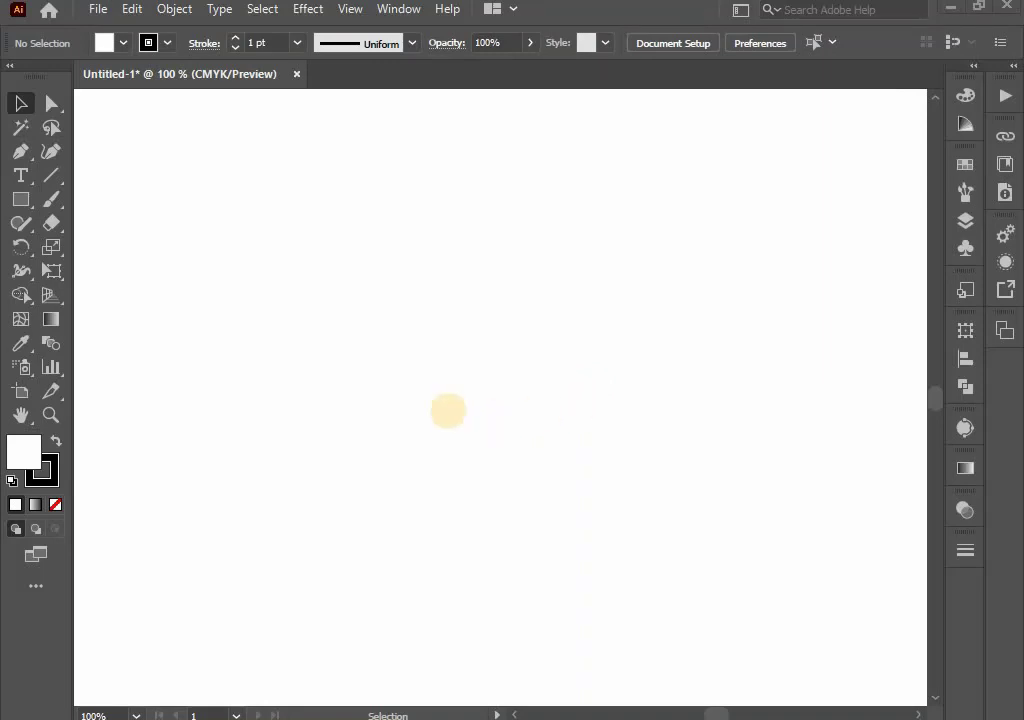
Step: Draw a 10 × 10 pt circle with the Ellipse tool at the artboard centre
drag(28, 199, 62, 247)
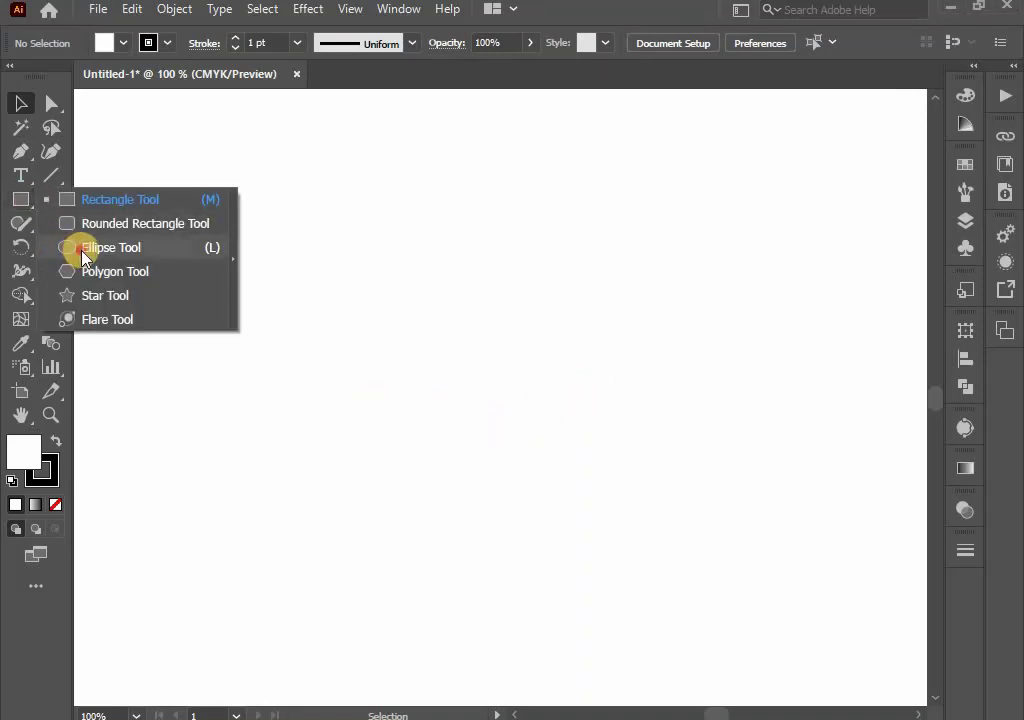
click(82, 249)
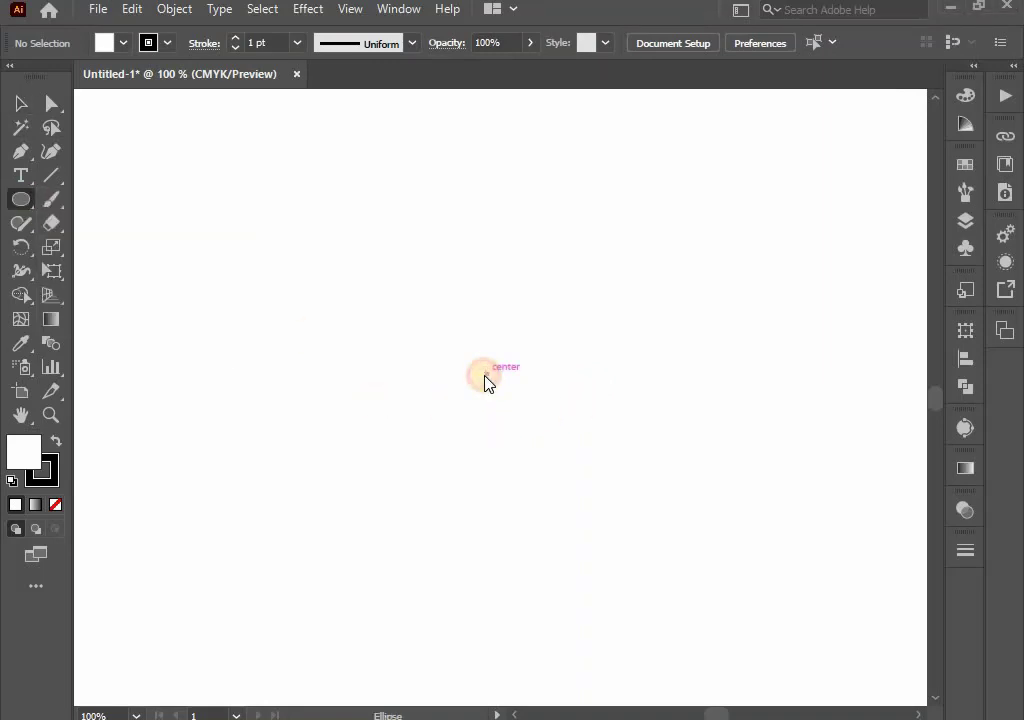
click(485, 381)
text(10)
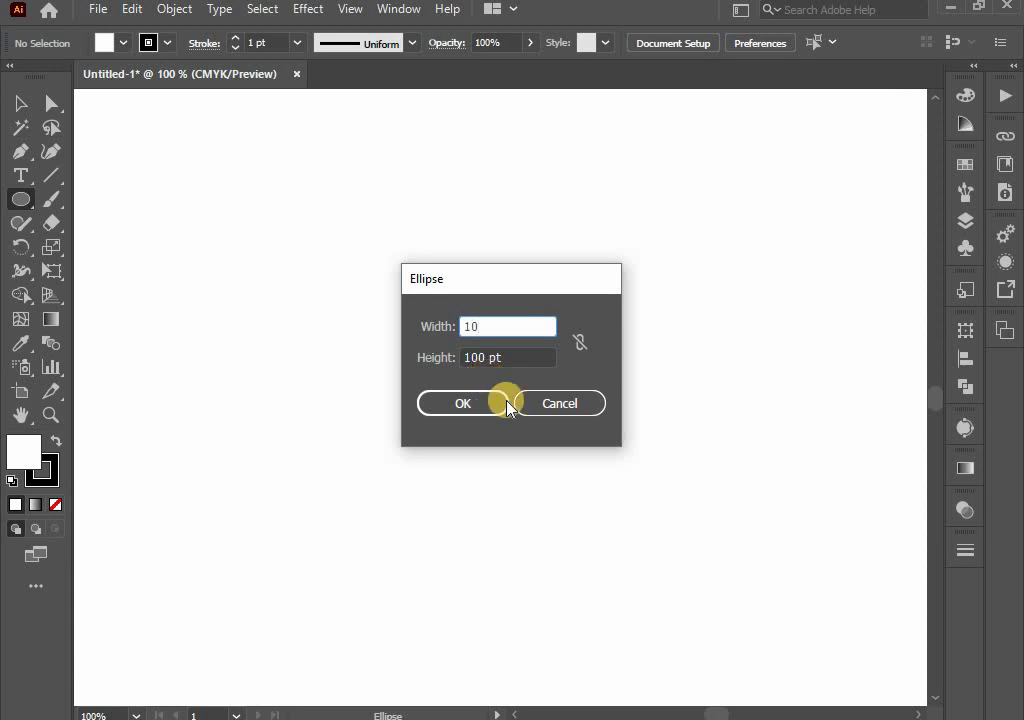
click(469, 355)
double_click(469, 355)
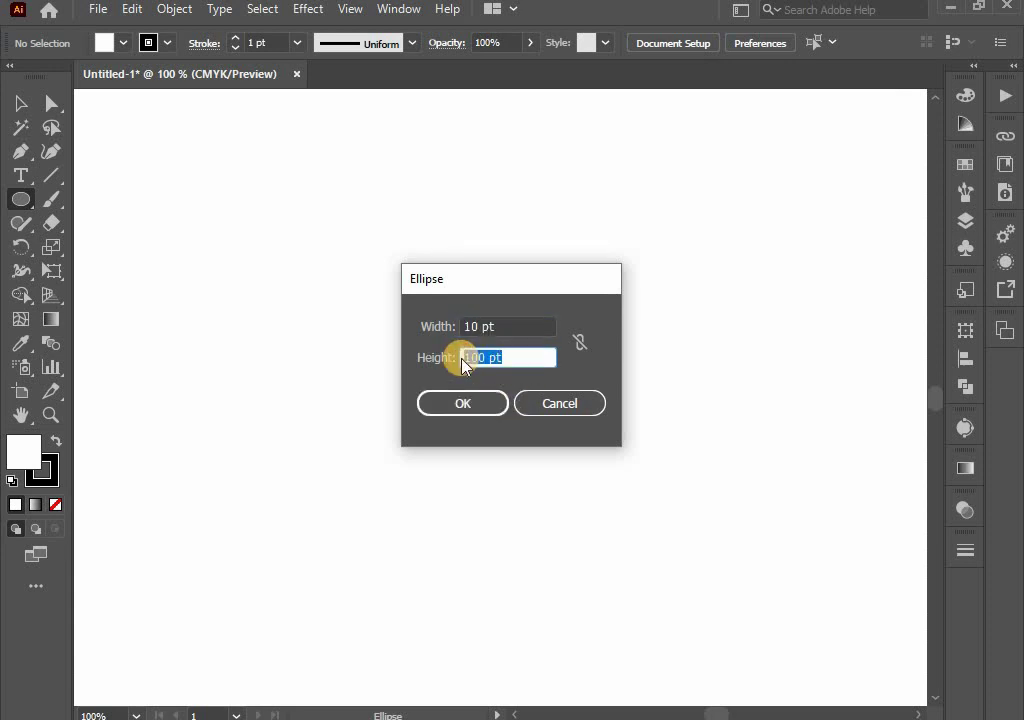
text(10)
click(464, 405)
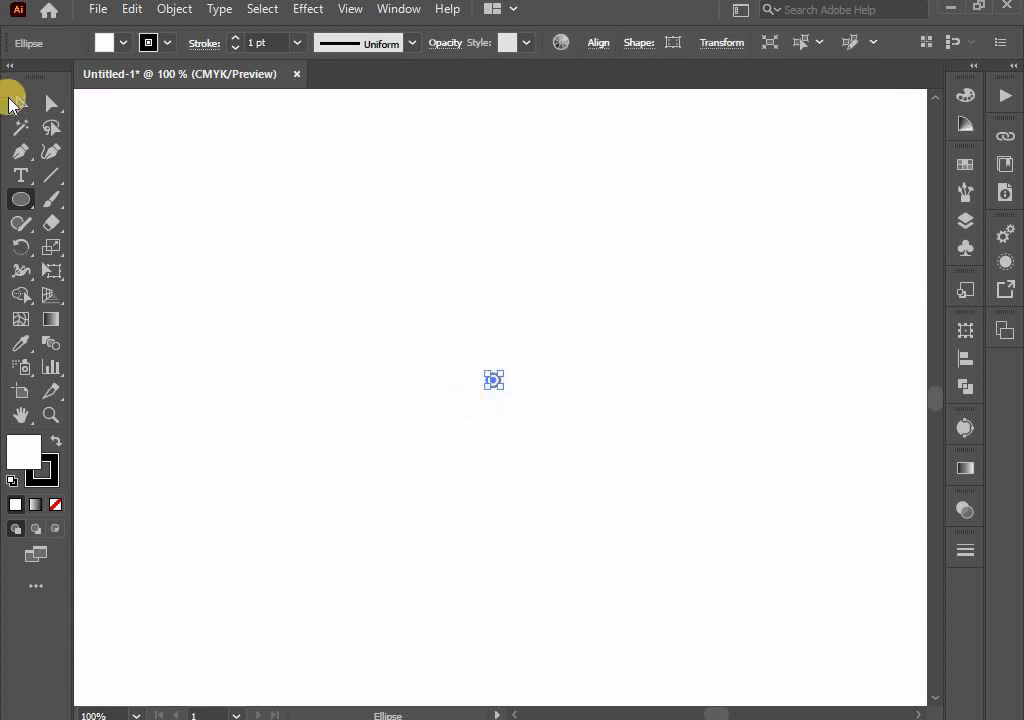
click(17, 103)
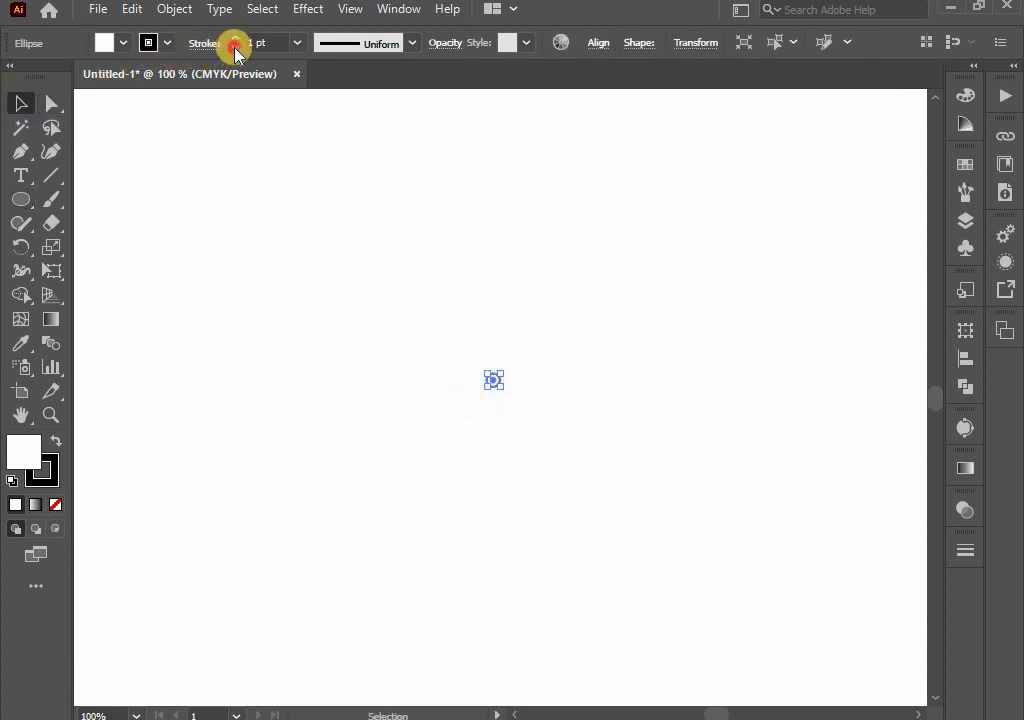
Step: Set the circle's fill to None and centre it horizontally and vertically on the artboard
click(124, 44)
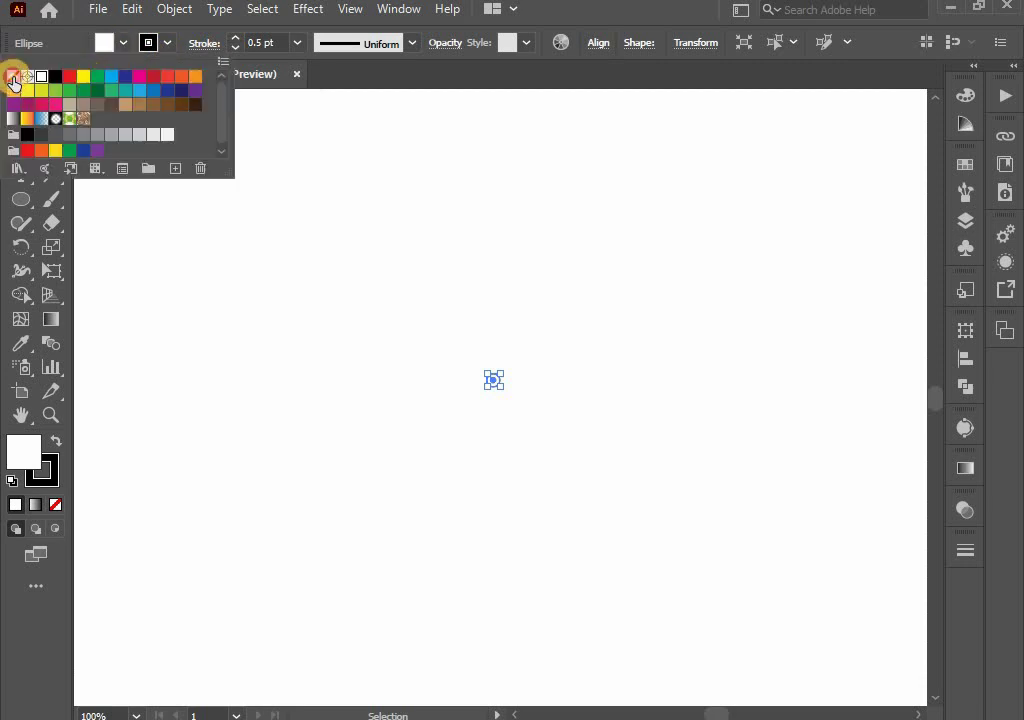
click(13, 77)
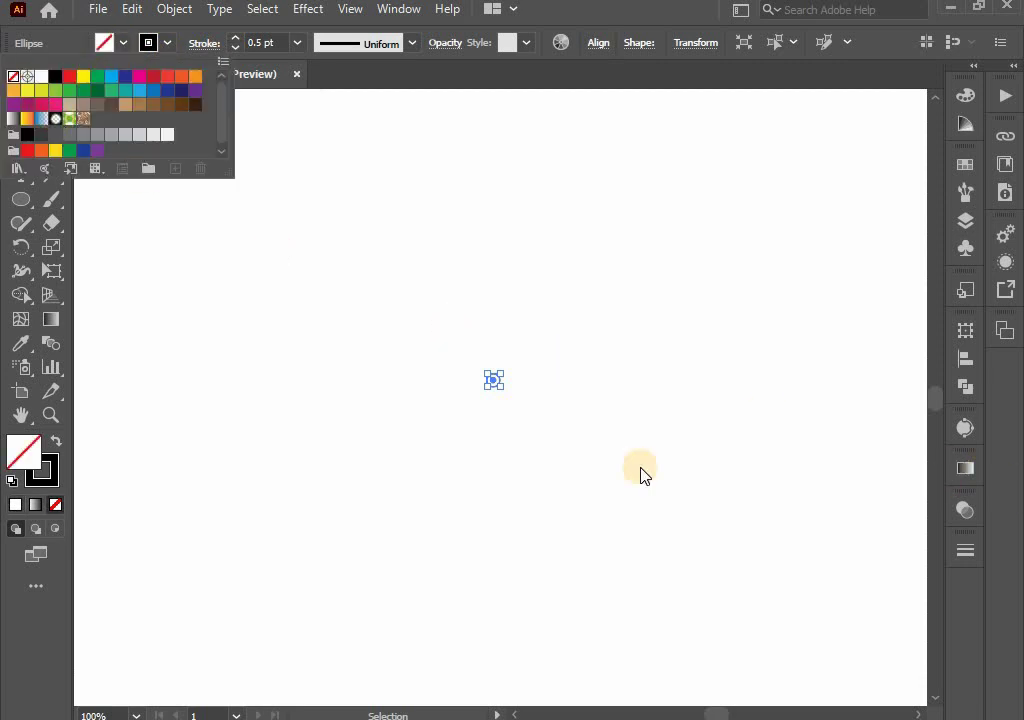
click(966, 368)
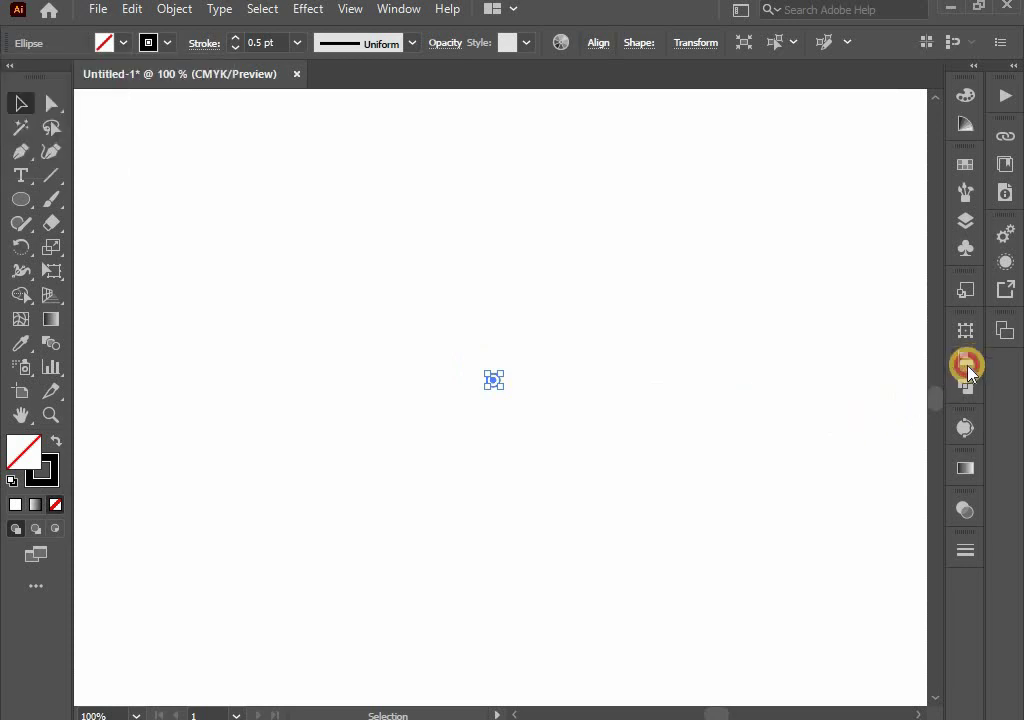
click(962, 360)
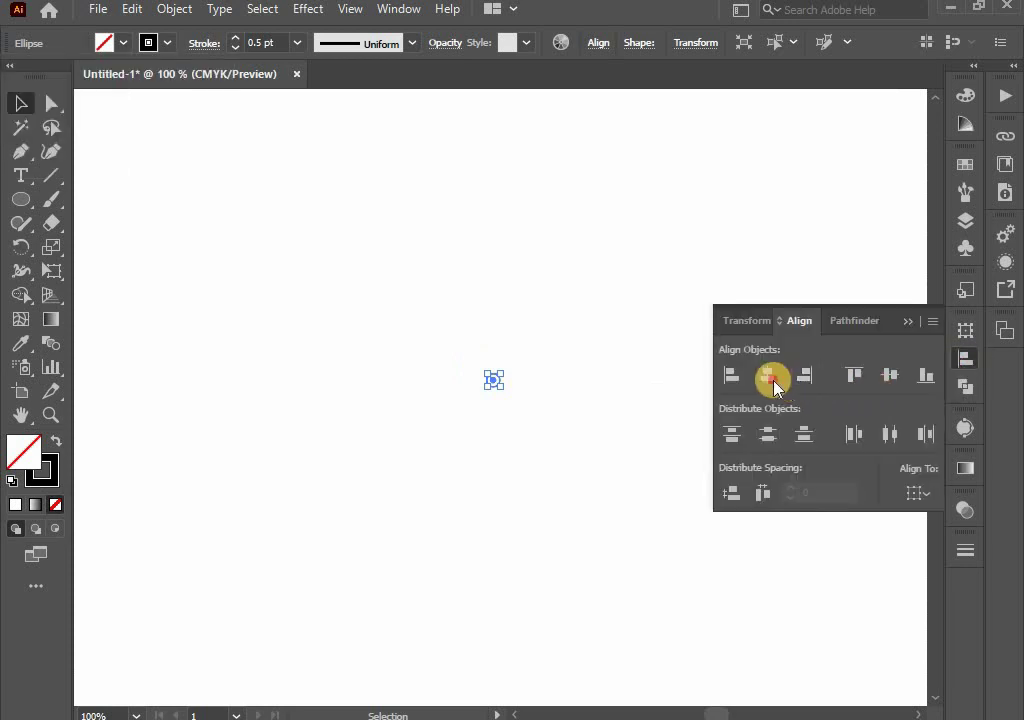
click(770, 376)
click(882, 385)
click(718, 576)
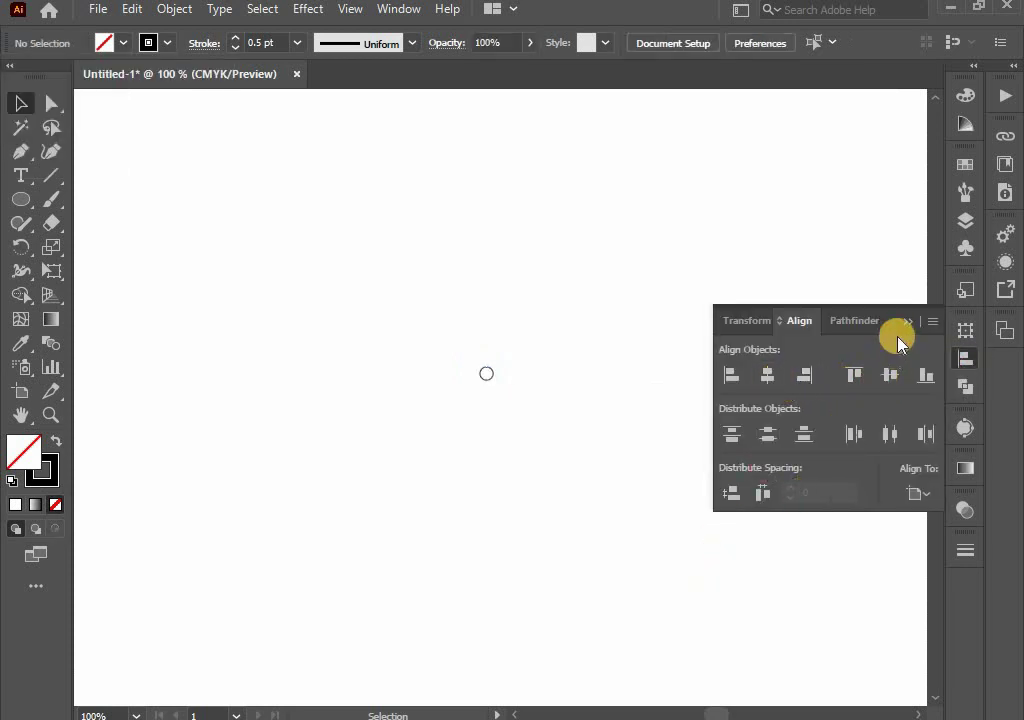
scroll(485, 414, up, 3)
drag(485, 414, 485, 546)
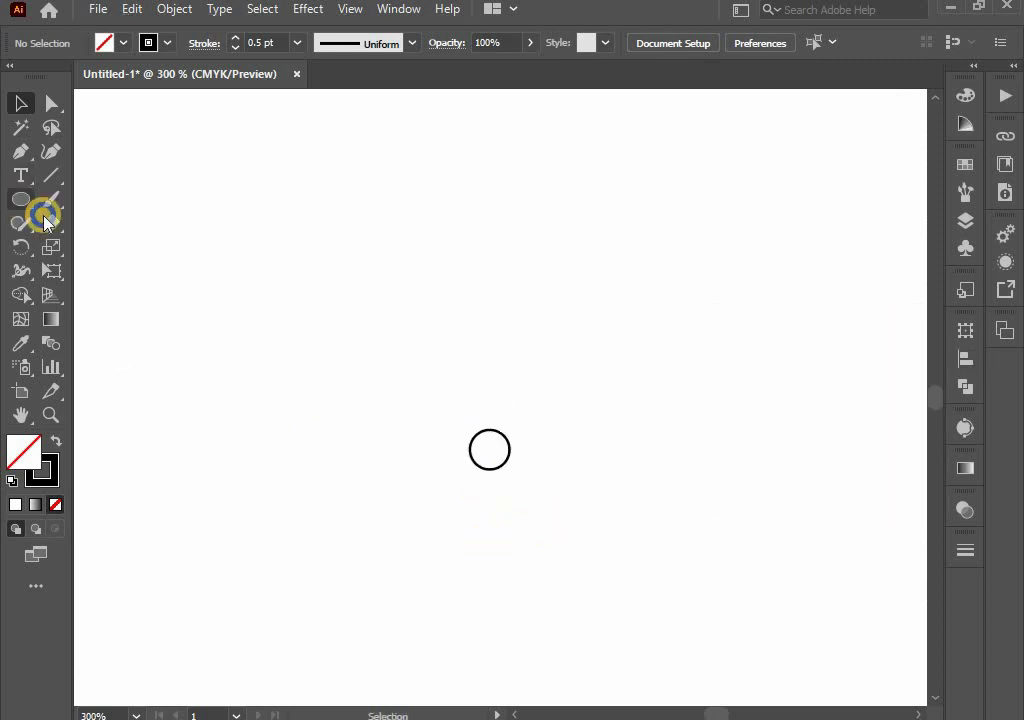
Step: Draw a 3-sided polygon (triangle) centred on the small circle
drag(21, 199, 94, 272)
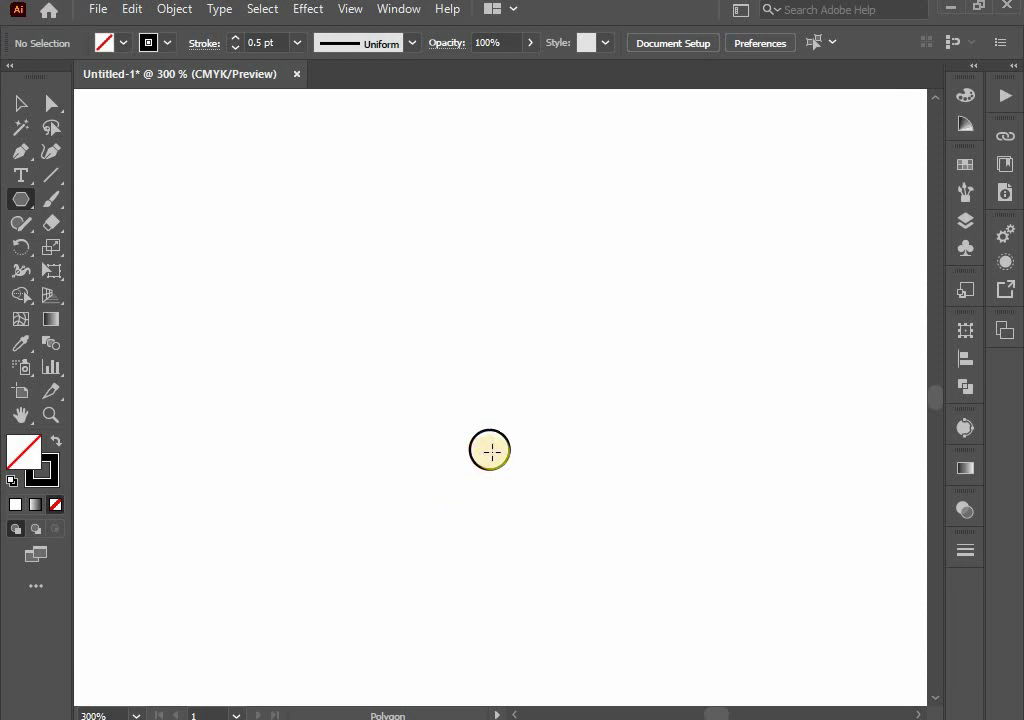
click(490, 456)
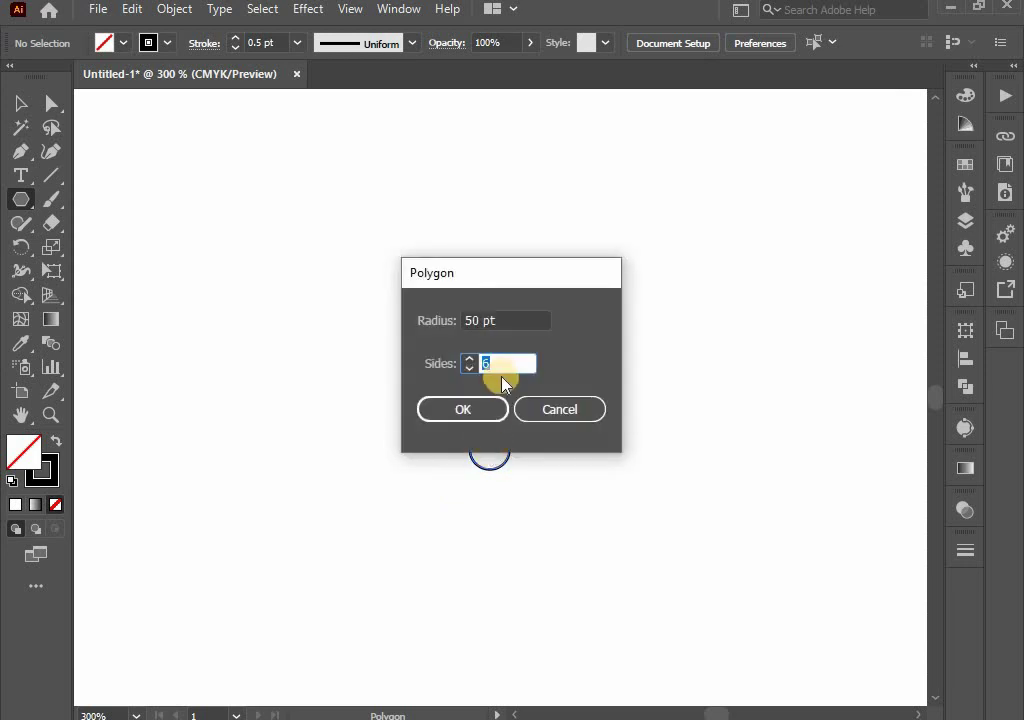
click(478, 409)
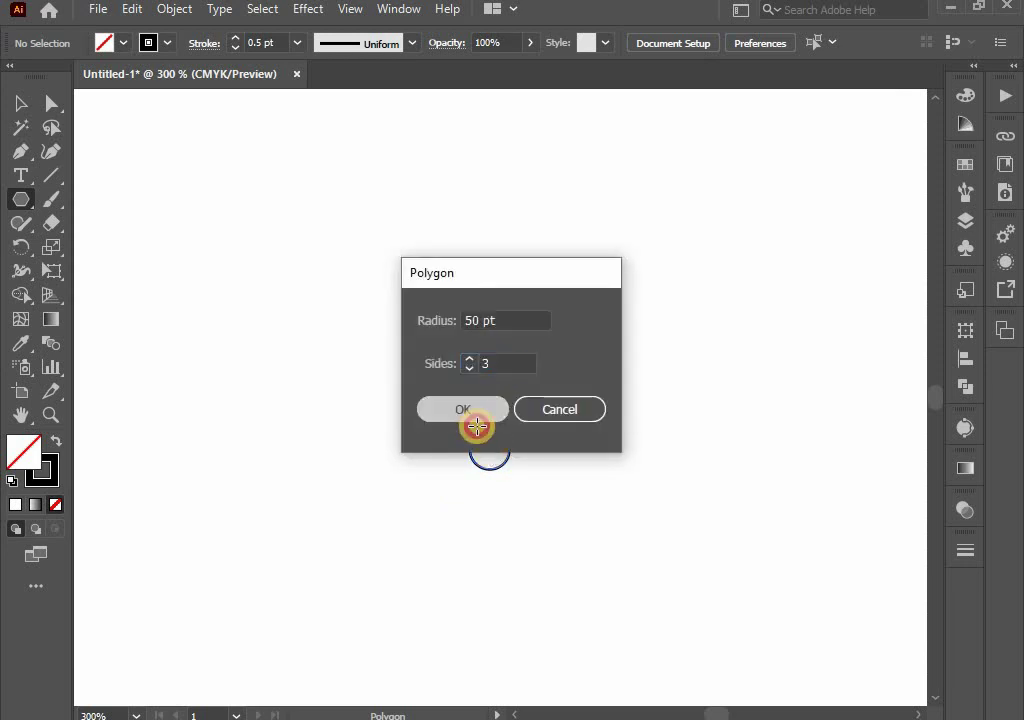
click(21, 103)
click(262, 374)
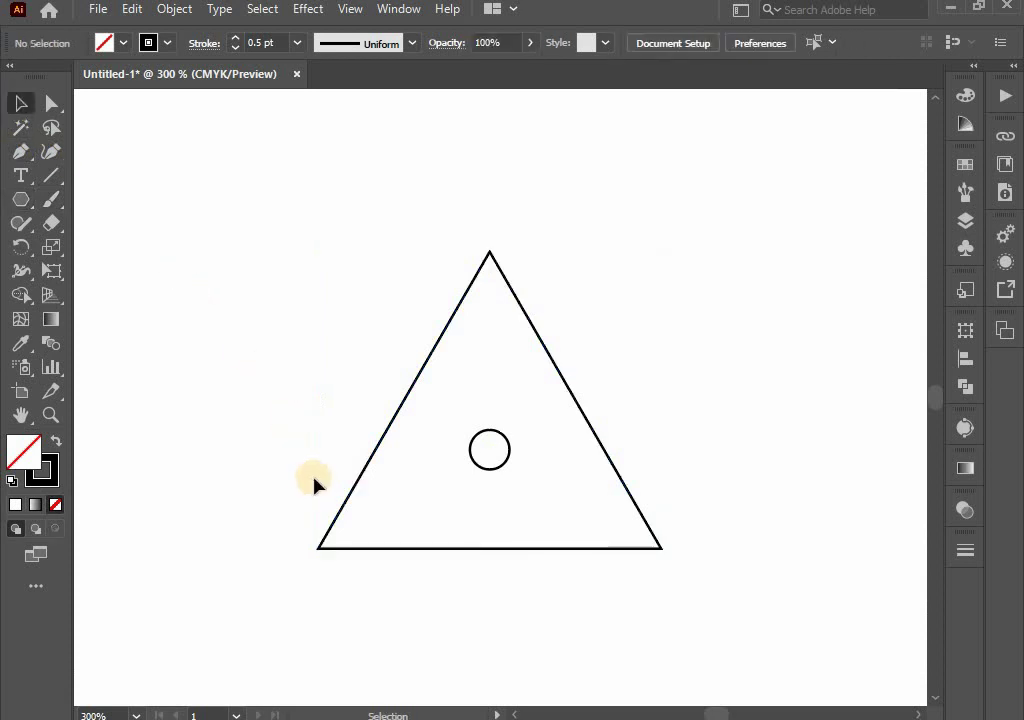
Step: Scale the triangle up in two passes until it comfortably encloses the circle
scroll(313, 480, down, 2)
scroll(336, 507, down, 1)
drag(443, 494, 503, 489)
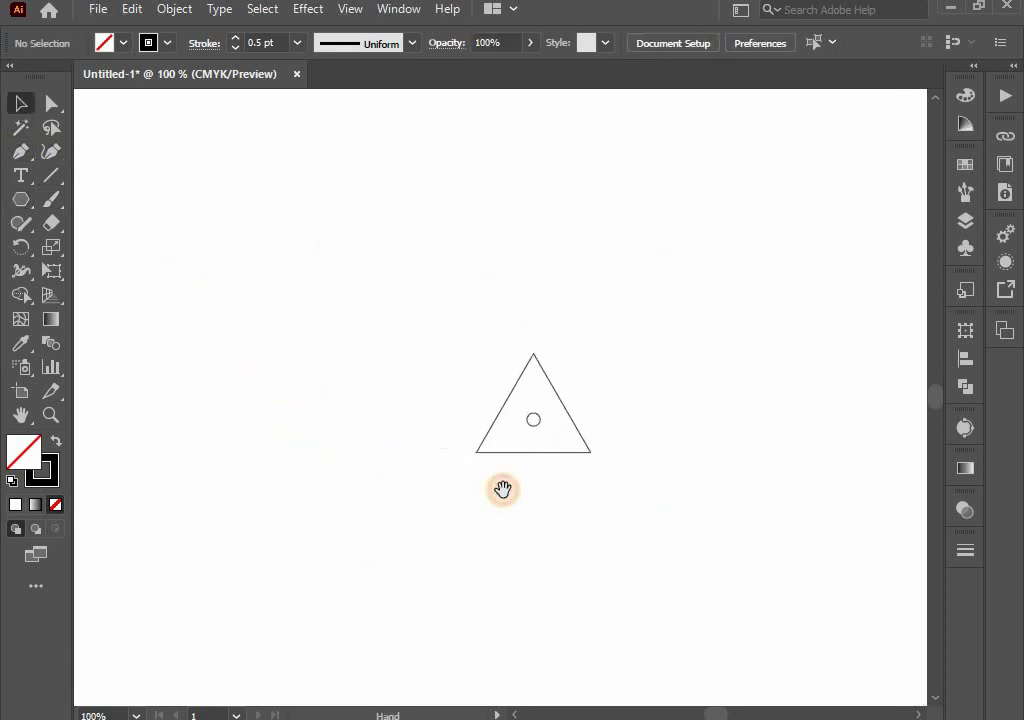
click(606, 443)
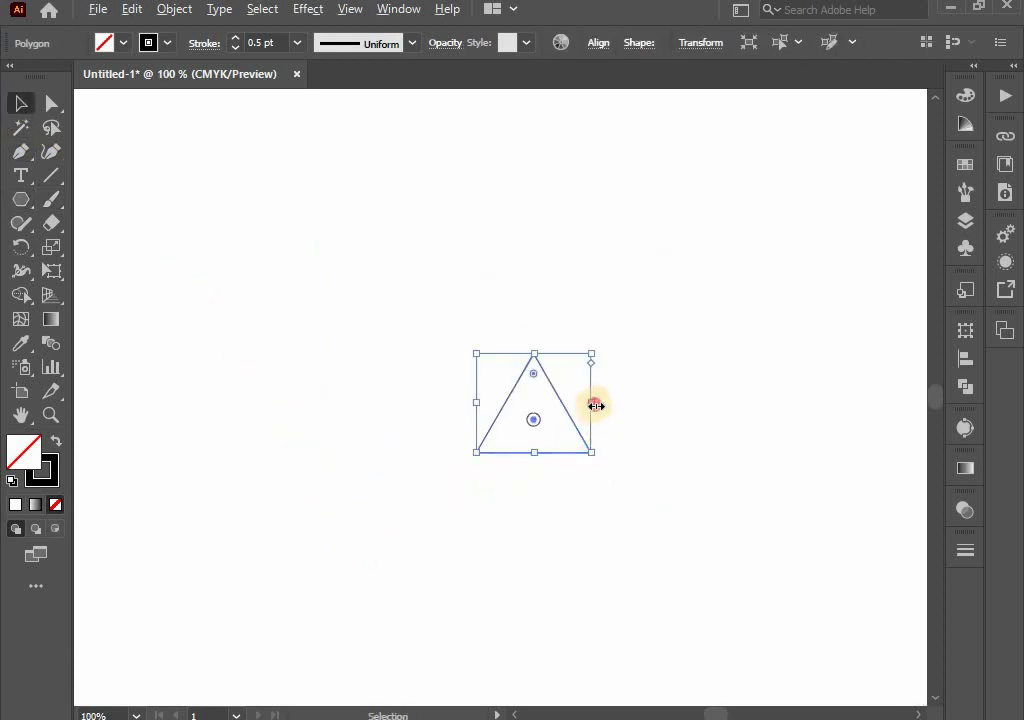
drag(595, 405, 649, 404)
click(538, 556)
scroll(535, 548, down, 1)
scroll(530, 540, down, 1)
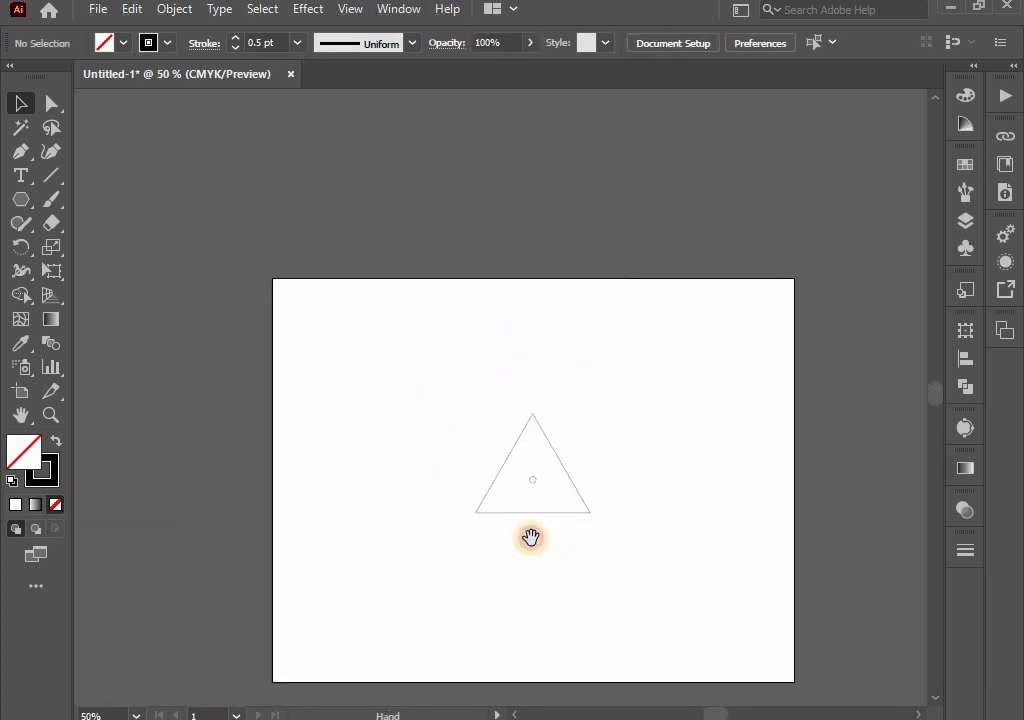
scroll(532, 541, up, 2)
drag(533, 541, 527, 495)
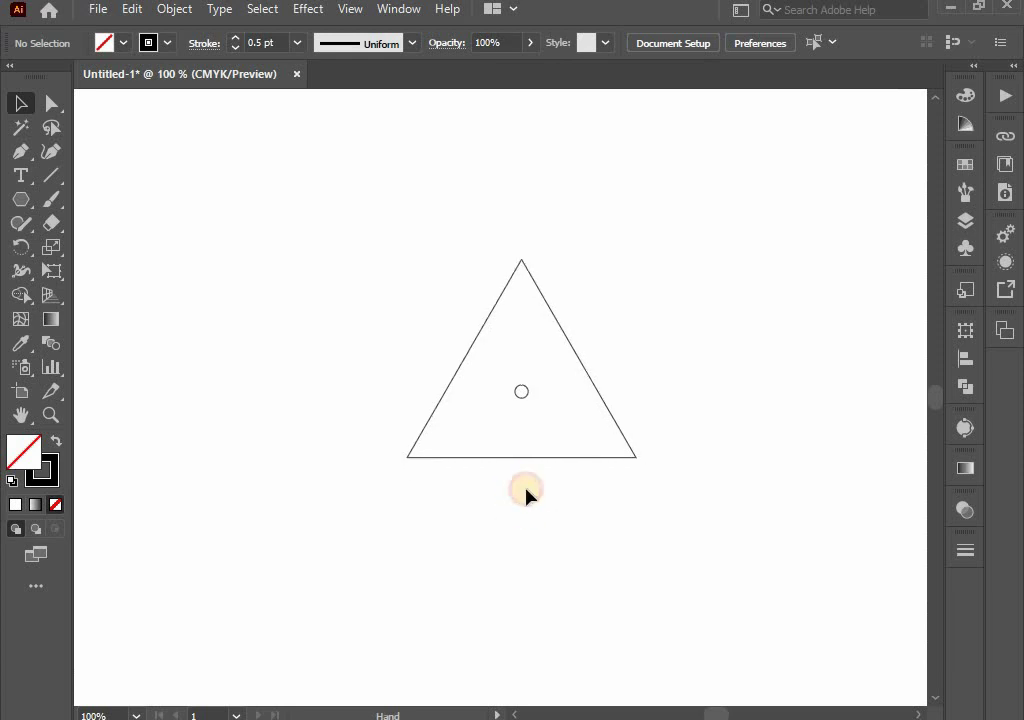
click(608, 410)
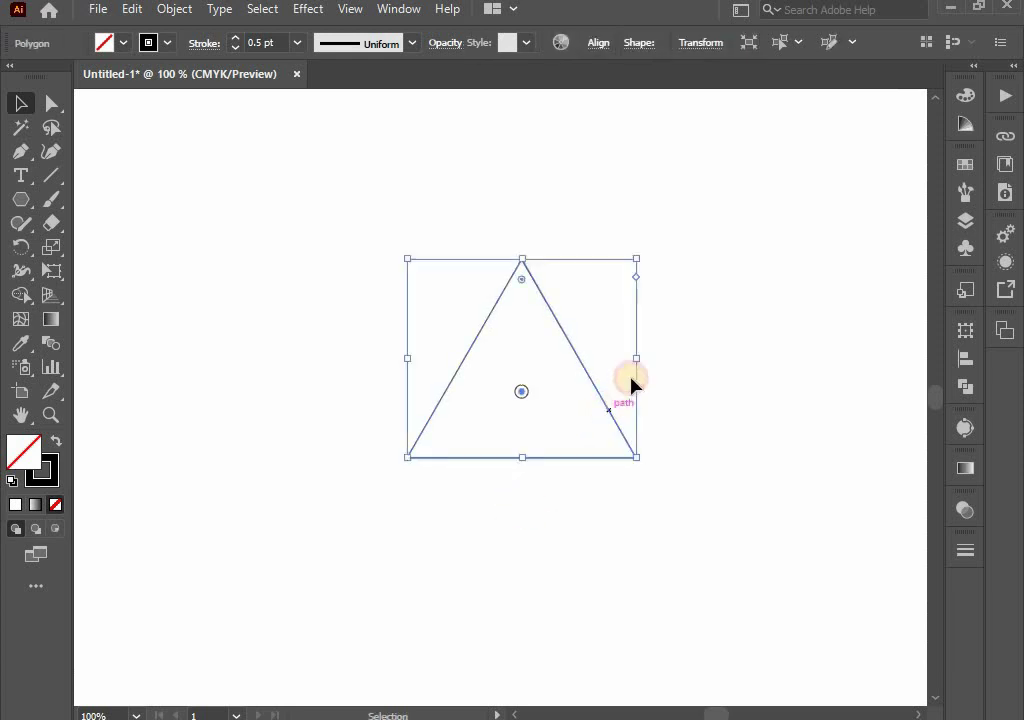
drag(640, 360, 660, 361)
click(532, 528)
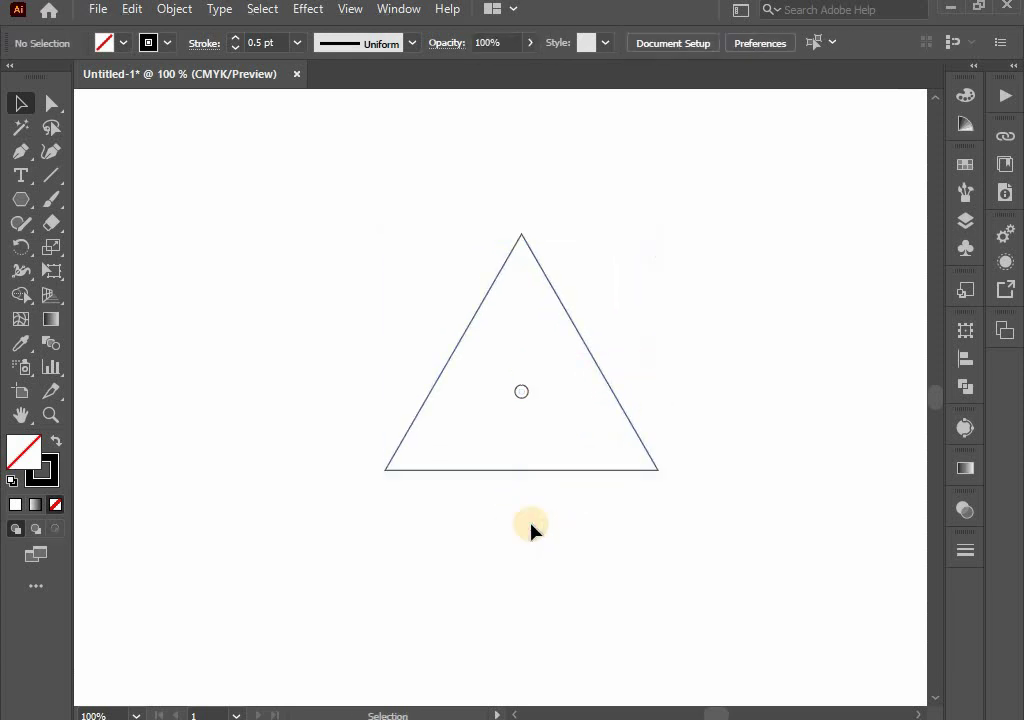
Step: Draw a long horizontal line along the triangle's base, extending past its right corner
click(51, 182)
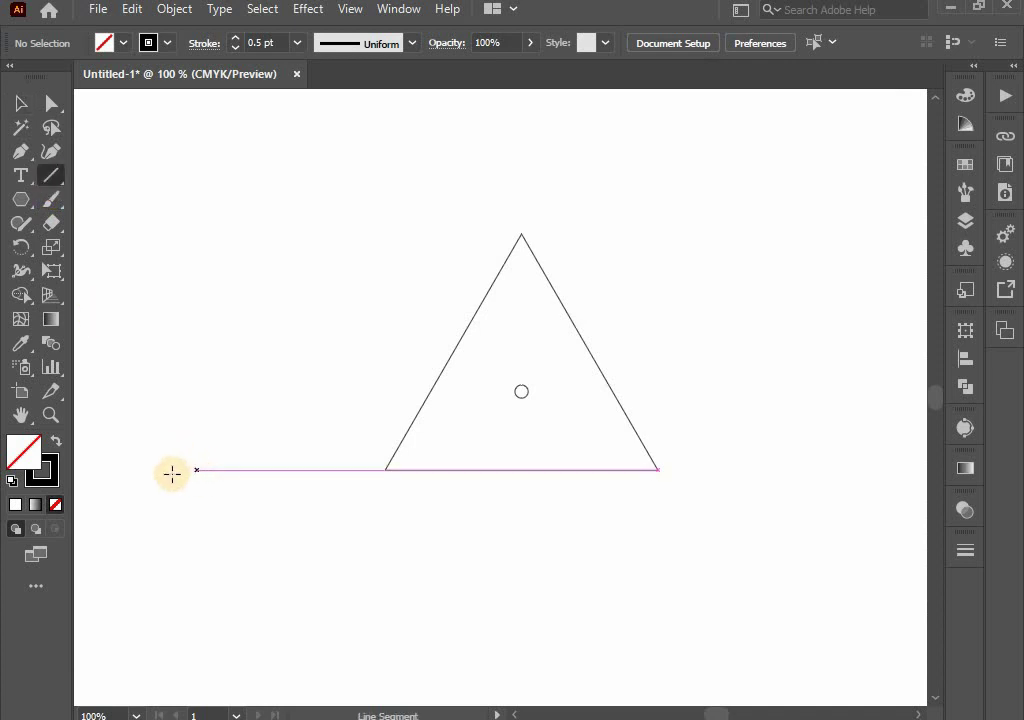
drag(163, 470, 737, 473)
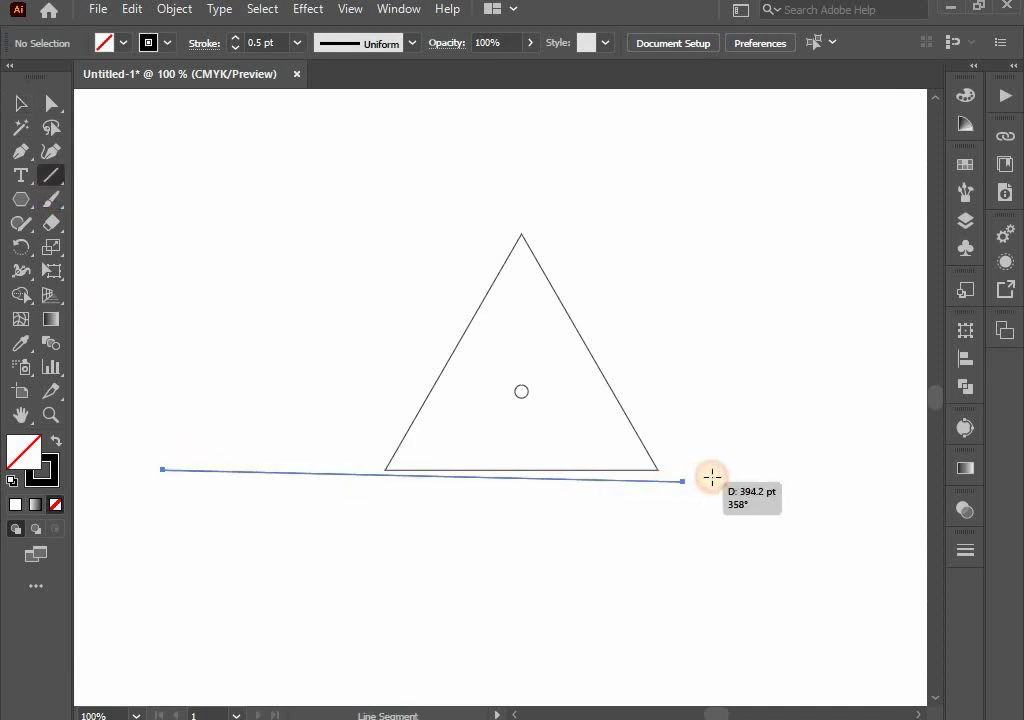
drag(737, 473, 898, 470)
click(20, 103)
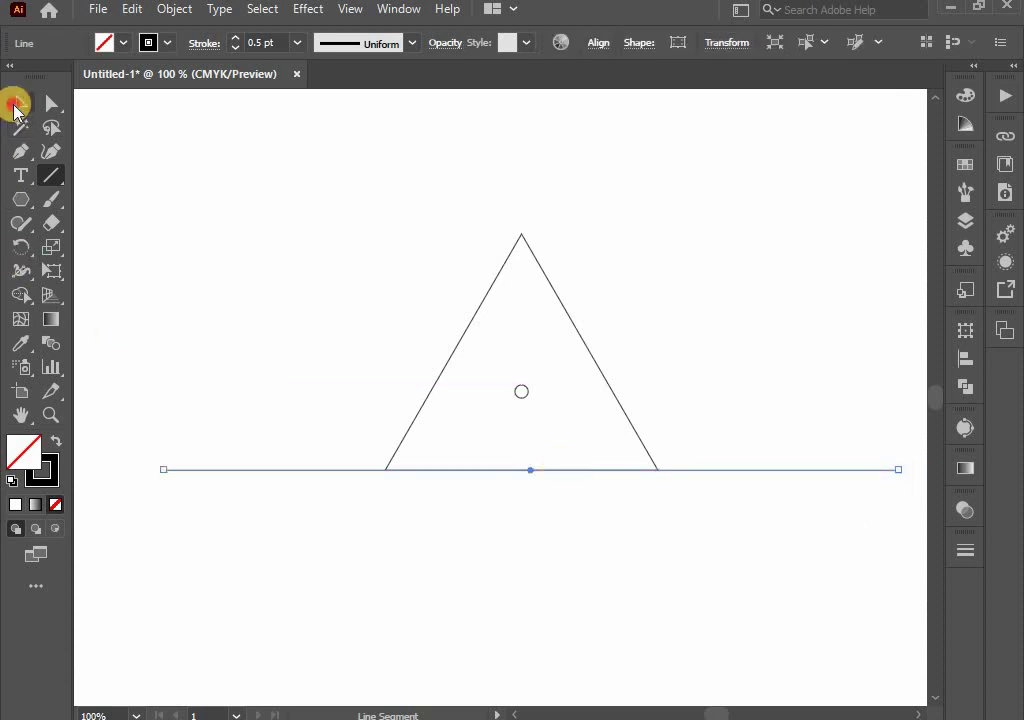
click(241, 418)
Step: Duplicate the line twice below at even spacing and select all three lines
mouse_move(272, 498)
mouse_down()
mouse_move(270, 480)
mouse_move(265, 516)
mouse_up()
key(ctrl+d)
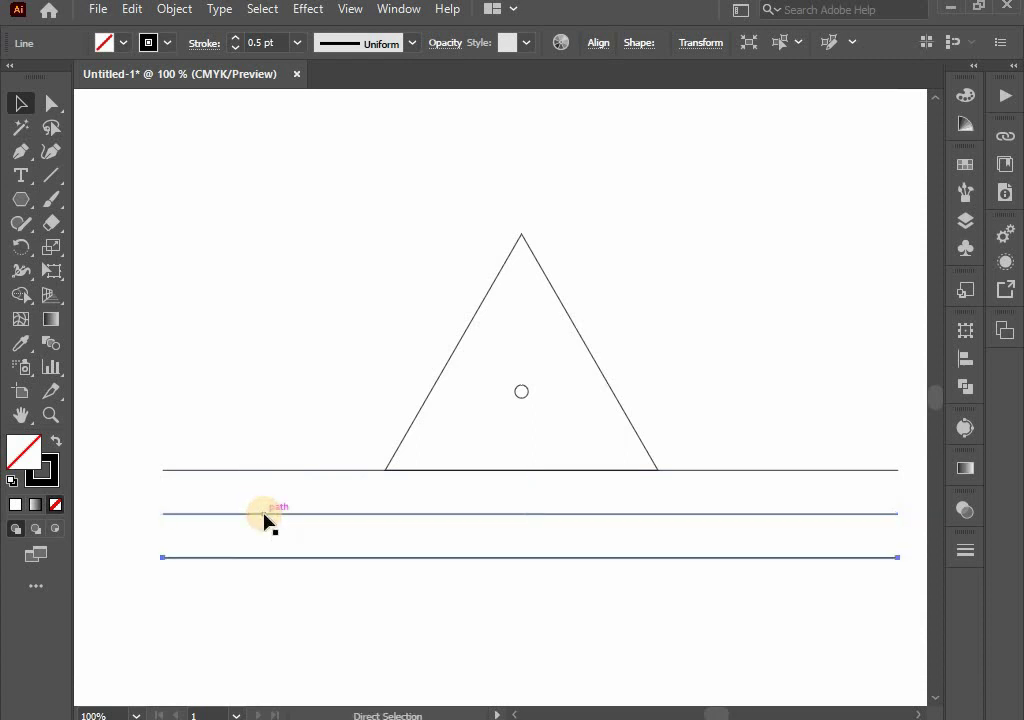
drag(278, 455, 290, 612)
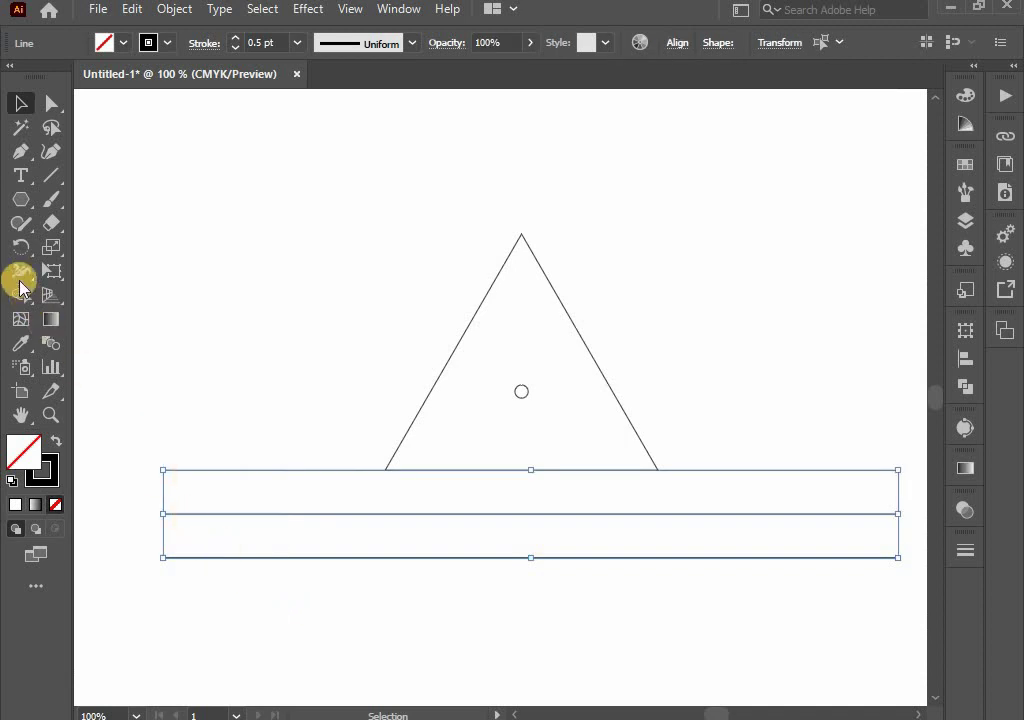
Step: Rotate-copy the three lines 120° about the triangle's centre, then repeat for 240°
click(20, 247)
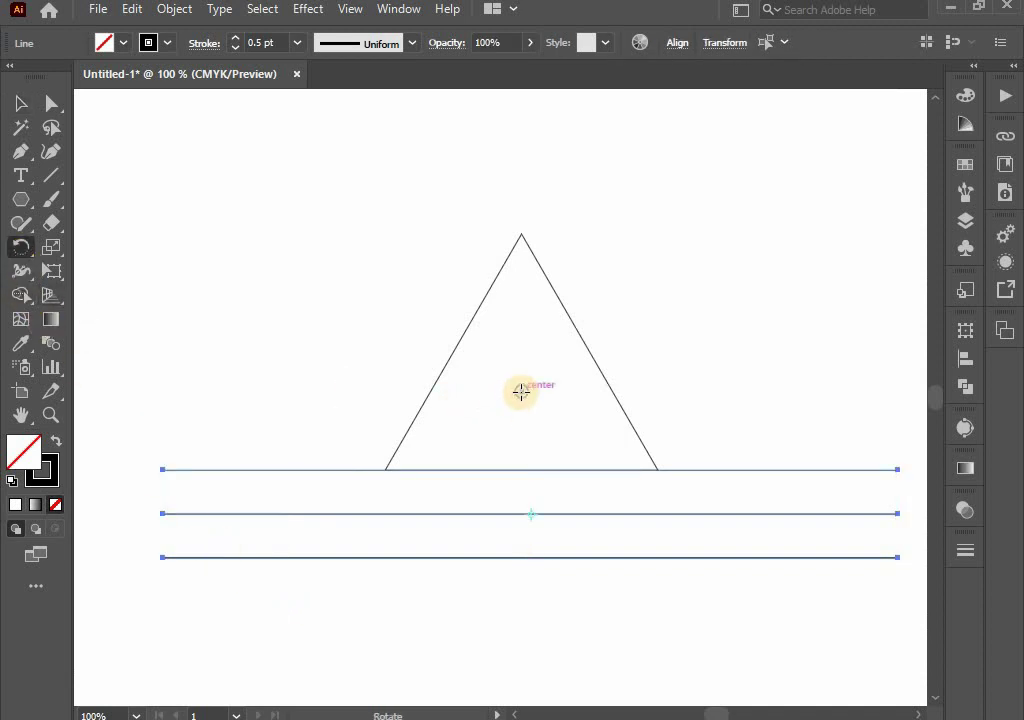
alt+click(521, 395)
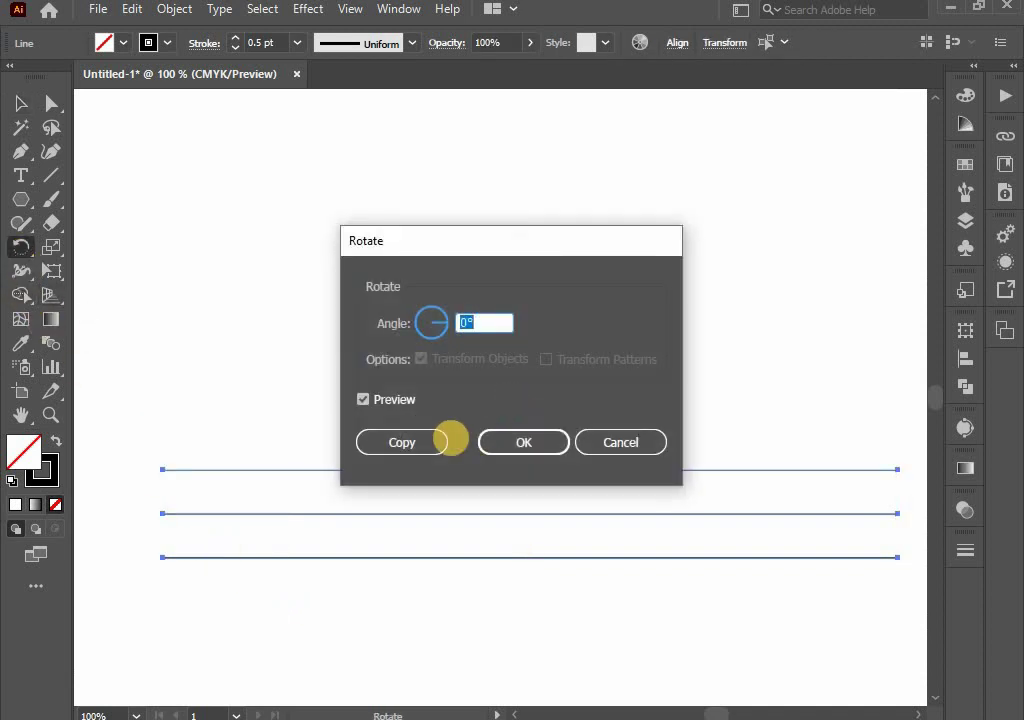
text(12)
click(402, 442)
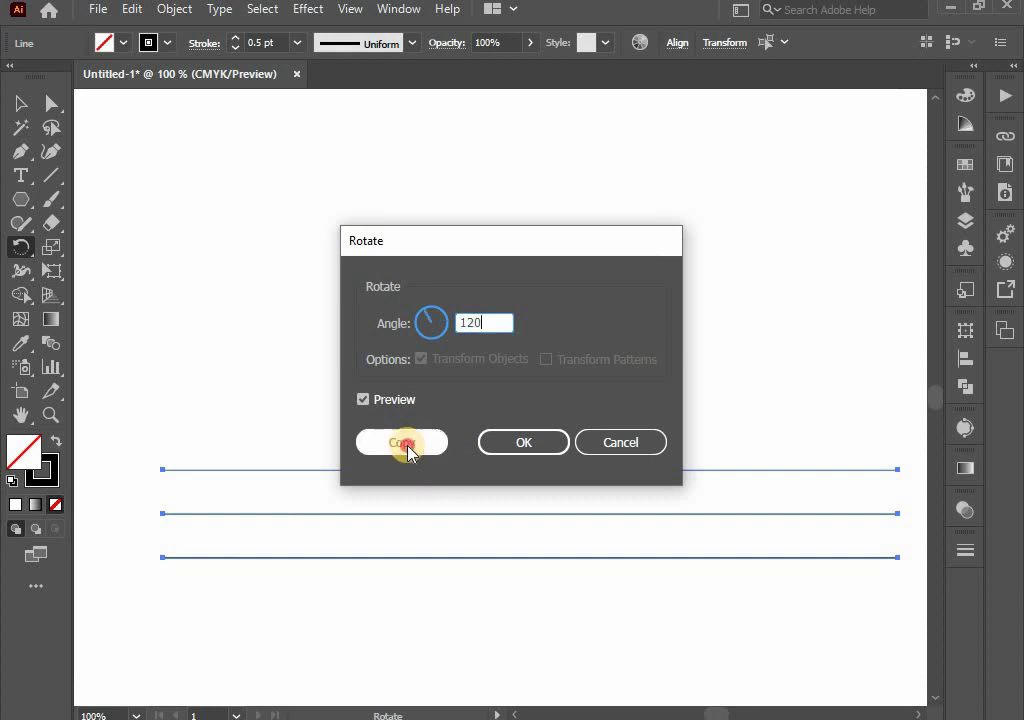
key(ctrl+d)
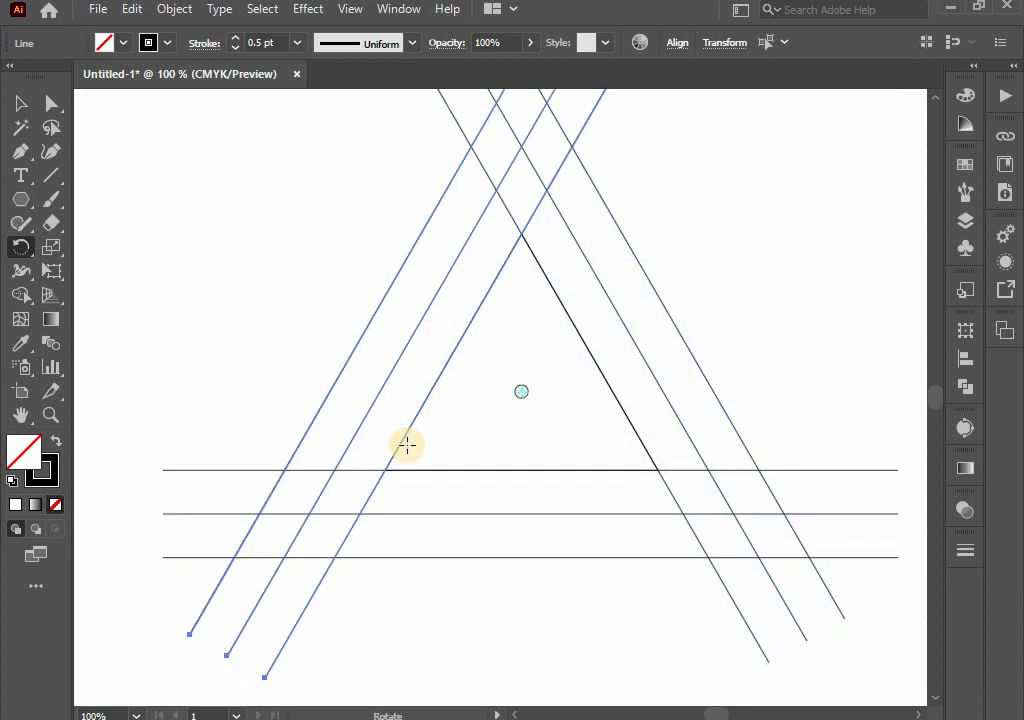
click(20, 103)
click(248, 318)
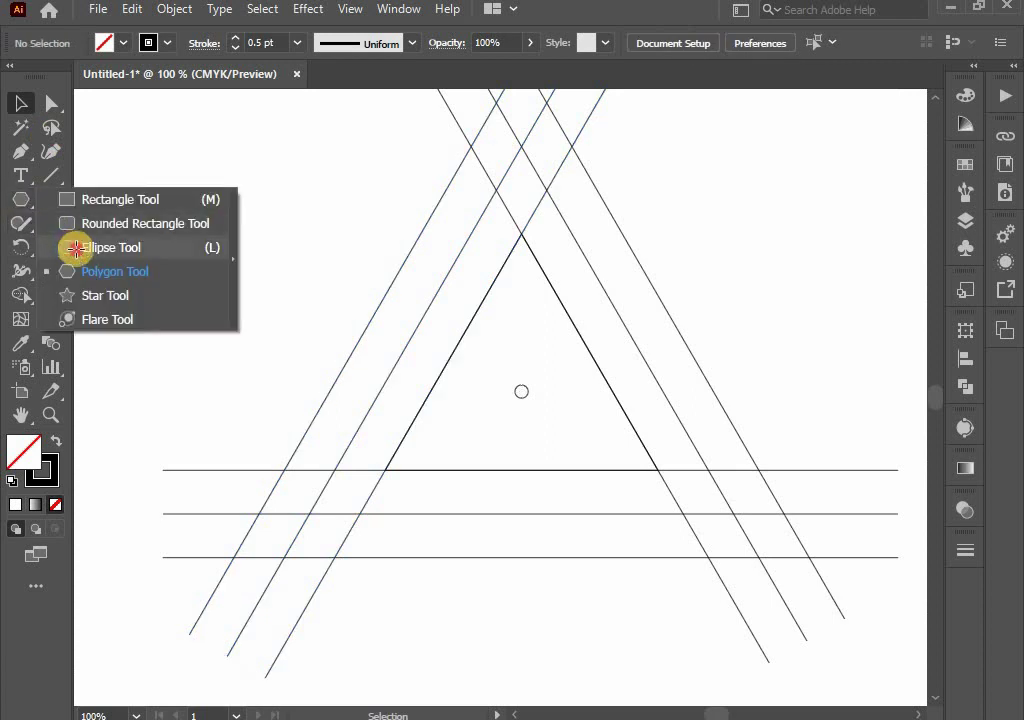
Step: Draw a small circle inside a lattice cell near the lower-left corner
drag(25, 207, 64, 244)
scroll(377, 475, up, 1)
scroll(381, 475, up, 3)
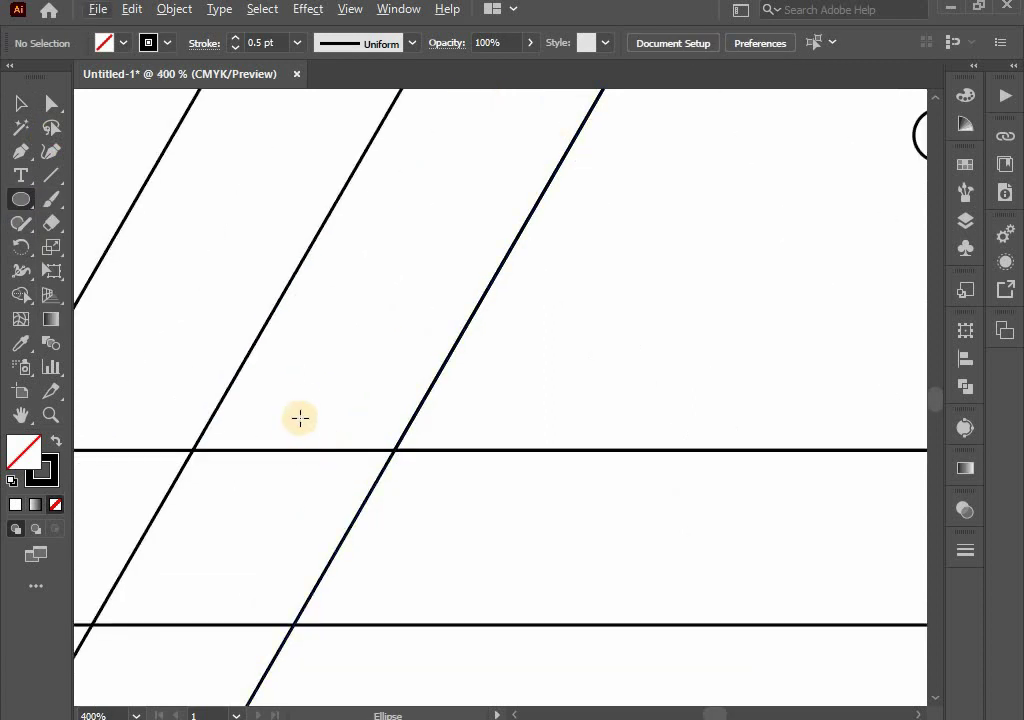
drag(304, 380, 366, 410)
click(21, 103)
click(230, 305)
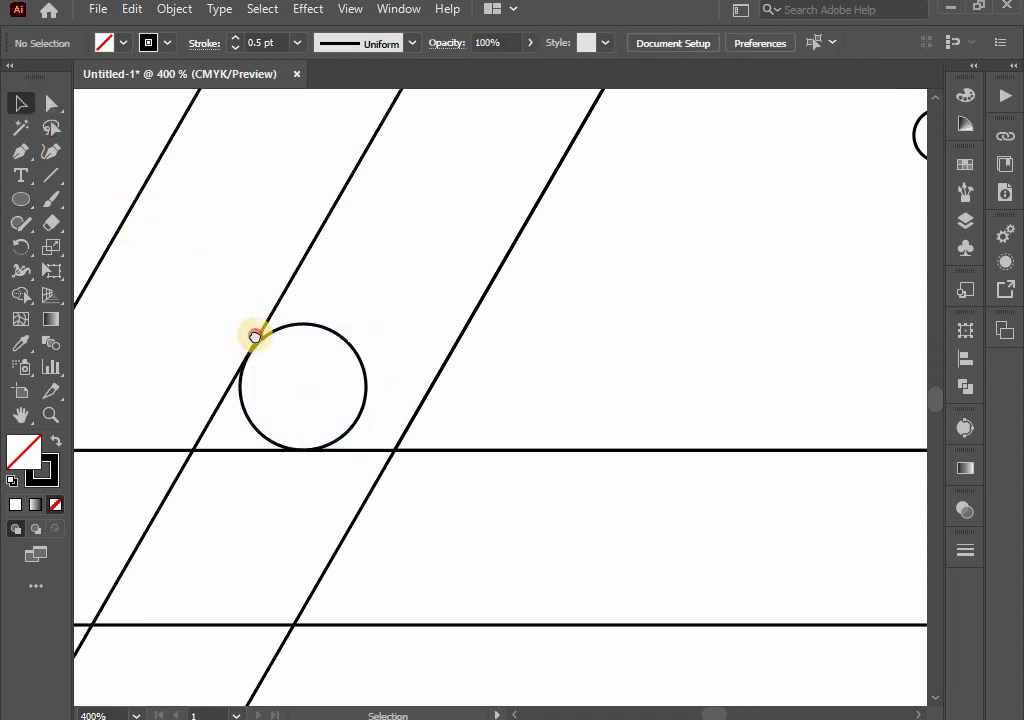
drag(255, 336, 275, 335)
Step: Copy the circle, paste it in front, and enlarge the copy concentrically to about 89 pt
click(333, 325)
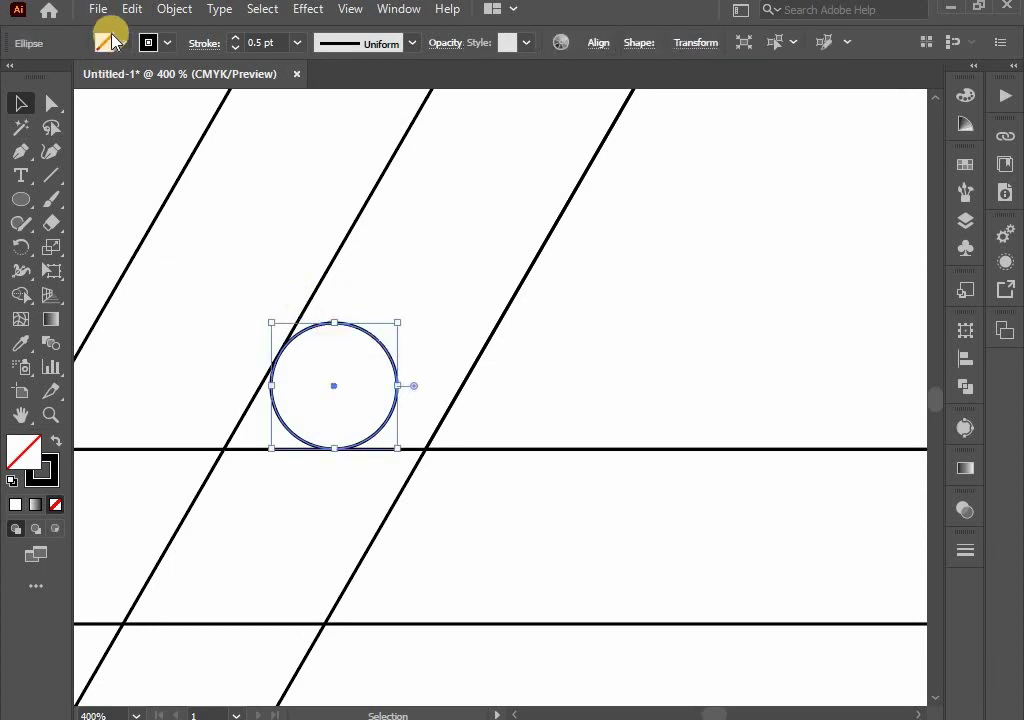
click(132, 9)
click(164, 104)
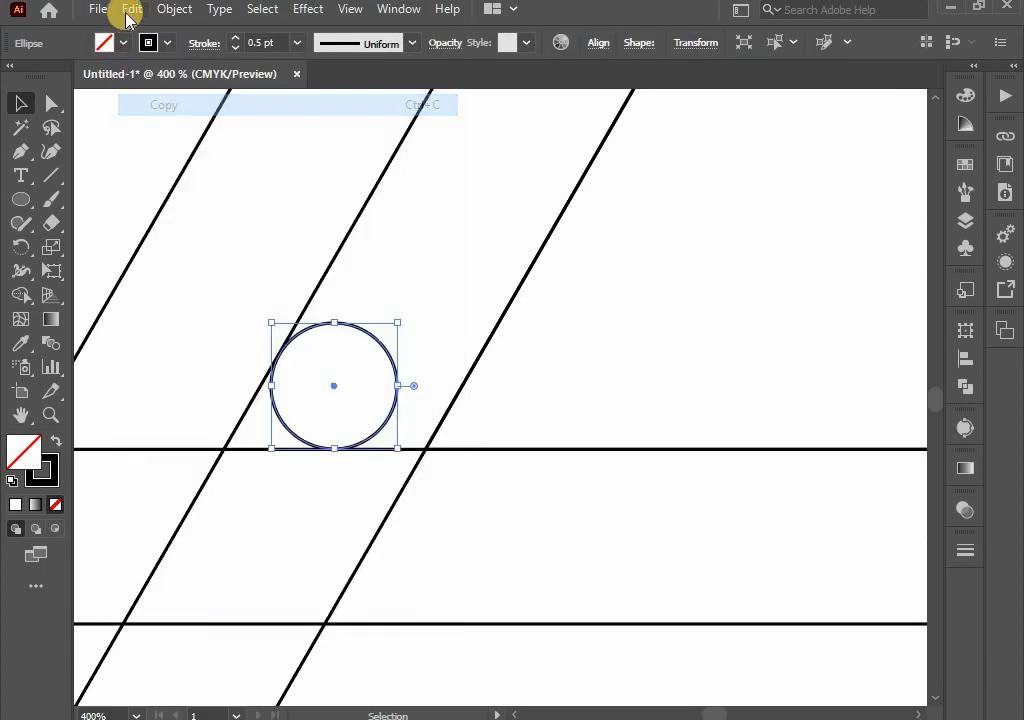
click(132, 9)
click(213, 214)
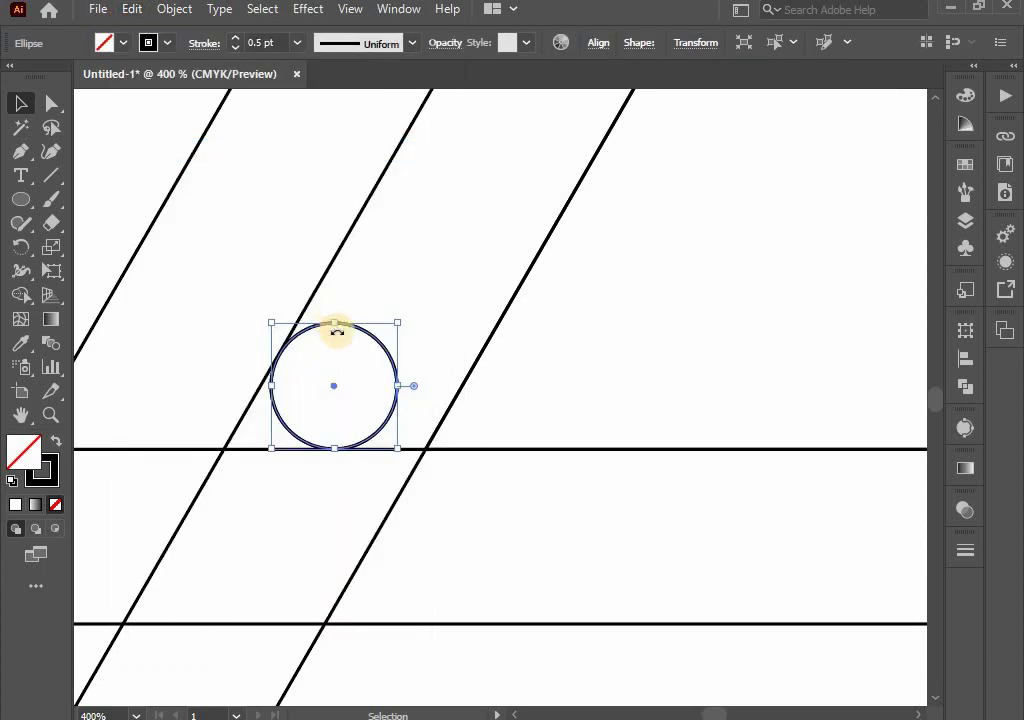
alt+scroll(339, 330, down, 1)
drag(341, 323, 374, 197)
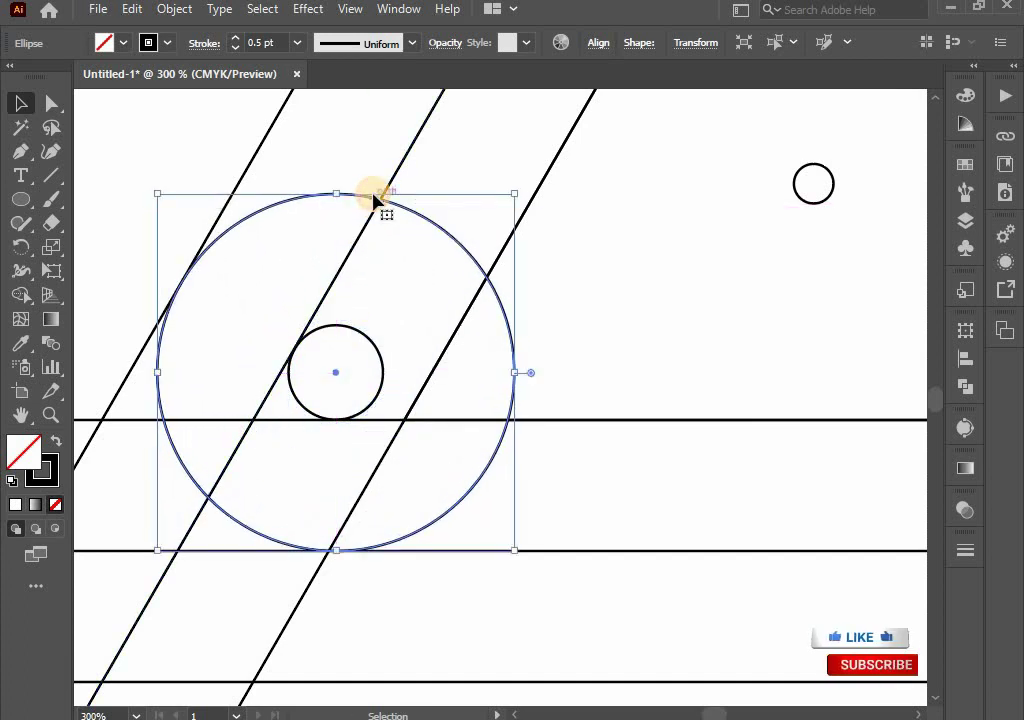
Step: Paste a copy of the enlarged circle in front and scale it up concentrically
click(132, 9)
click(155, 104)
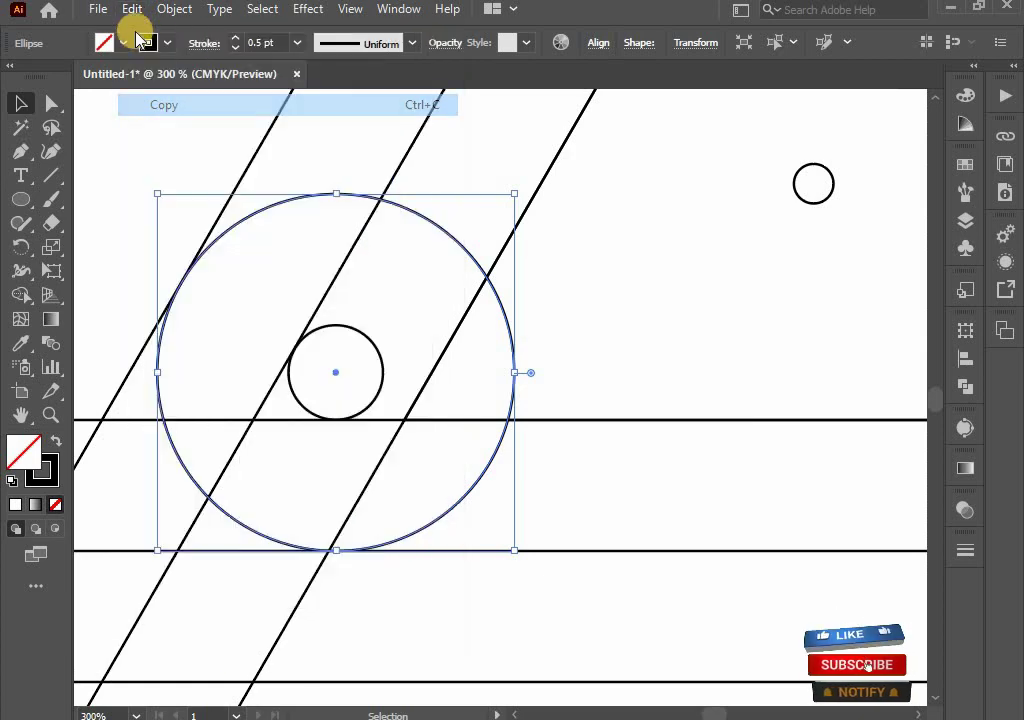
click(132, 9)
click(176, 150)
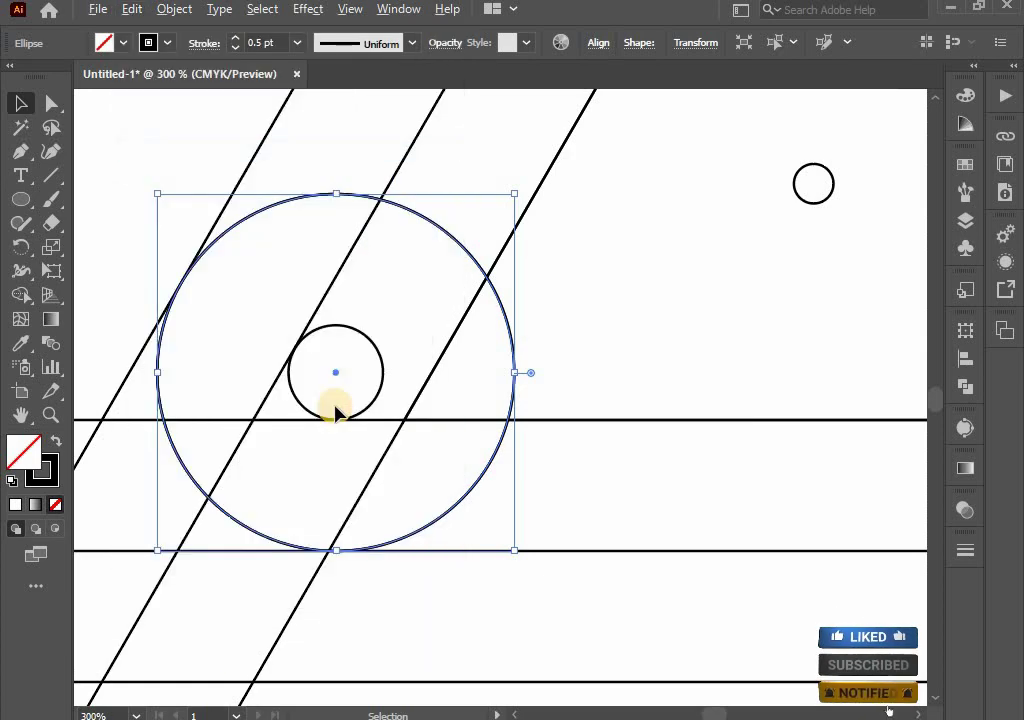
scroll(336, 407, down, 1)
drag(338, 268, 337, 238)
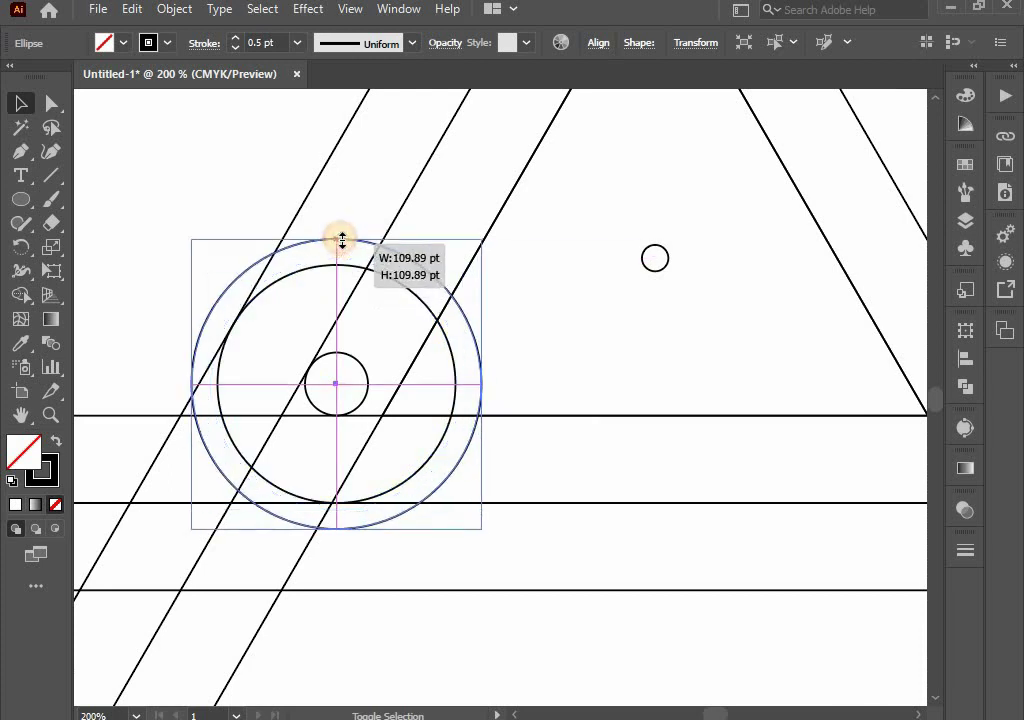
Step: Resize the third circle to about 123 pt and move it against the lattice lines
drag(213, 305, 230, 341)
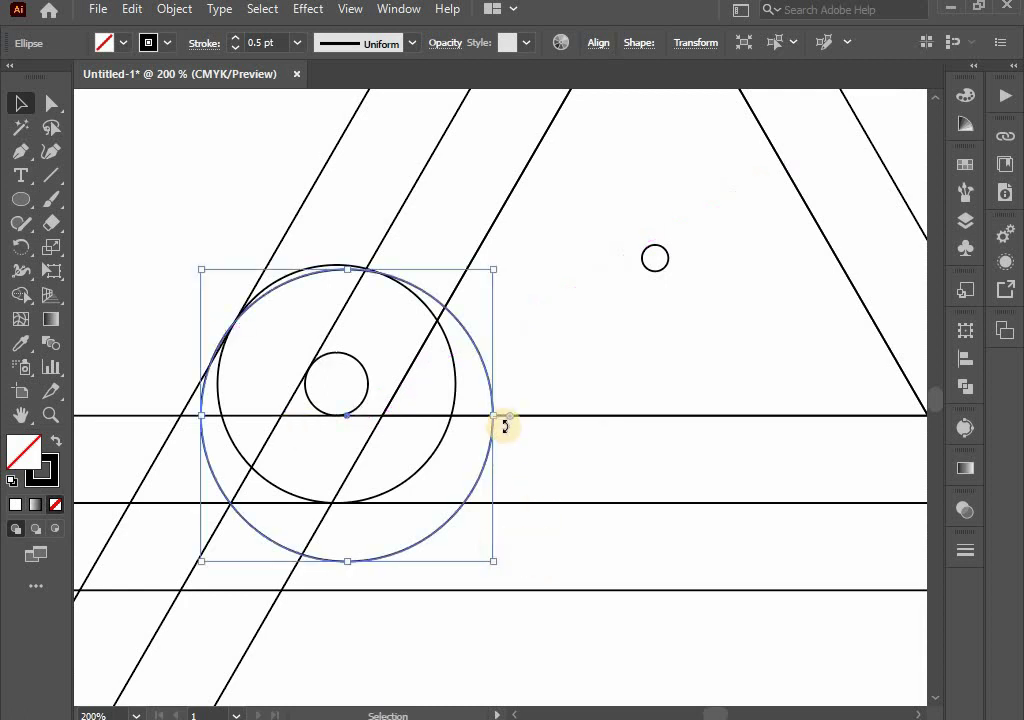
drag(494, 420, 513, 421)
drag(213, 328, 222, 340)
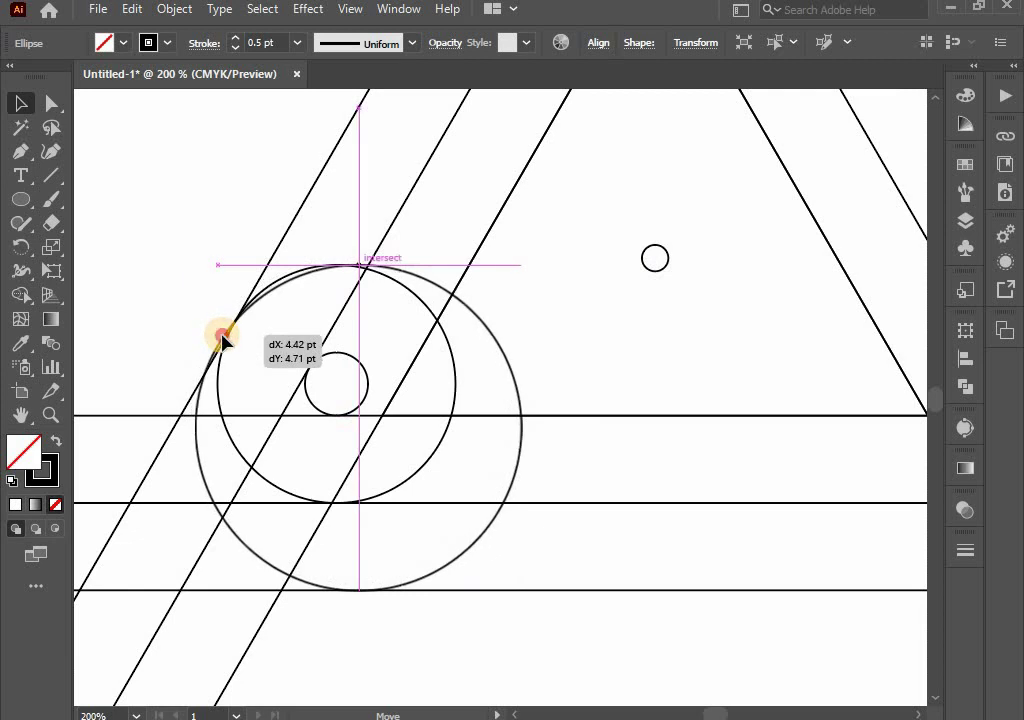
drag(222, 340, 222, 340)
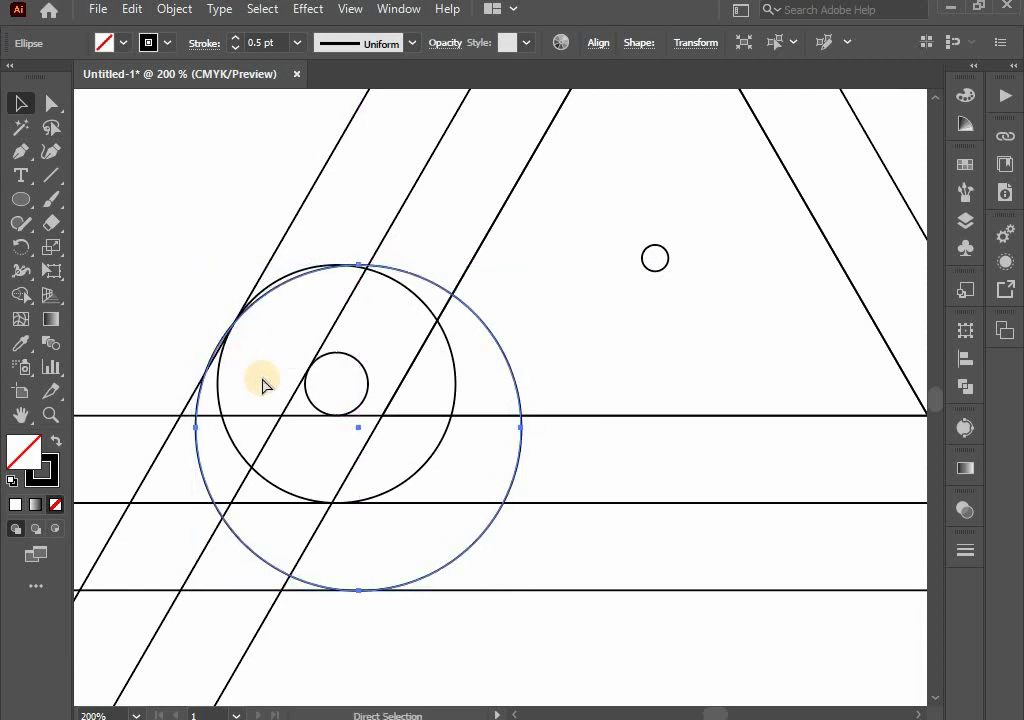
Step: In Outline view, nudge the large circle to touch the horizontal and slanted lines
key(ctrl+y)
click(340, 456)
scroll(328, 402, up, 3)
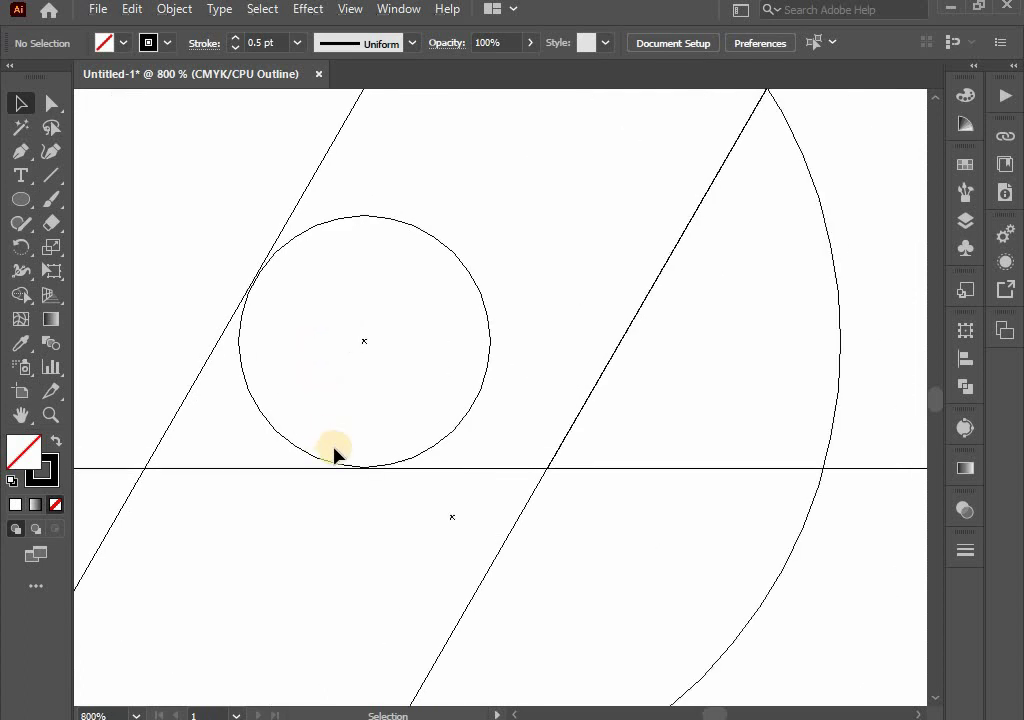
scroll(354, 469, up, 4)
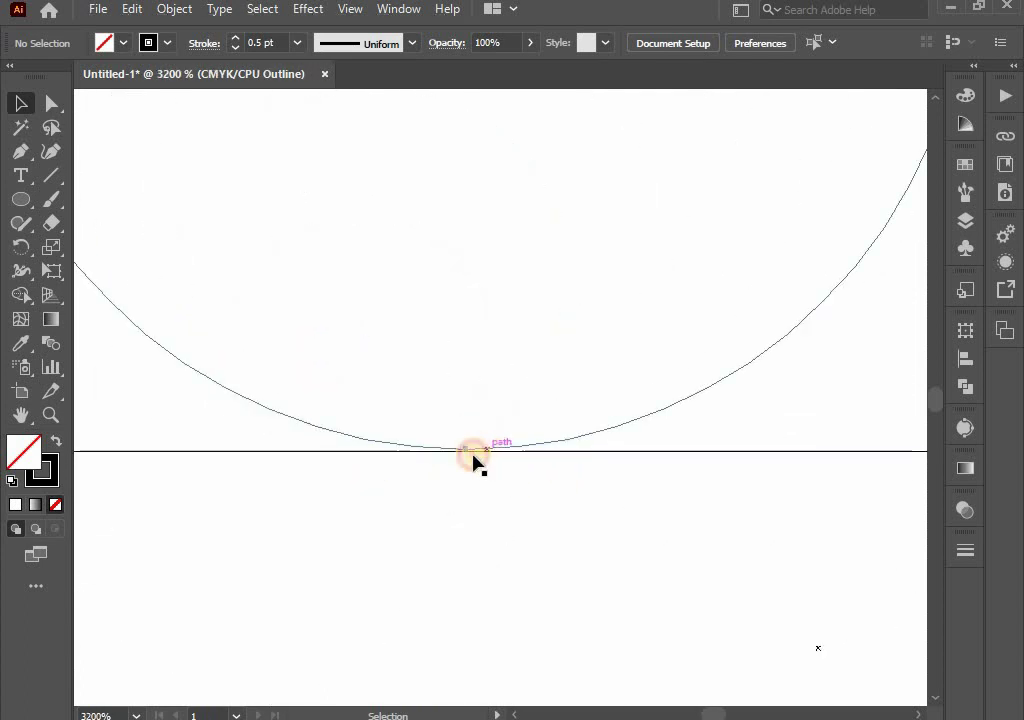
click(489, 455)
scroll(475, 459, up, 1)
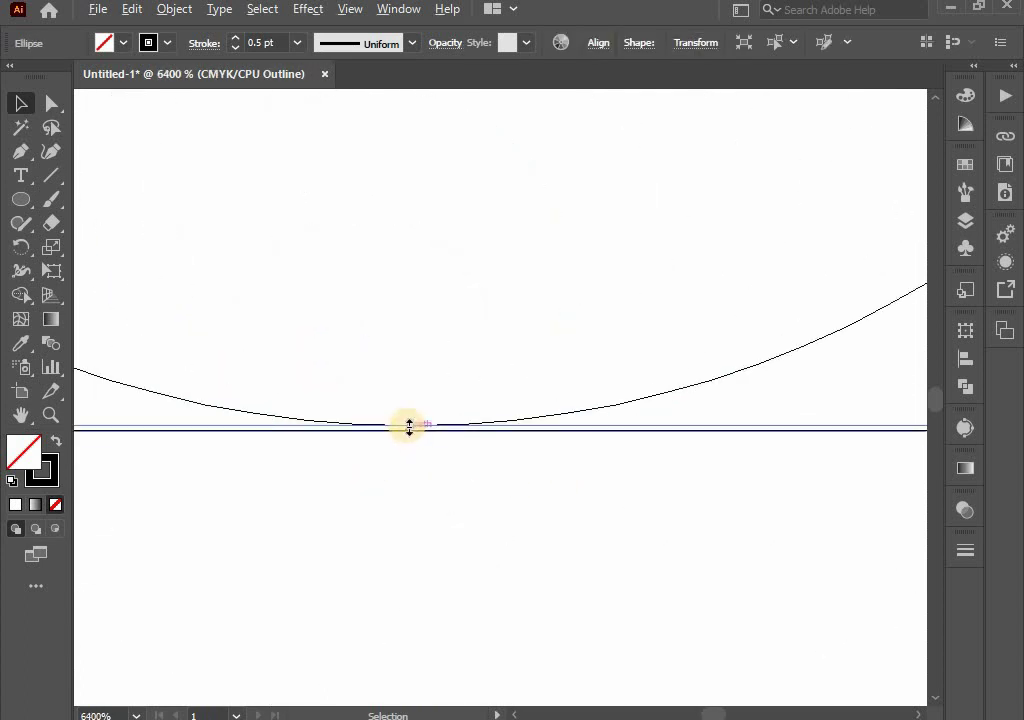
drag(409, 430, 411, 431)
click(418, 498)
scroll(349, 399, down, 2)
drag(349, 399, 391, 530)
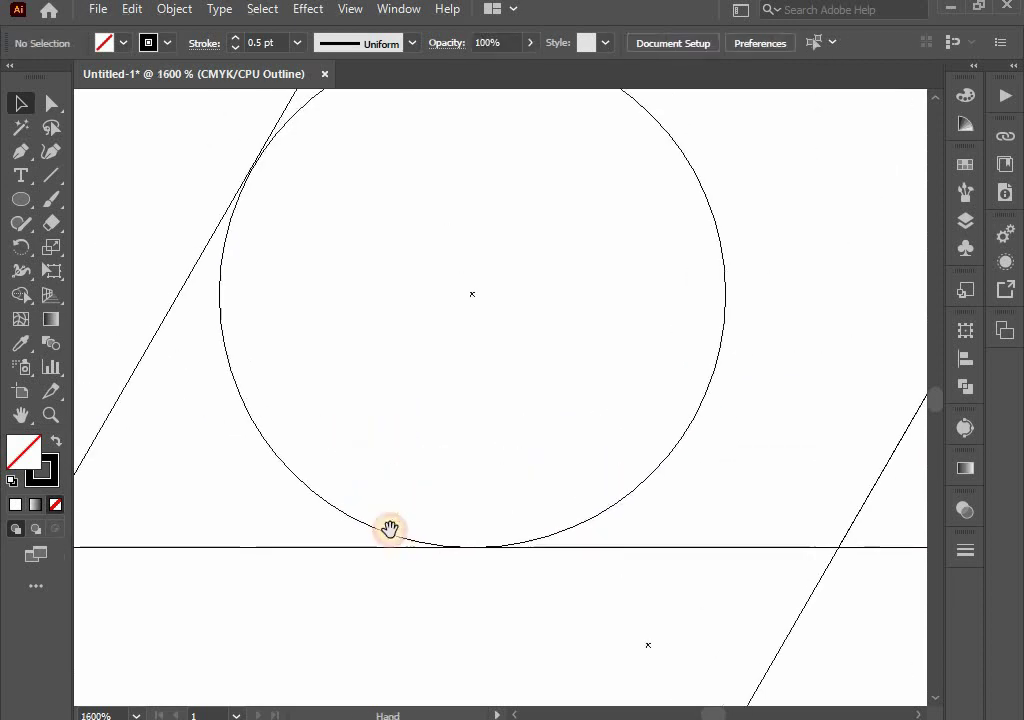
scroll(254, 217, up, 3)
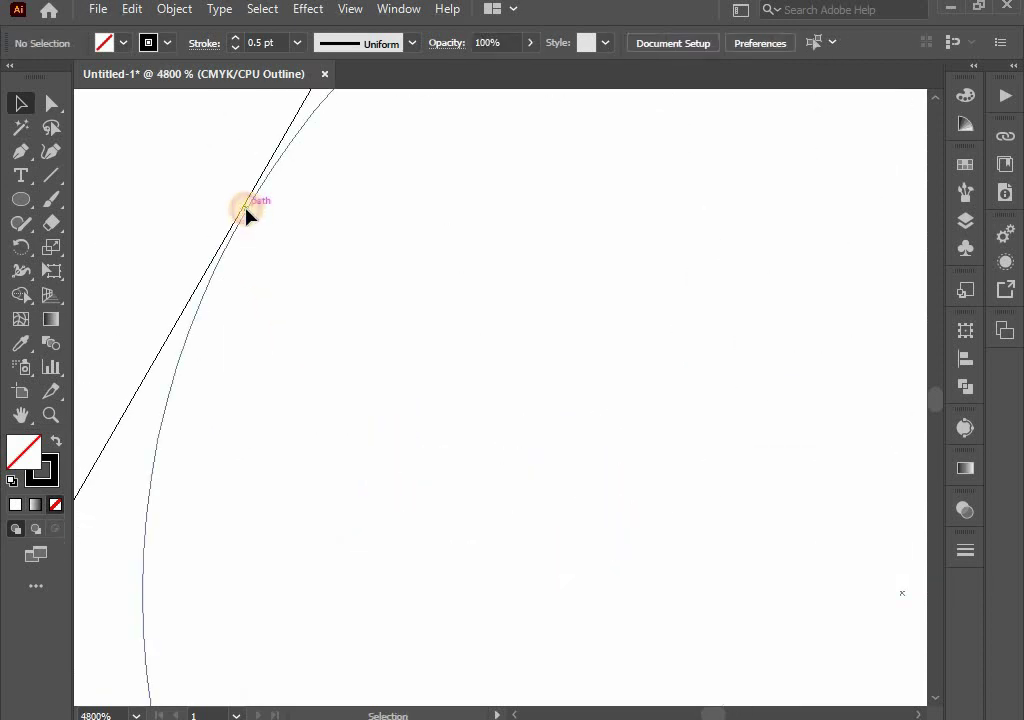
drag(245, 215, 240, 216)
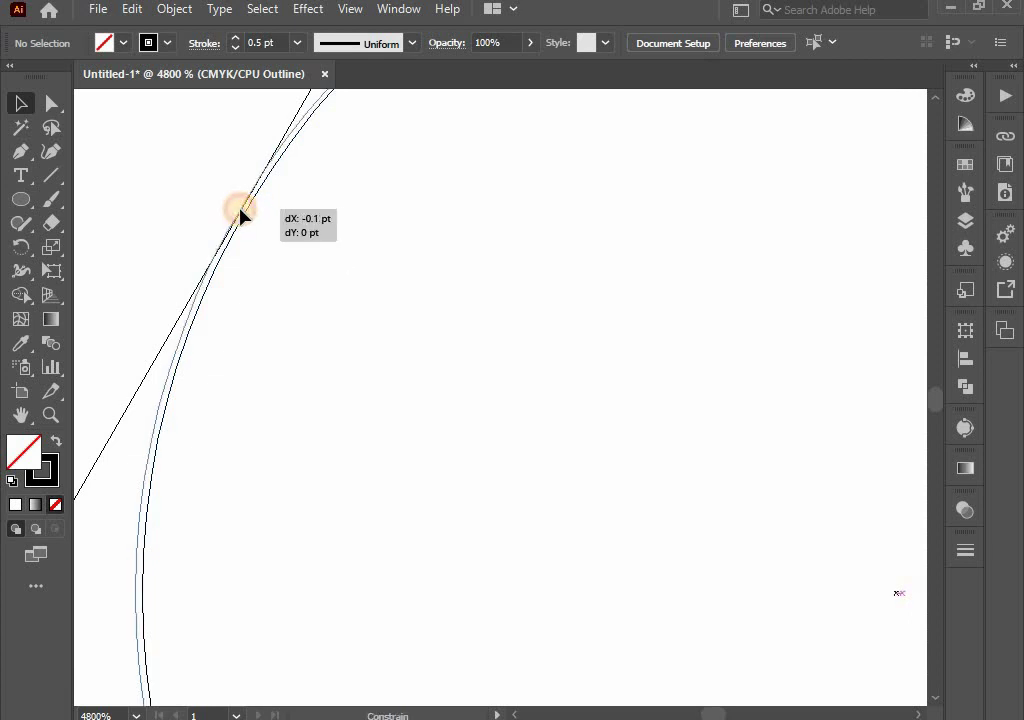
Step: Resize the corner circle so its bottom snaps to the horizontal line at about 123.48 pt
scroll(393, 425, down, 3)
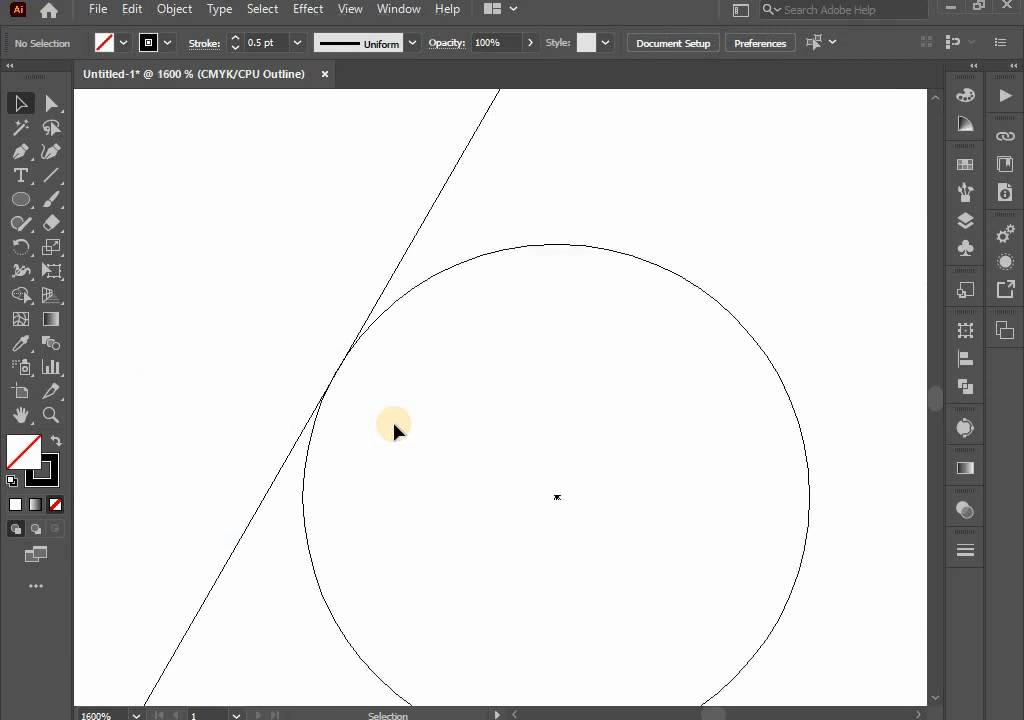
scroll(393, 425, down, 2)
scroll(462, 604, up, 2)
scroll(523, 569, up, 1)
scroll(578, 567, up, 1)
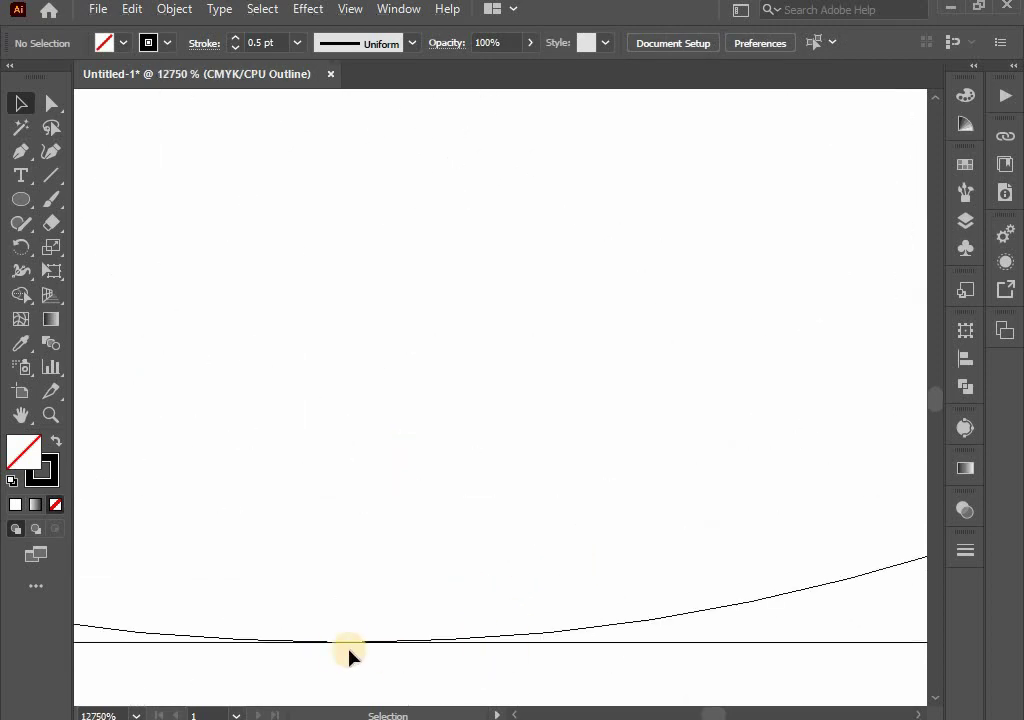
scroll(350, 650, down, 2)
scroll(393, 629, down, 5)
scroll(400, 622, down, 1)
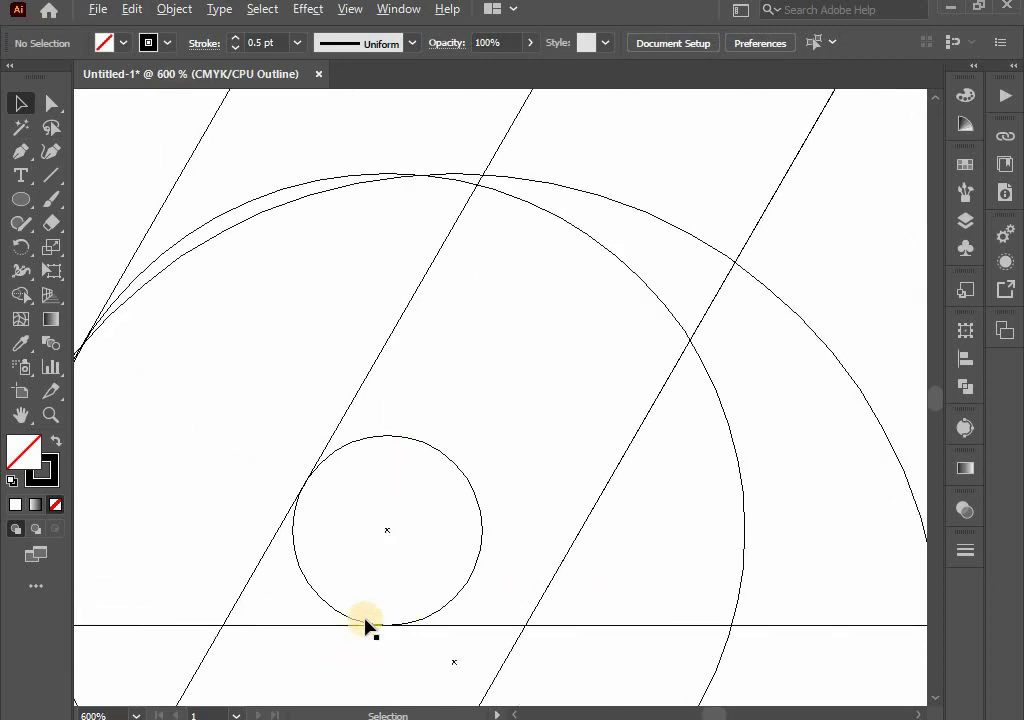
scroll(366, 624, down, 1)
drag(430, 408, 466, 306)
scroll(460, 620, up, 1)
scroll(470, 590, up, 4)
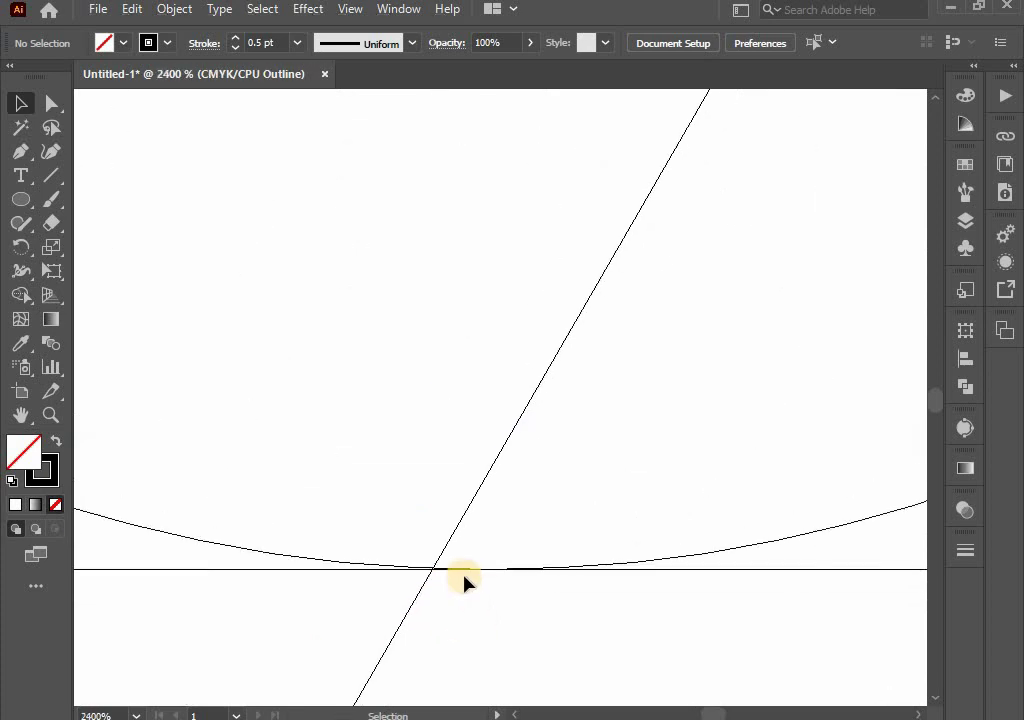
scroll(485, 600, up, 1)
scroll(512, 610, down, 4)
scroll(520, 630, down, 3)
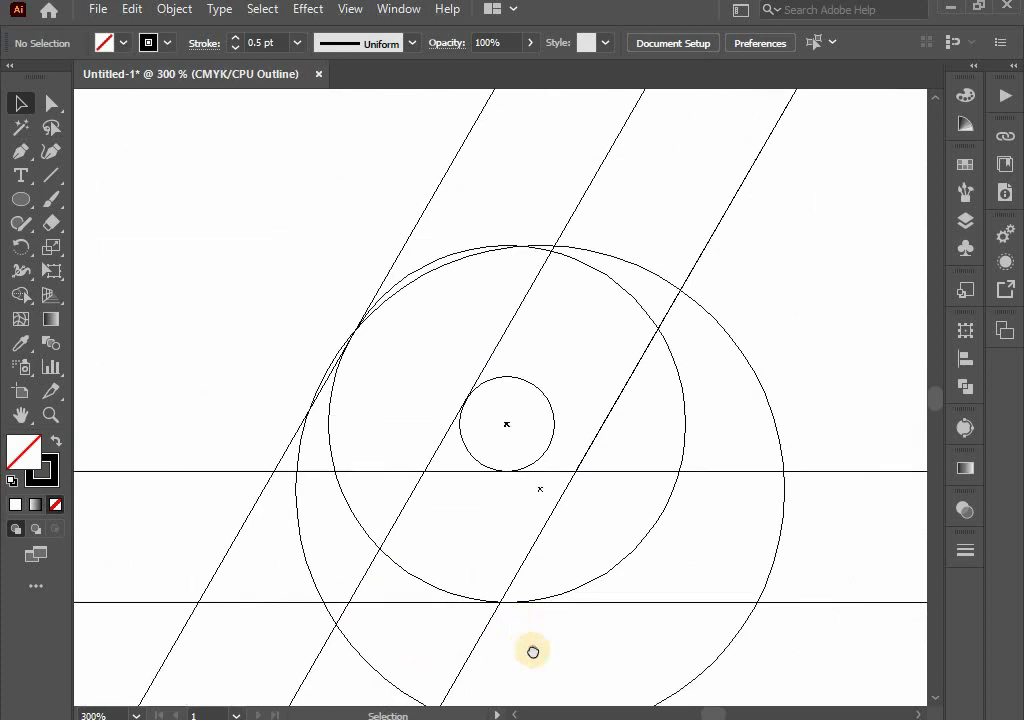
drag(533, 651, 483, 528)
scroll(520, 525, up, 4)
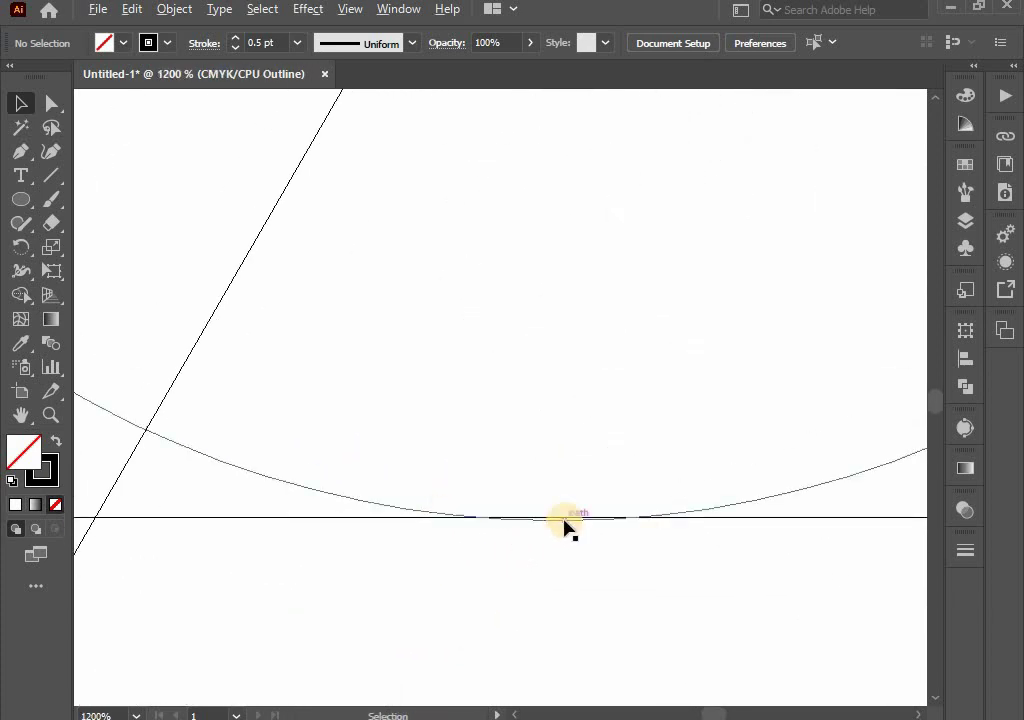
scroll(558, 545, up, 2)
click(558, 545)
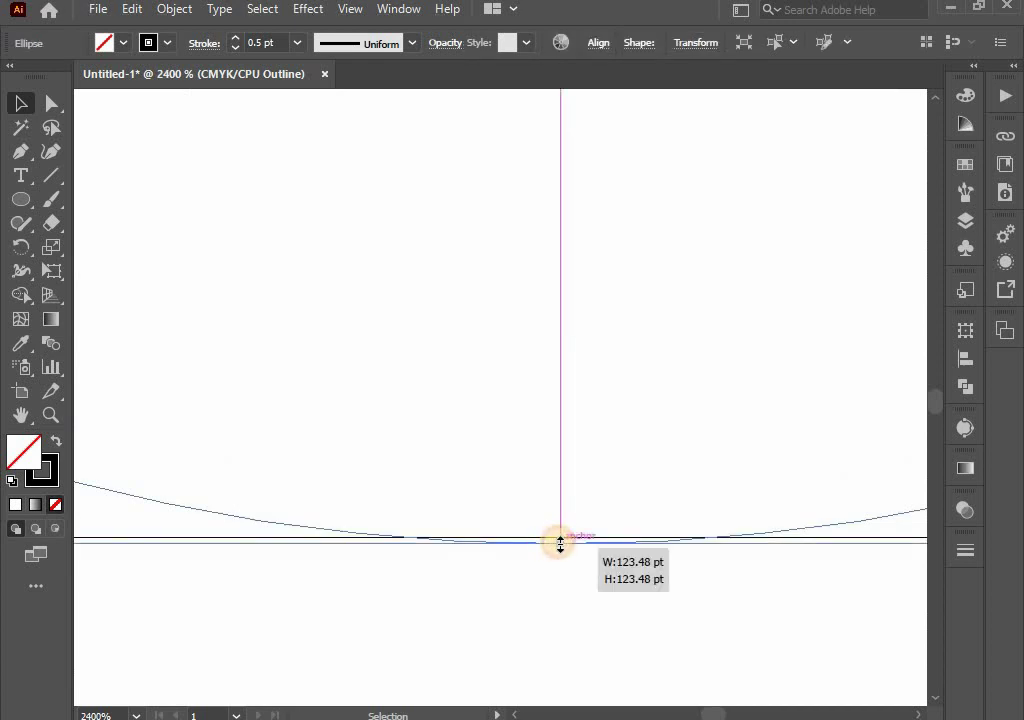
drag(560, 544, 560, 540)
click(549, 569)
Step: Check the bottom tangent point, recentre on the triangle, and return to full Preview
scroll(546, 566, down, 2)
scroll(546, 566, down, 2)
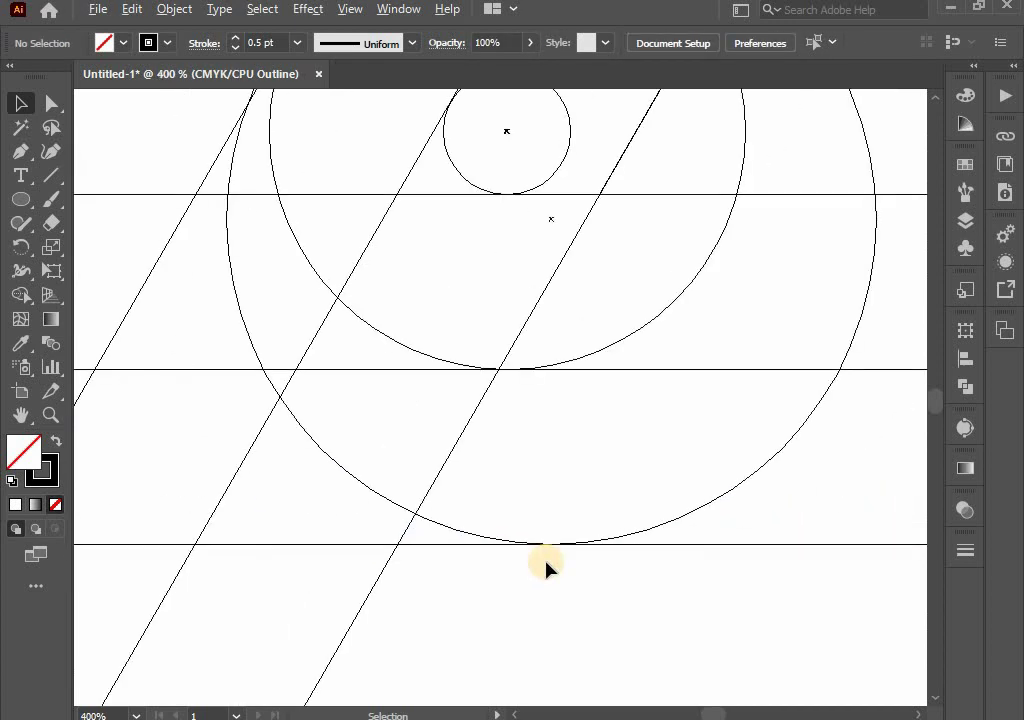
drag(519, 402, 533, 539)
scroll(532, 565, up, 1)
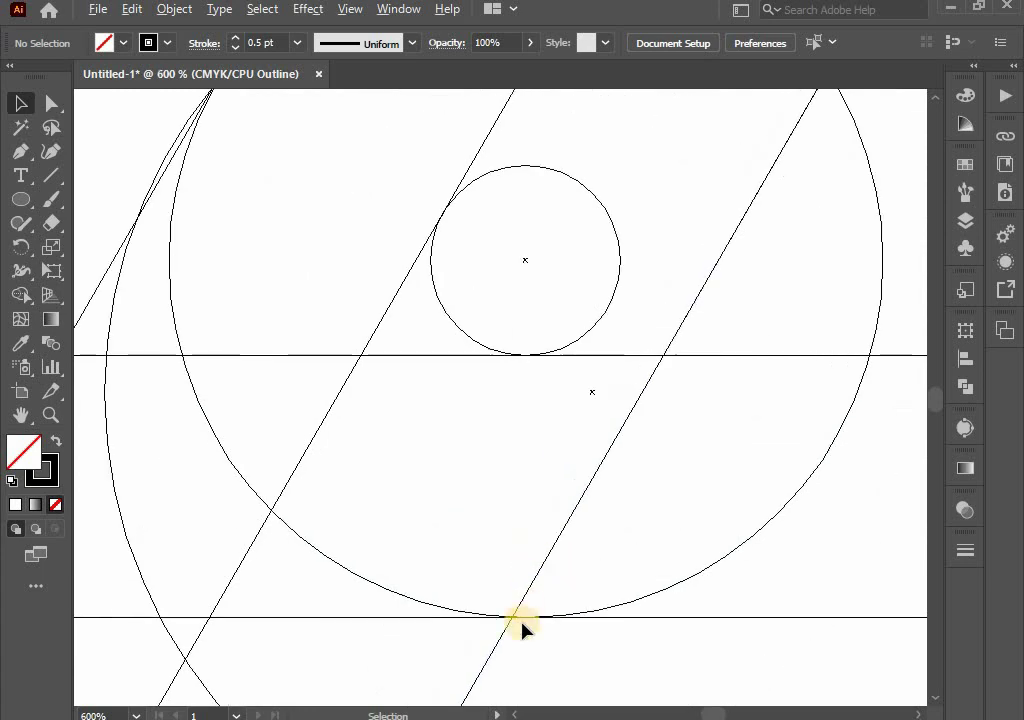
scroll(523, 625, up, 4)
scroll(571, 578, down, 3)
scroll(571, 578, down, 3)
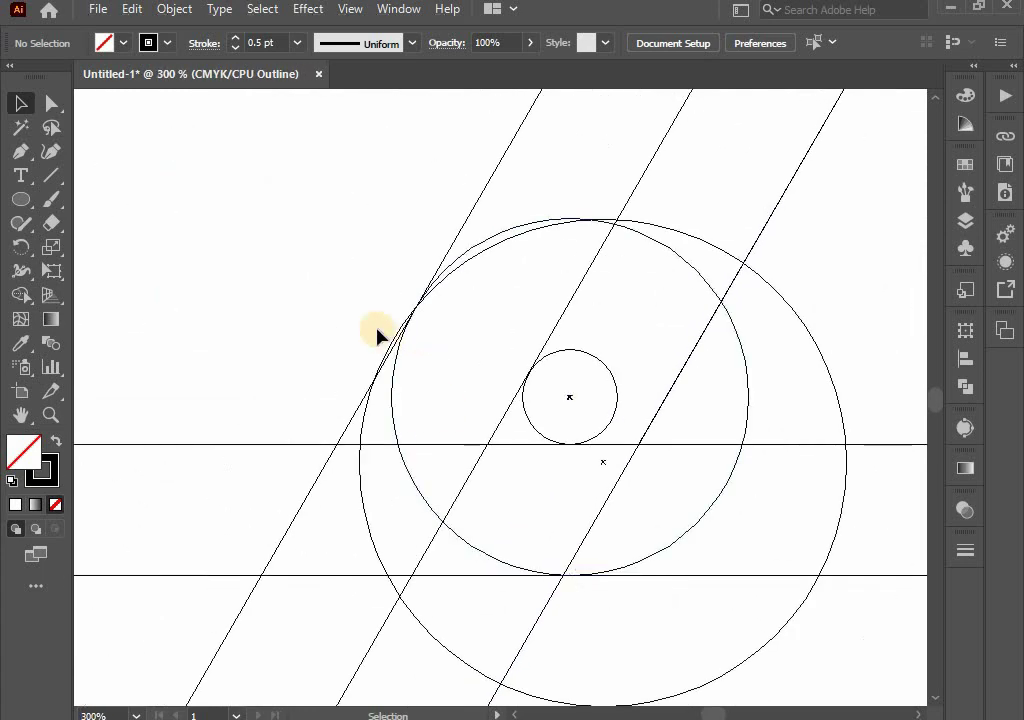
scroll(397, 344, up, 3)
scroll(401, 428, down, 3)
scroll(402, 423, down, 2)
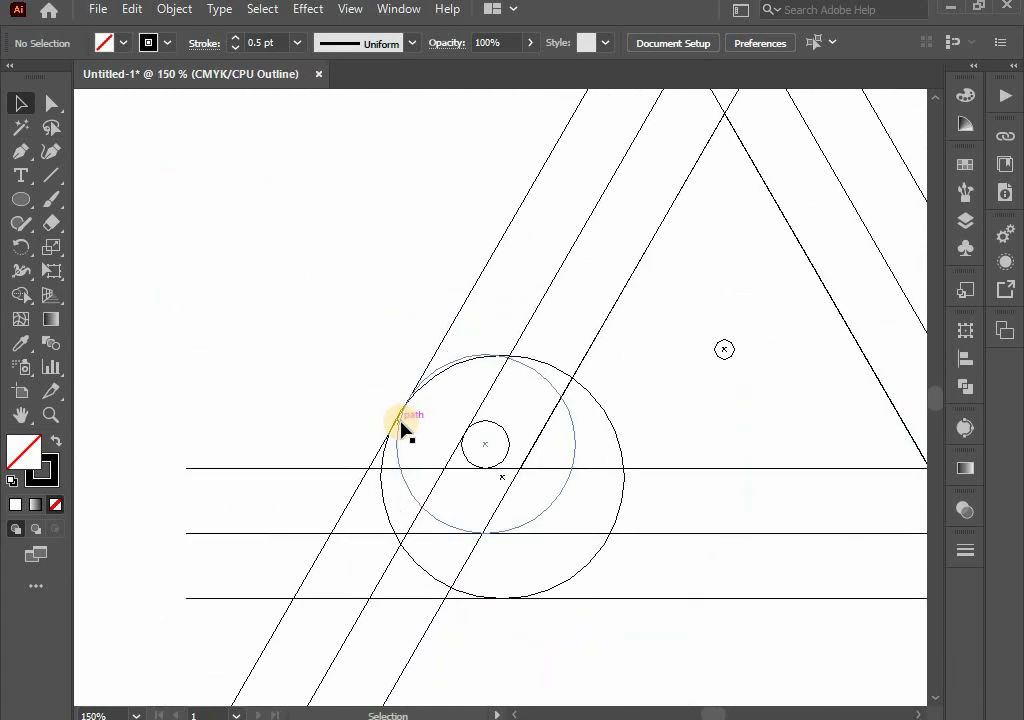
scroll(402, 423, down, 2)
drag(517, 425, 482, 427)
scroll(482, 428, up, 1)
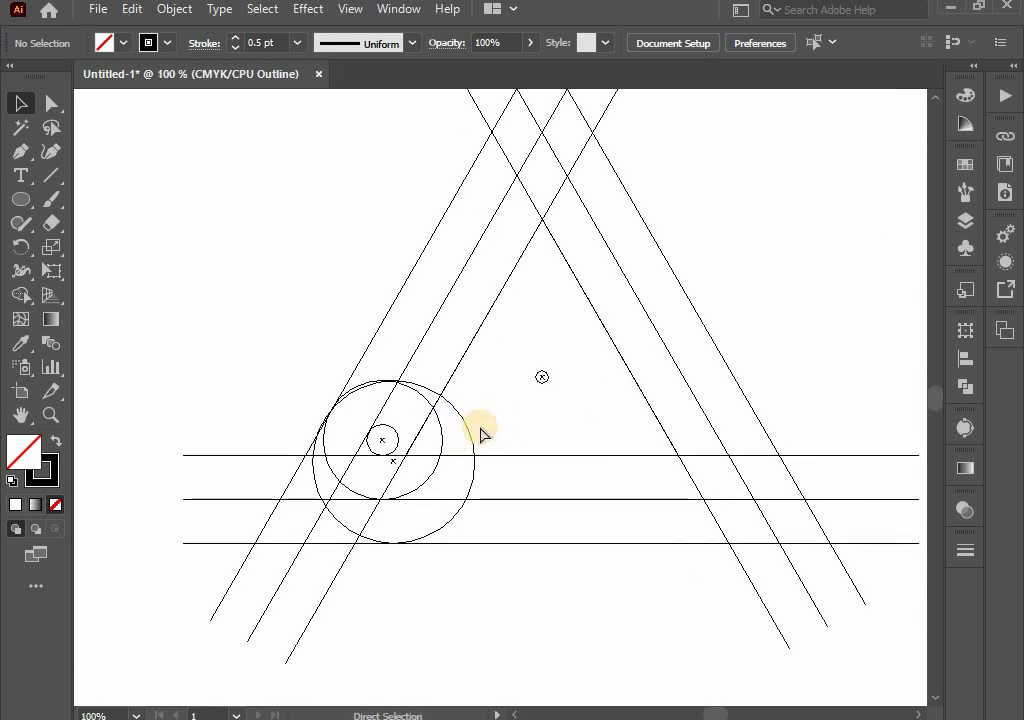
key(ctrl+y)
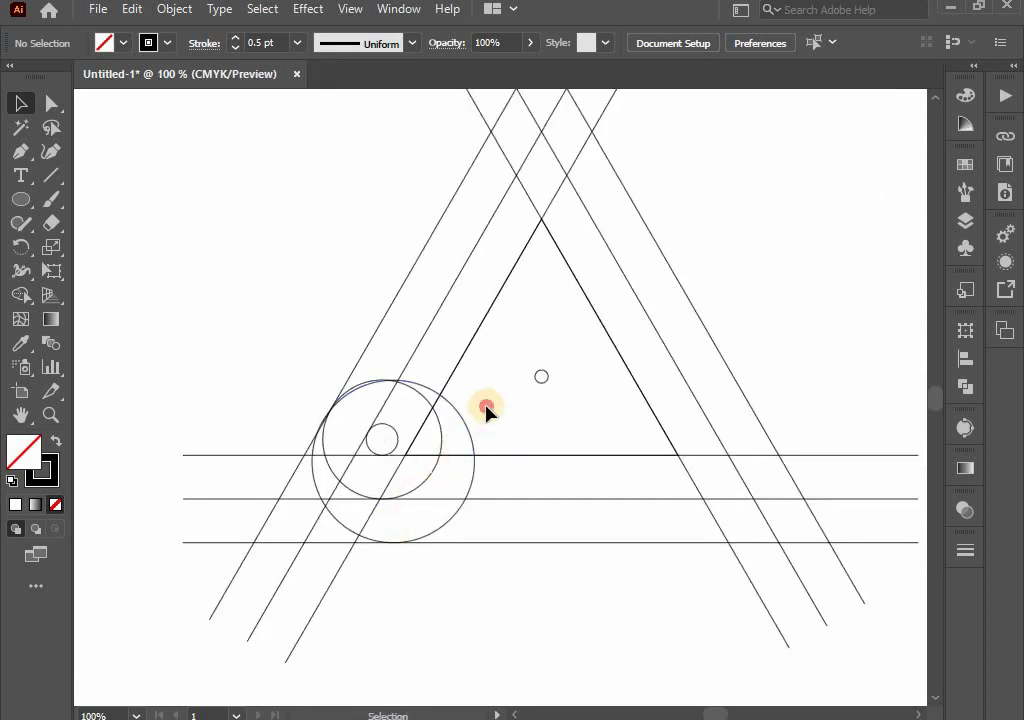
Step: Rotate-copy the corner circles and line 120° twice around the triangle's centre, then select everything
drag(441, 440, 407, 440)
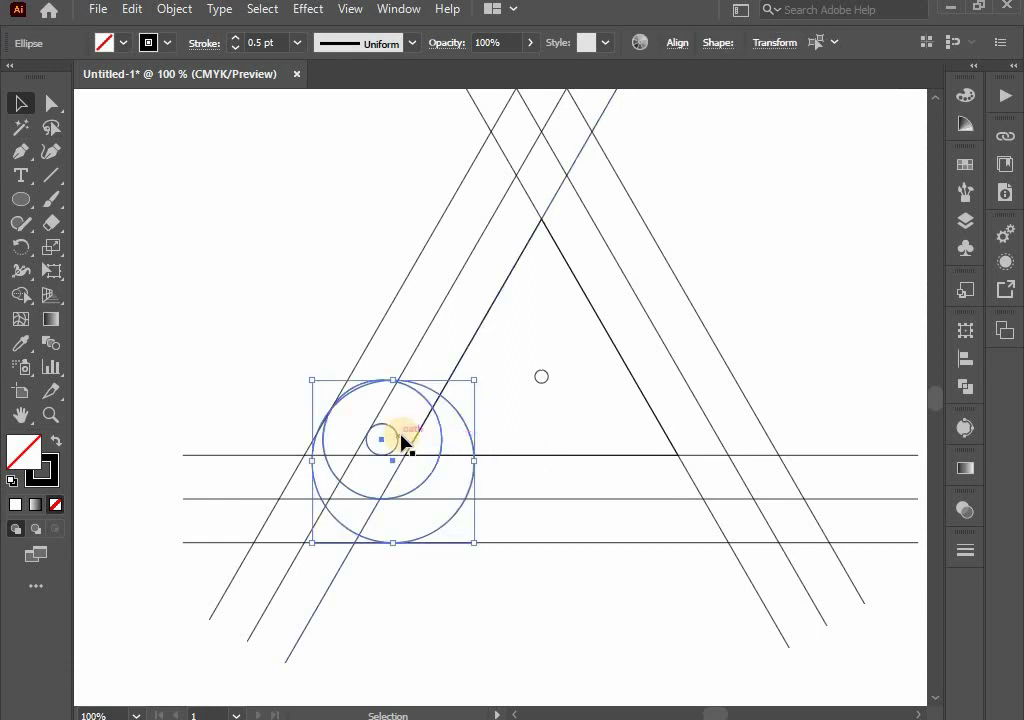
click(20, 246)
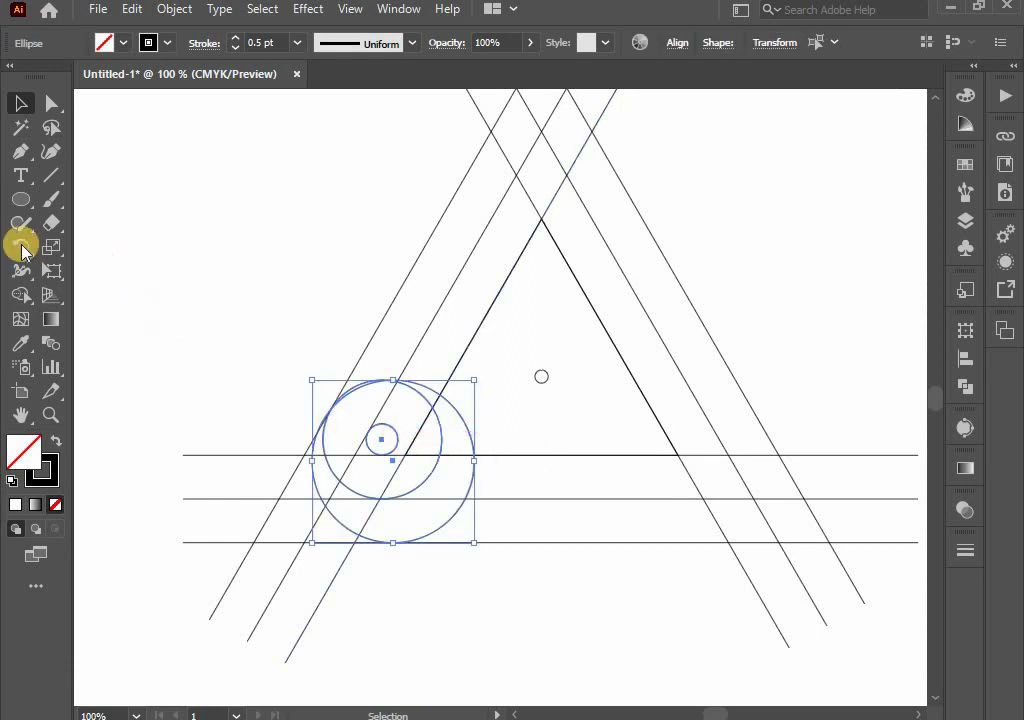
alt+click(541, 376)
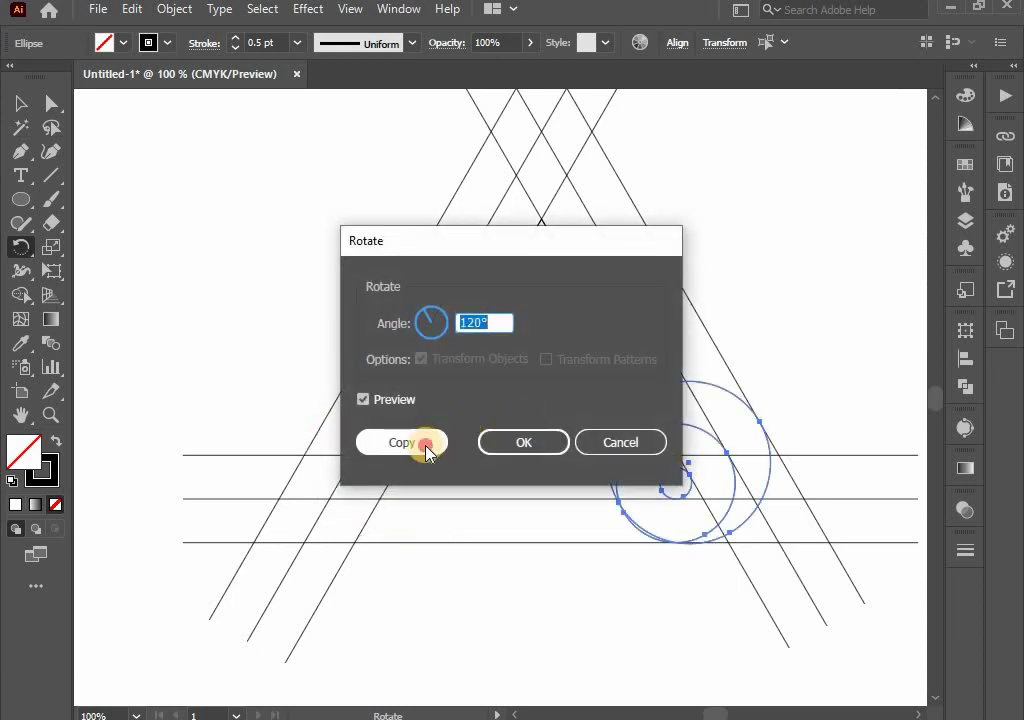
click(425, 443)
key(ctrl+d)
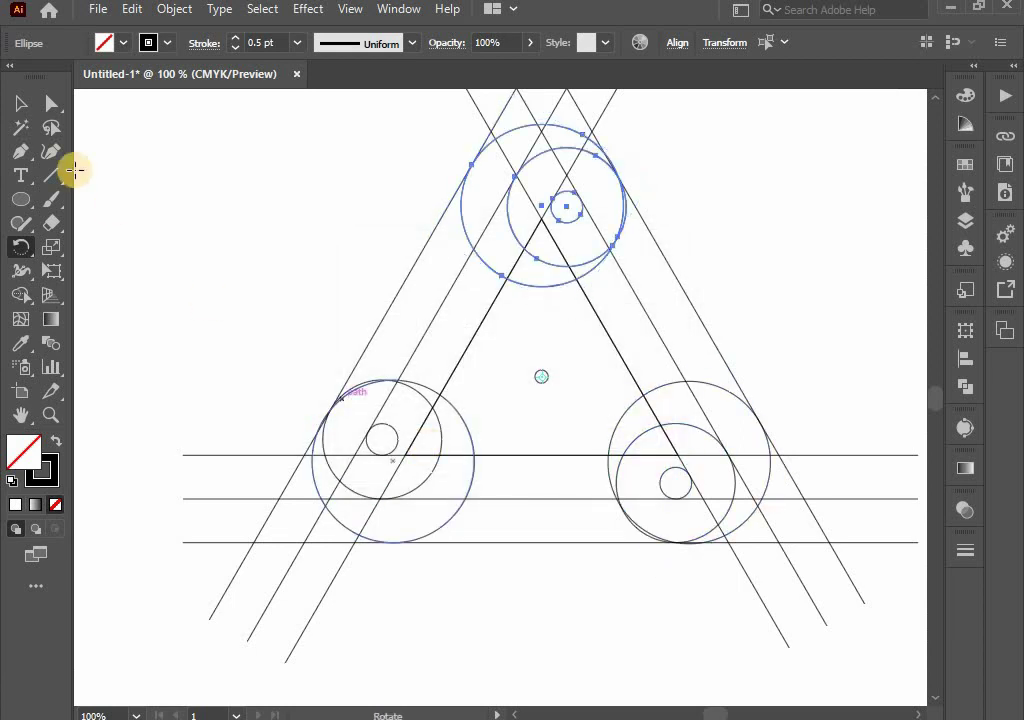
click(18, 102)
drag(285, 175, 755, 597)
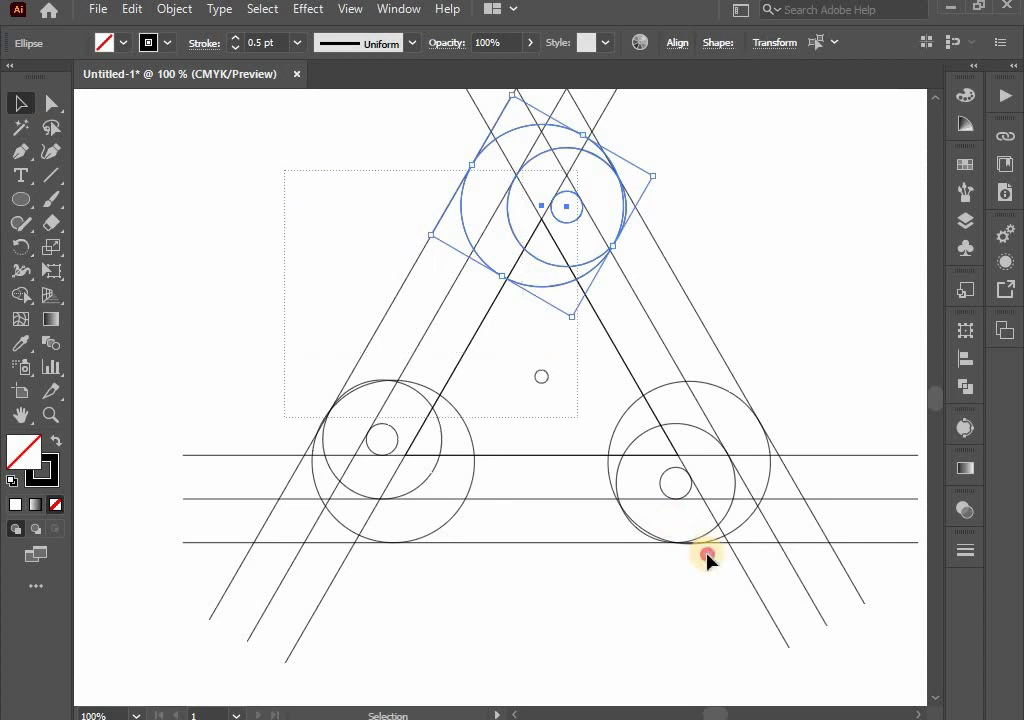
Step: Ready the Shape Builder with a magenta fill and no stroke
click(20, 294)
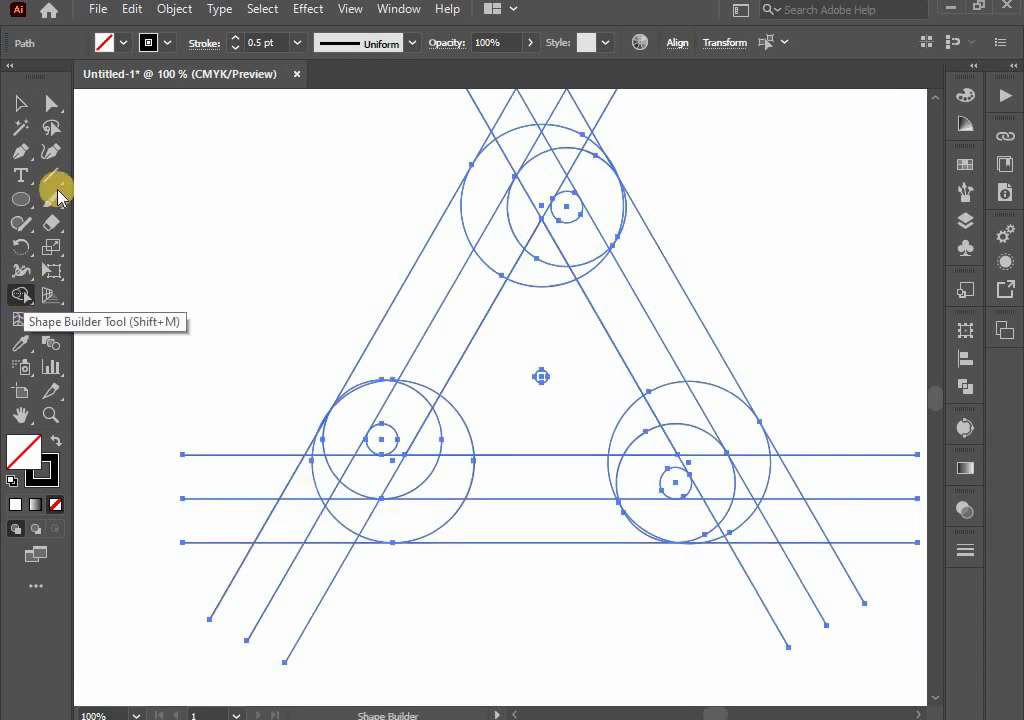
click(121, 48)
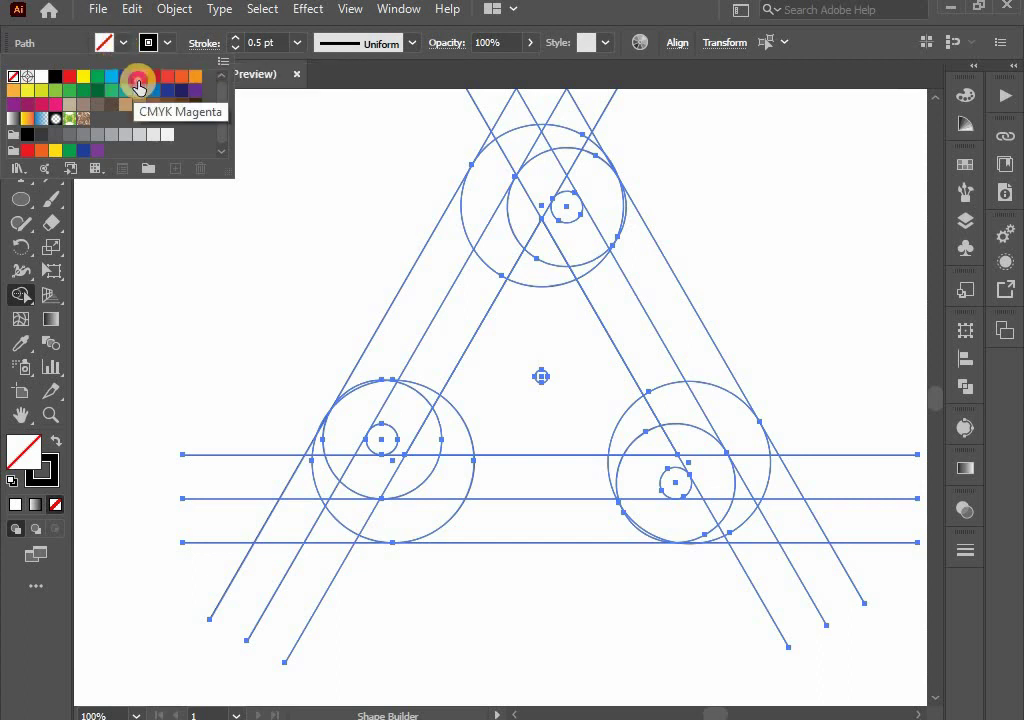
click(138, 87)
click(166, 43)
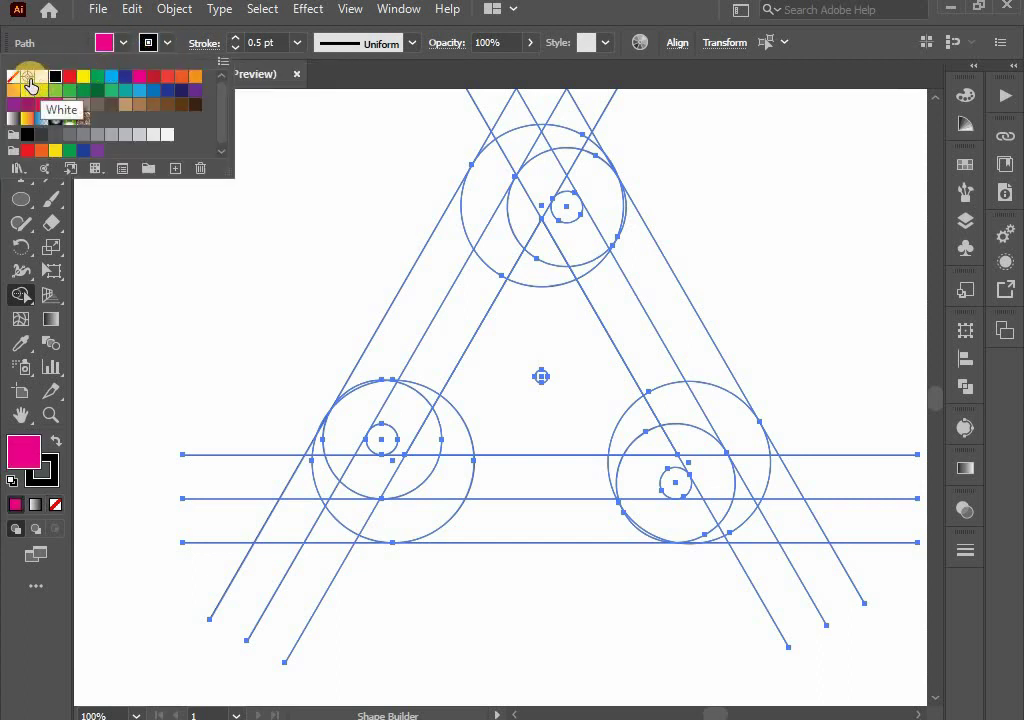
click(12, 77)
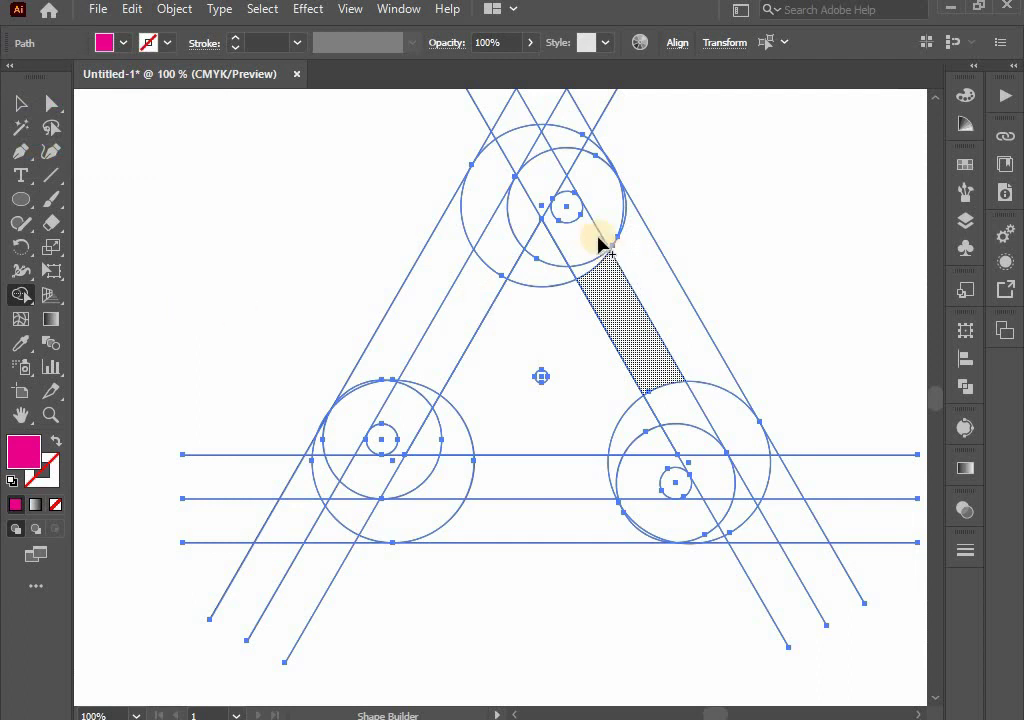
Step: Merge the right diagonal band, bottom strip and left crescent into one magenta shape
drag(576, 229, 718, 490)
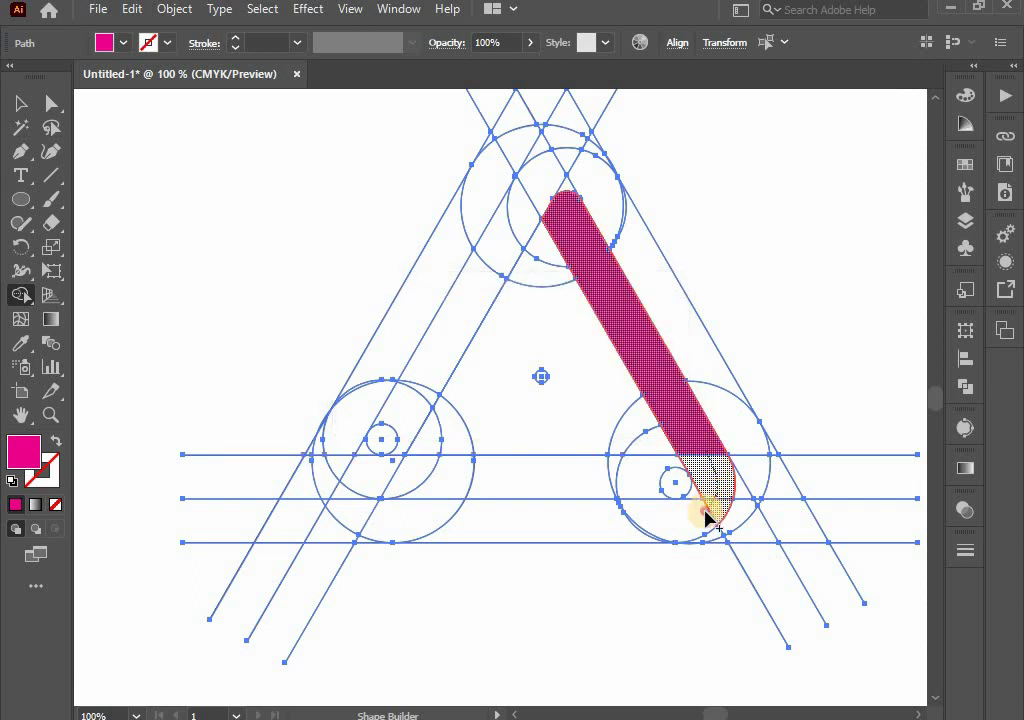
mouse_move(705, 515)
mouse_down()
mouse_move(629, 549)
mouse_move(607, 528)
mouse_move(427, 516)
mouse_up()
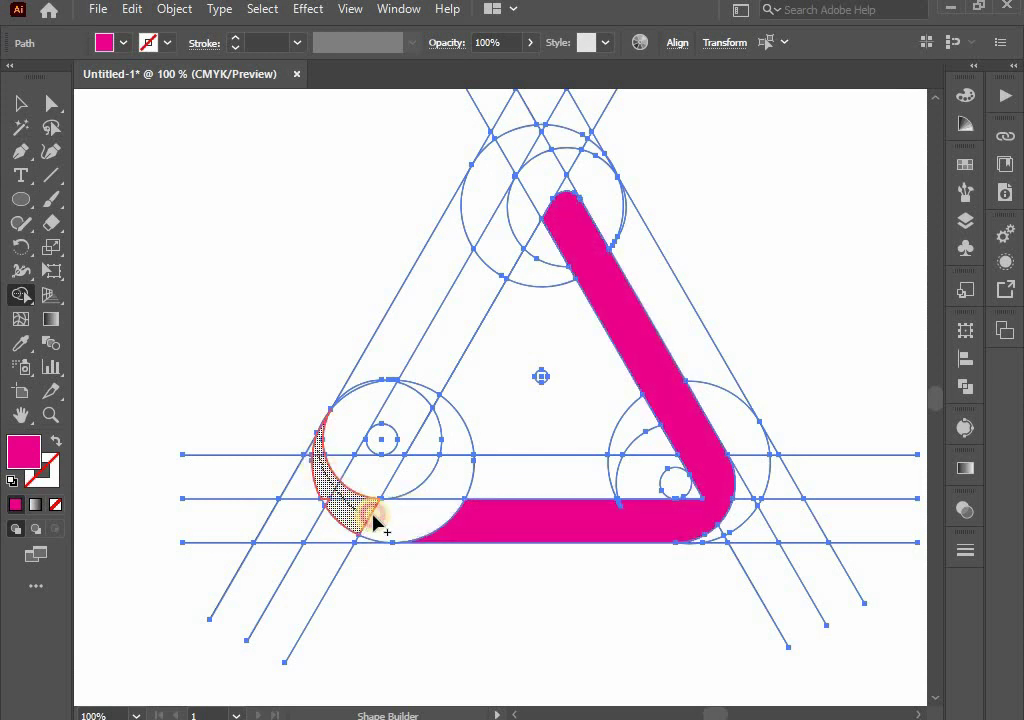
mouse_move(372, 514)
mouse_down()
mouse_move(415, 524)
mouse_move(379, 523)
mouse_up()
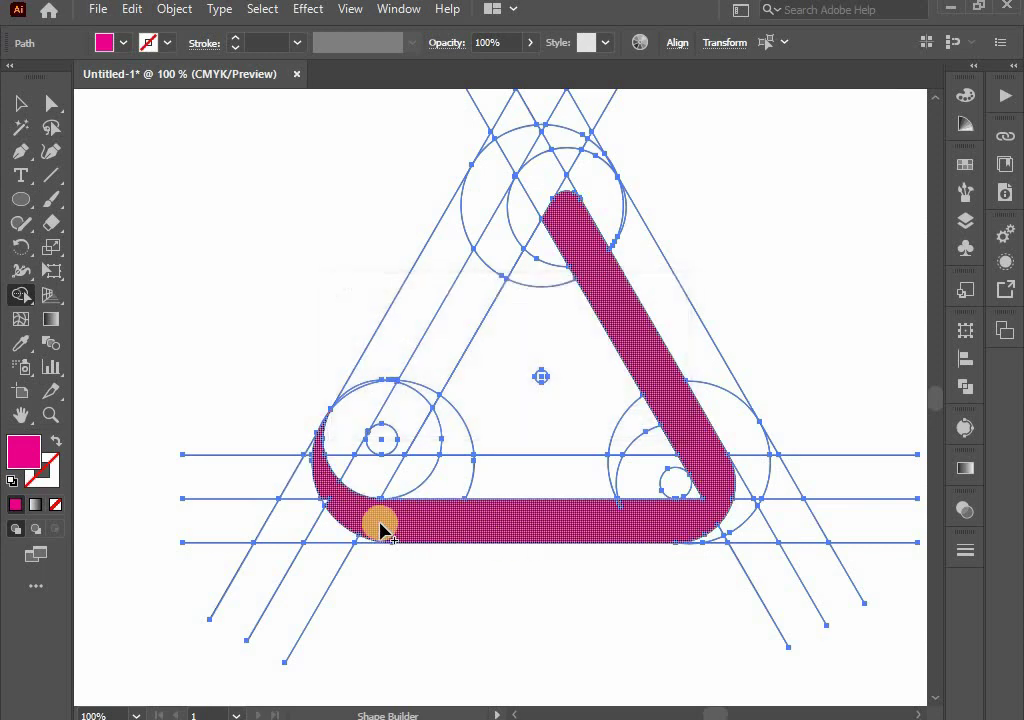
Step: Bring the whole triangle into view, return to the Selection tool and deselect
scroll(379, 523, up, 1)
scroll(338, 507, up, 2)
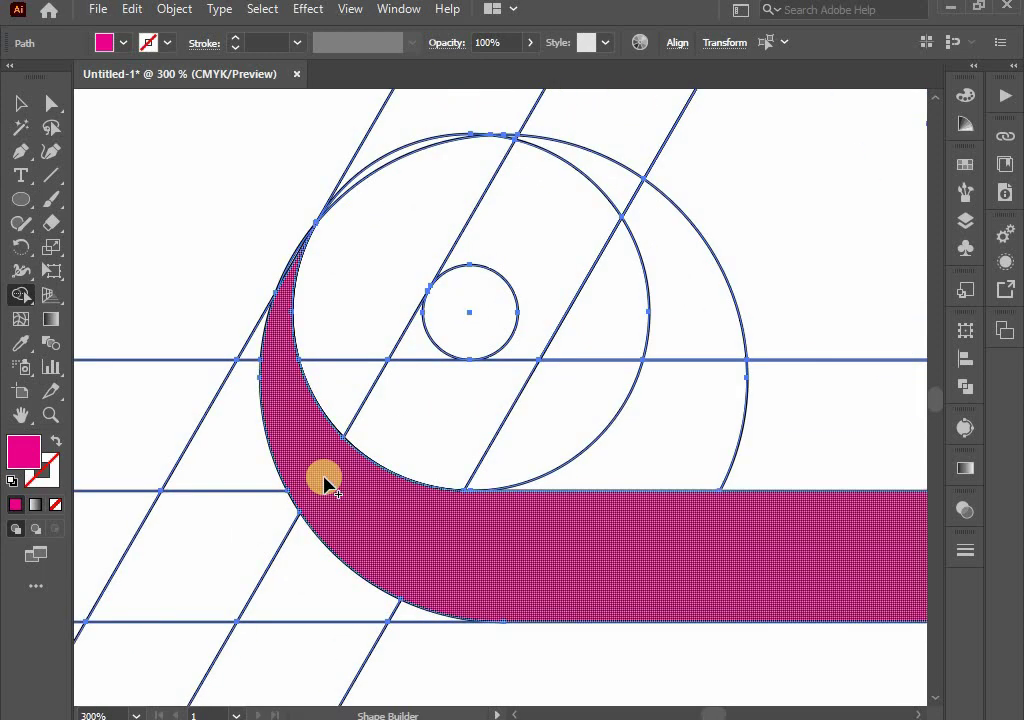
scroll(297, 418, down, 1)
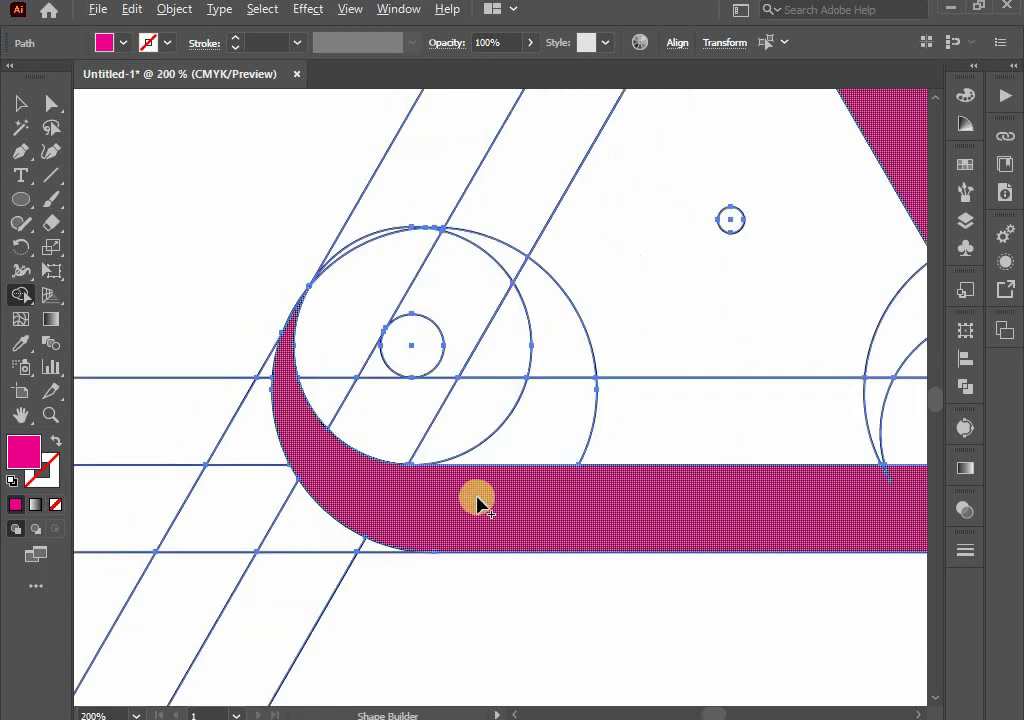
scroll(613, 513, right, 3)
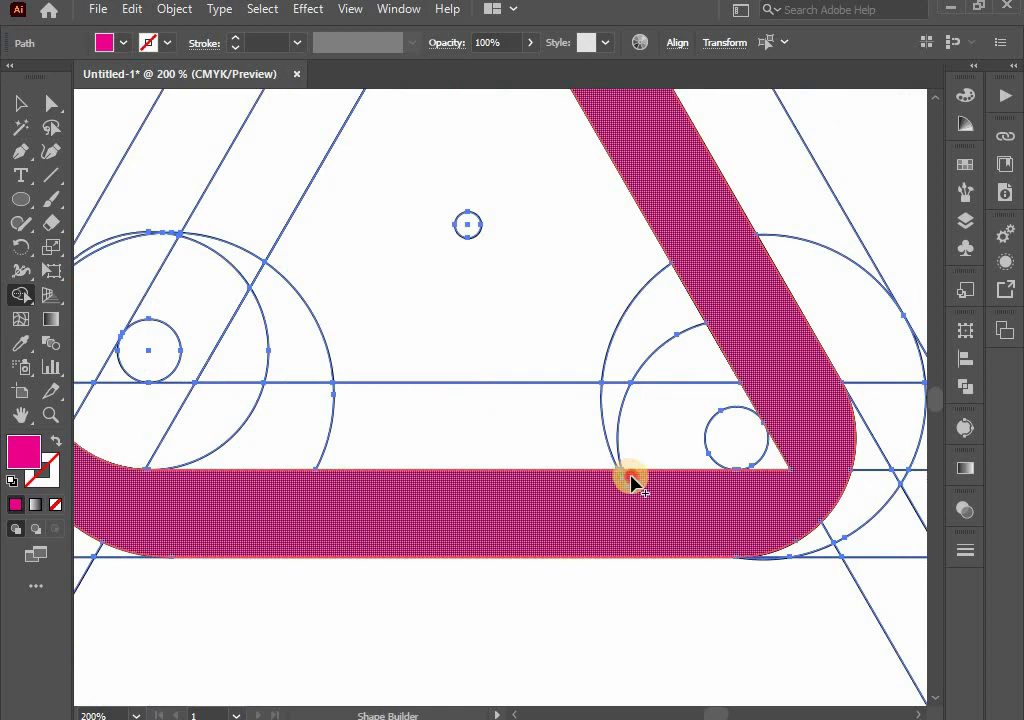
scroll(752, 556, up, 2)
scroll(720, 539, down, 1)
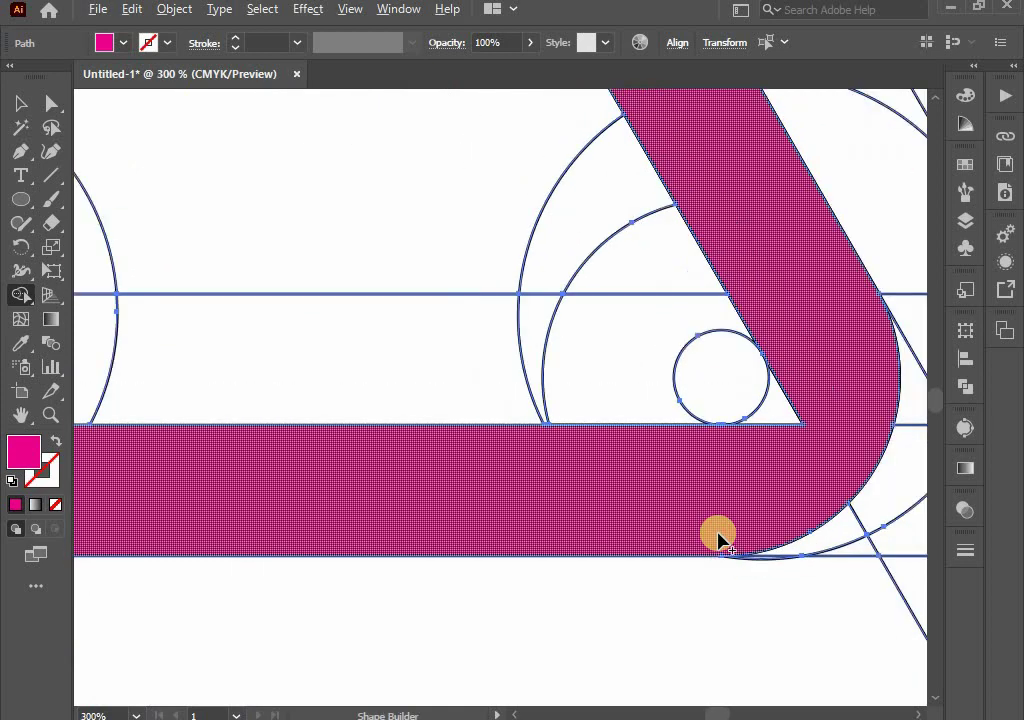
scroll(686, 484, down, 3)
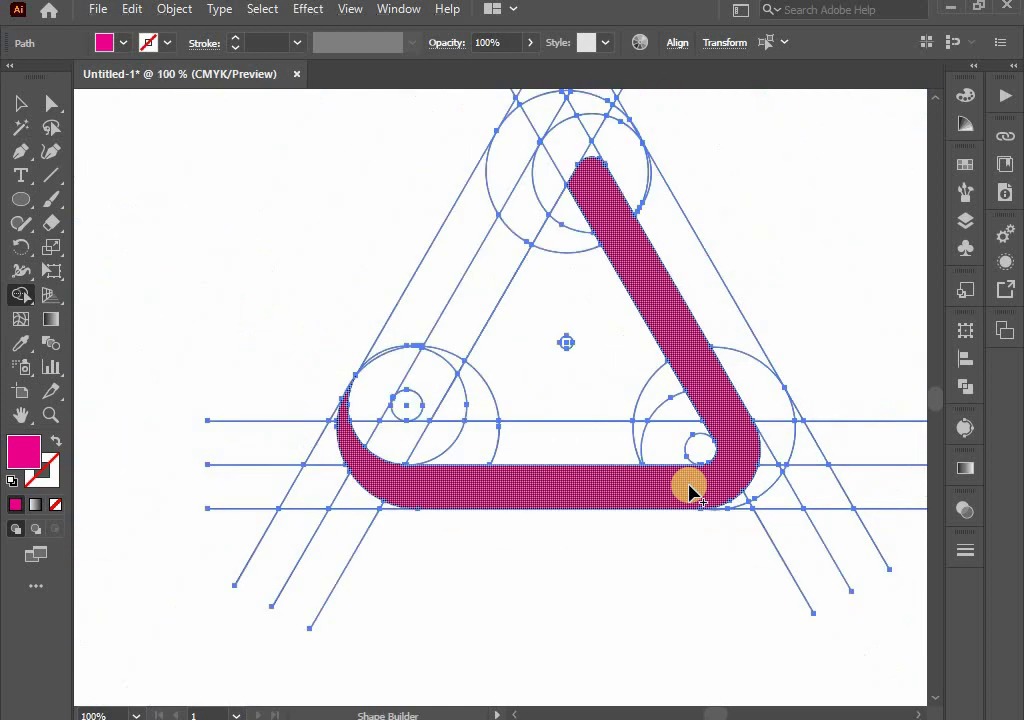
drag(661, 507, 655, 530)
click(20, 100)
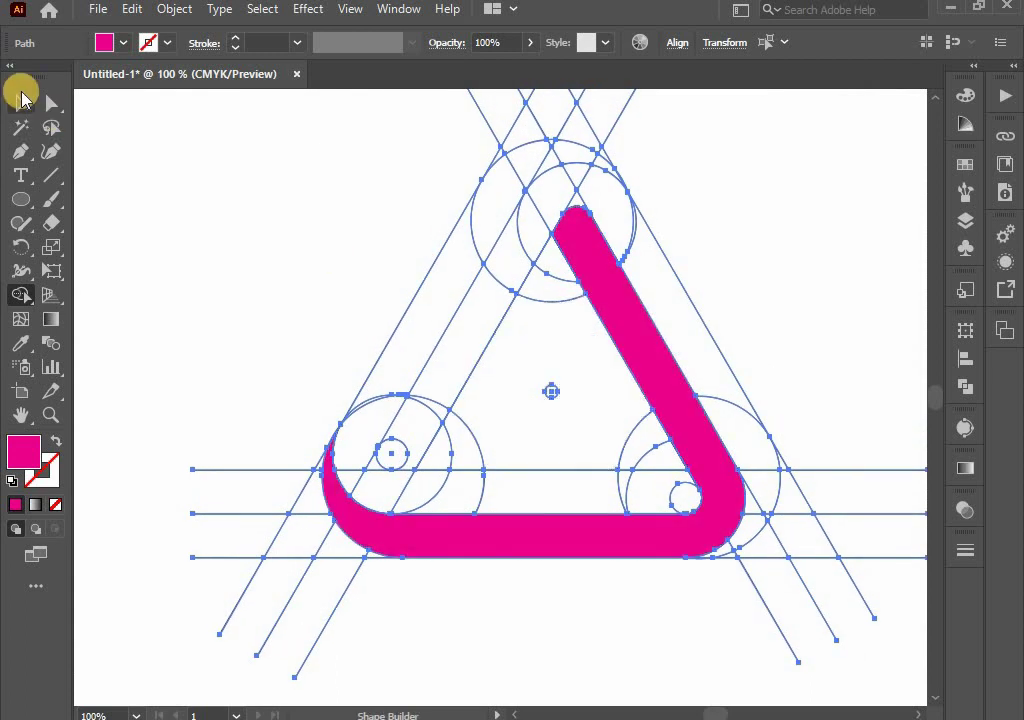
click(333, 370)
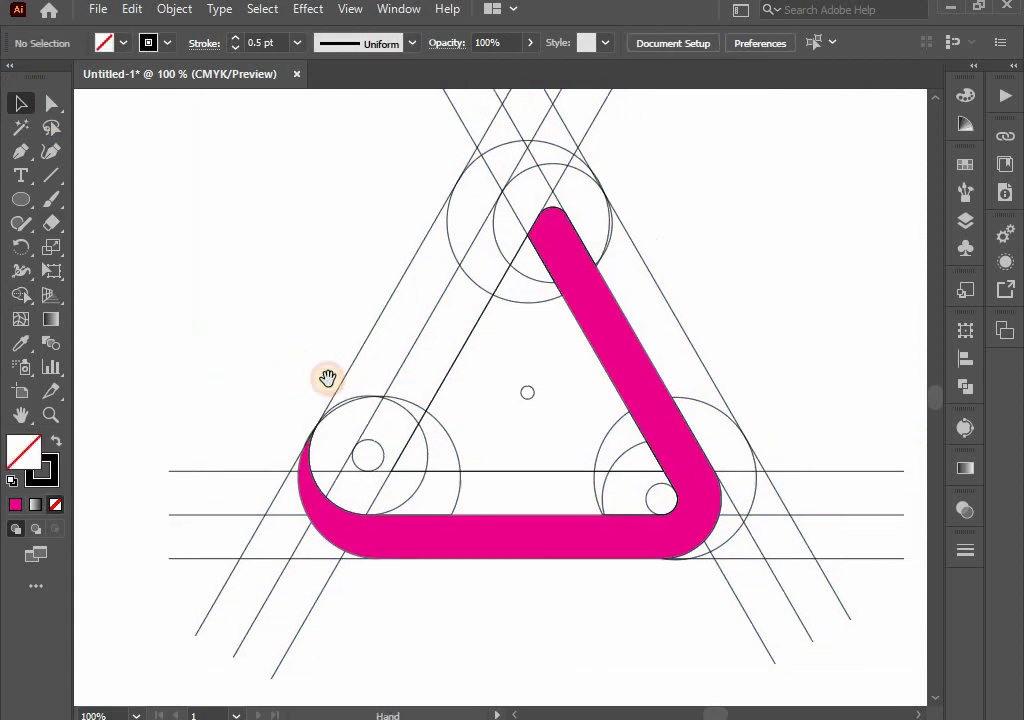
Step: Apply the White, Black linear gradient preset to the magenta ribbon
click(663, 411)
click(964, 469)
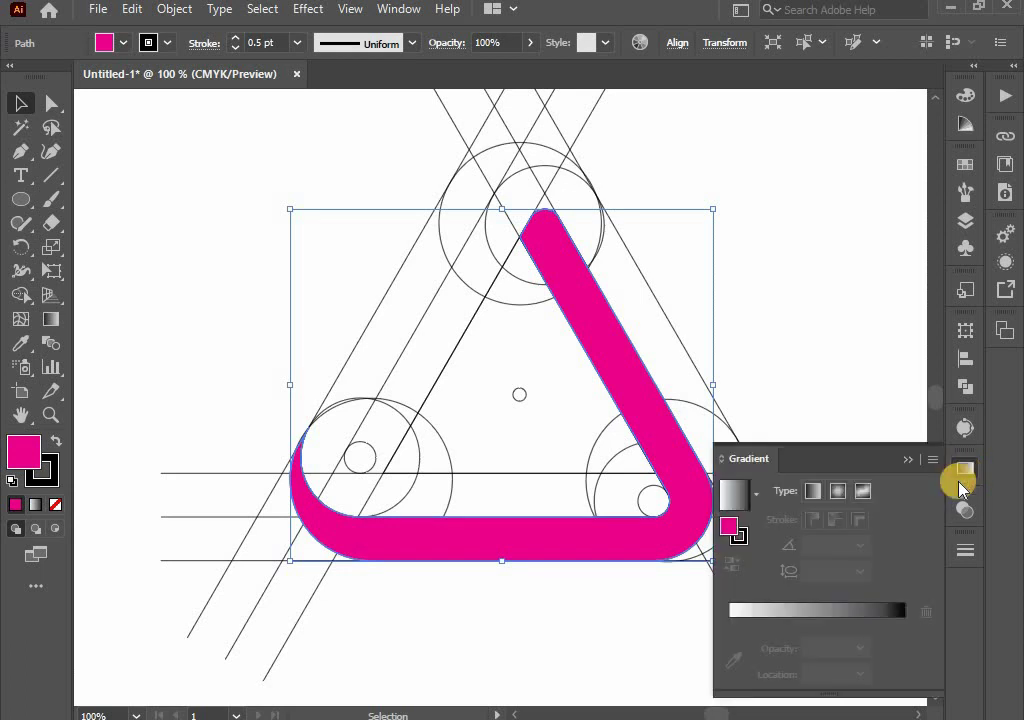
click(757, 494)
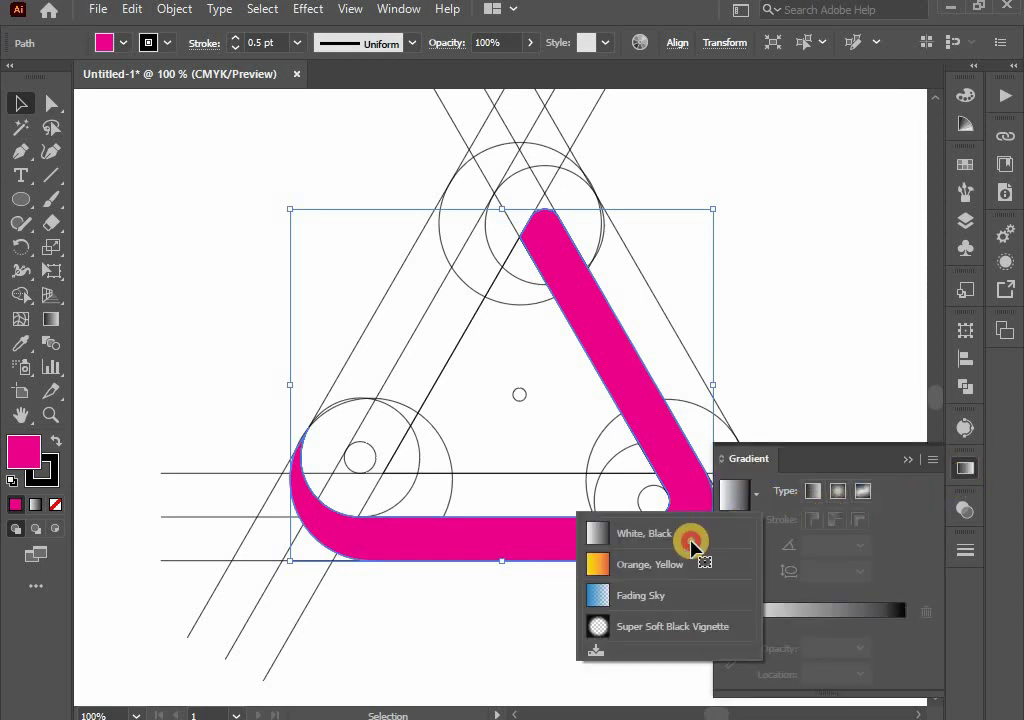
click(690, 541)
Step: Make the start stop pink and the end stop dark crimson (K 57), placed at the far end
double_click(729, 640)
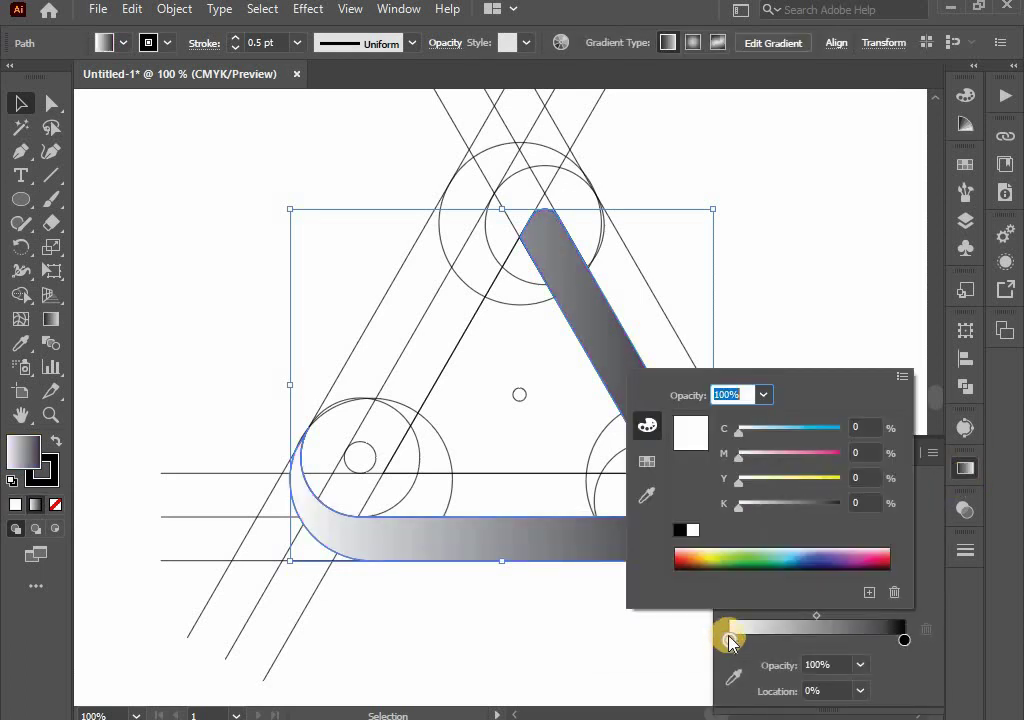
click(648, 461)
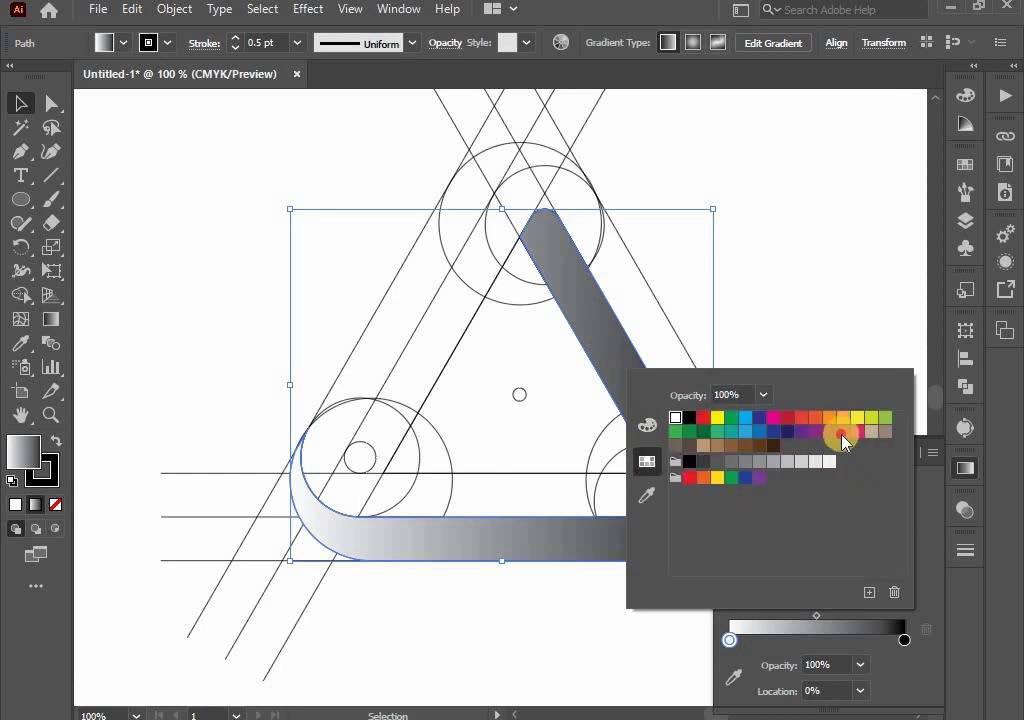
click(843, 433)
mouse_move(731, 641)
mouse_down()
mouse_move(905, 645)
mouse_move(857, 642)
mouse_up()
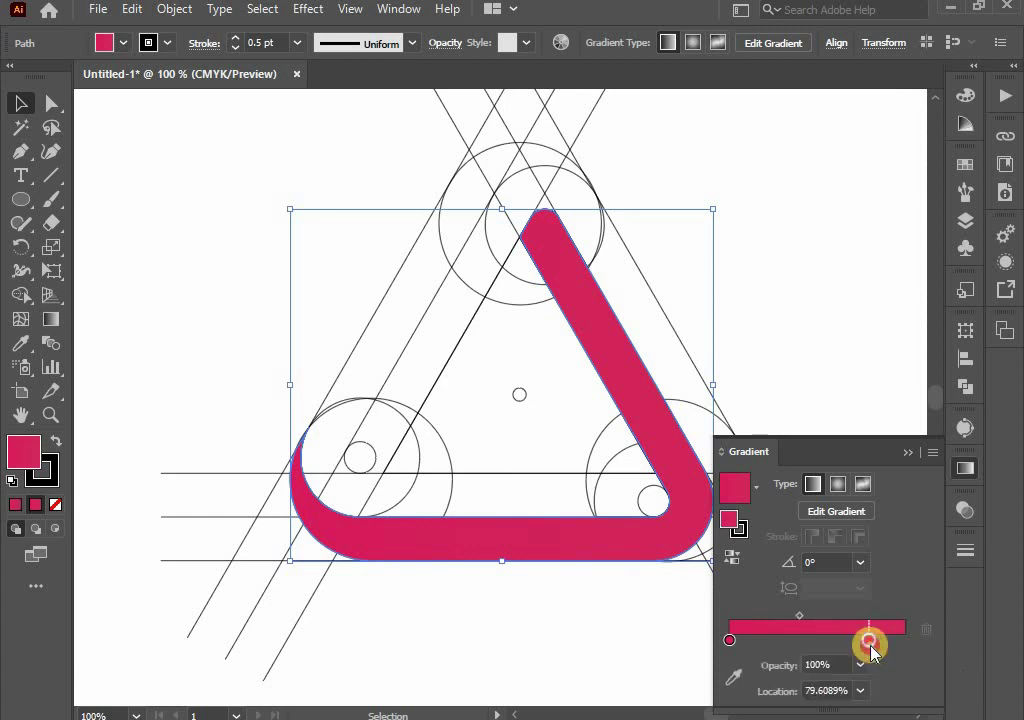
double_click(869, 641)
click(647, 425)
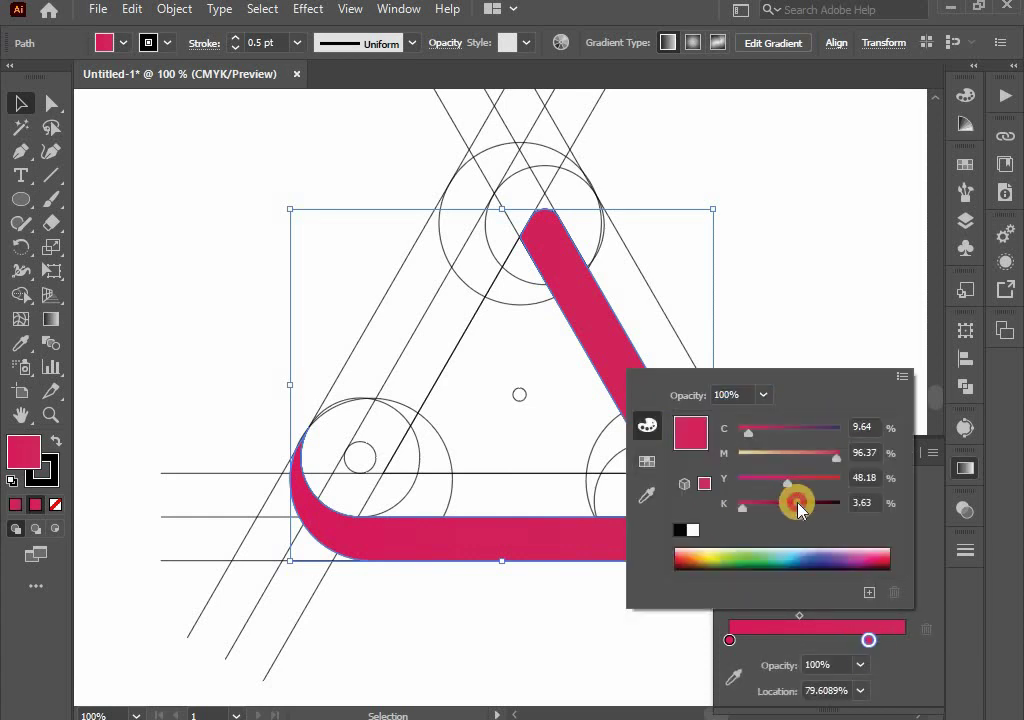
click(797, 507)
click(880, 643)
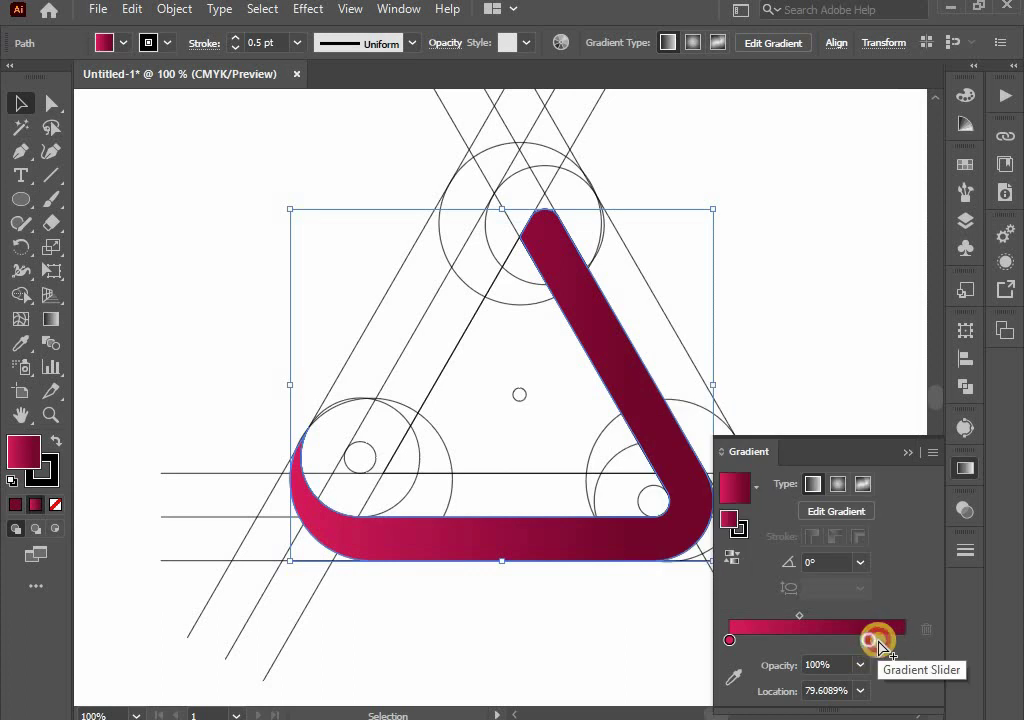
drag(893, 644, 903, 641)
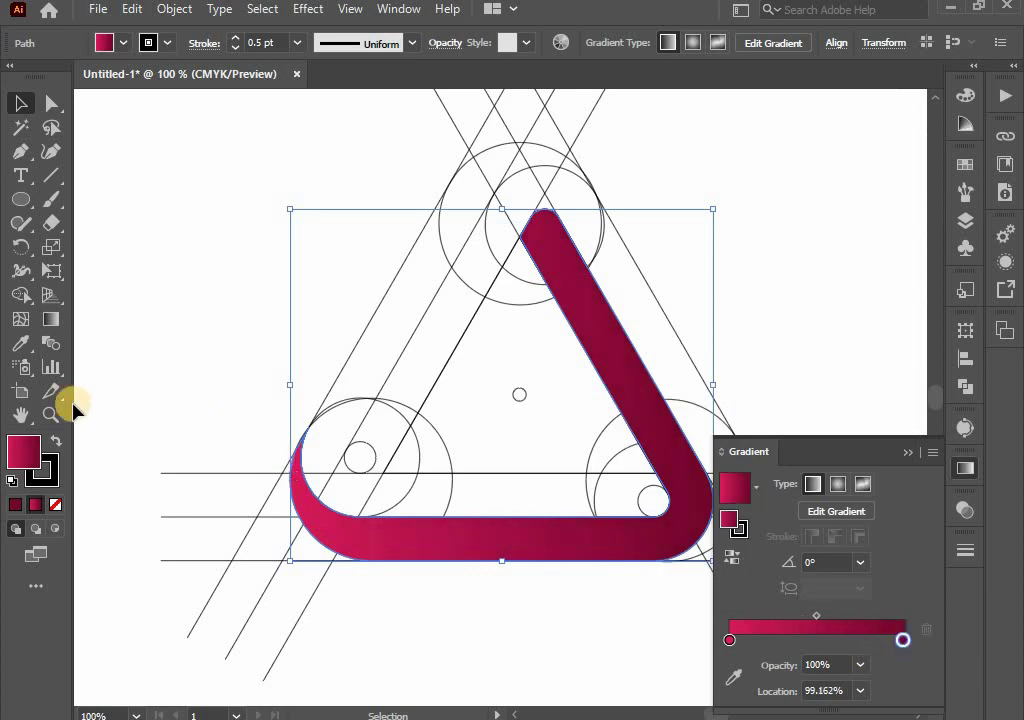
click(51, 320)
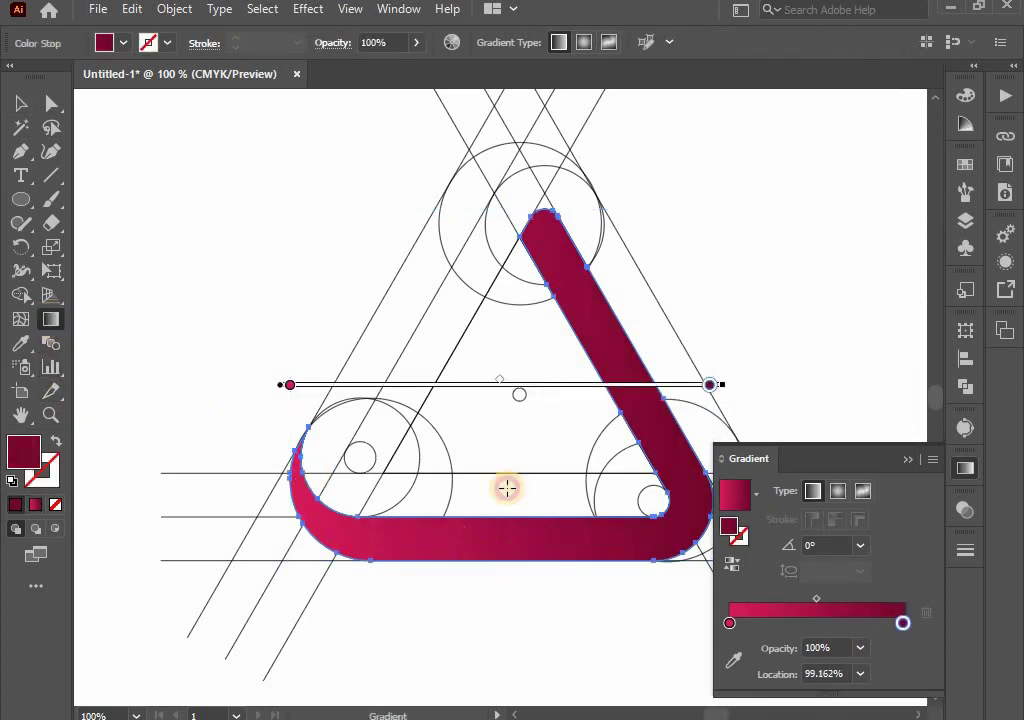
Step: Drag the gradient from the ribbon's bottom up to its top point, then close the panel and deselect
mouse_move(517, 571)
mouse_down()
mouse_move(541, 226)
mouse_move(511, 209)
mouse_up()
click(910, 461)
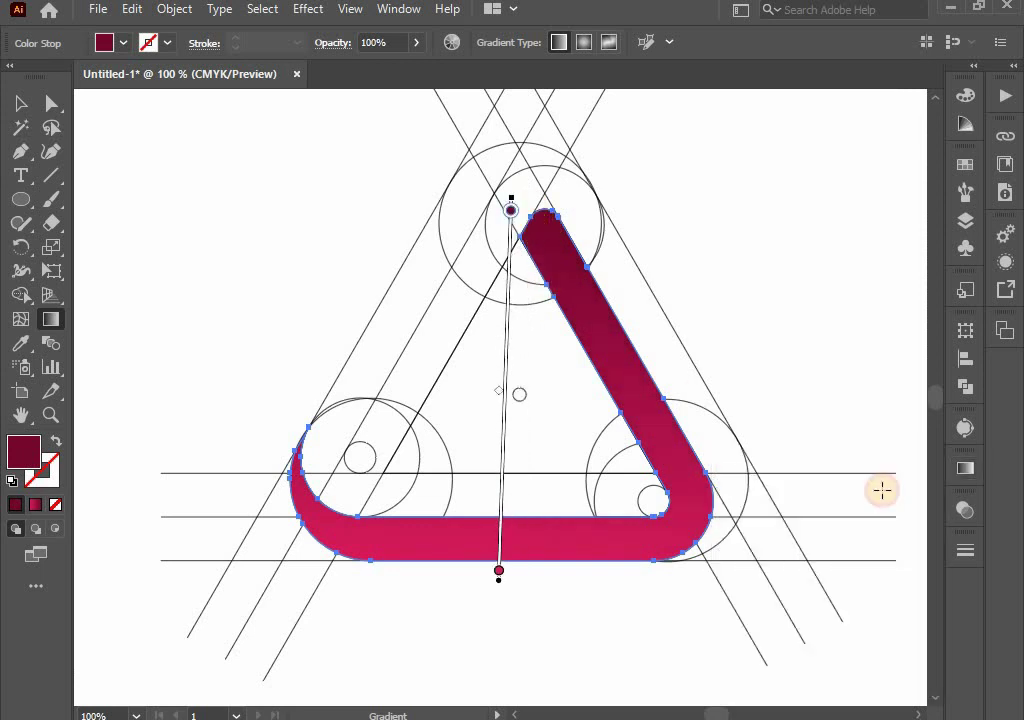
click(21, 104)
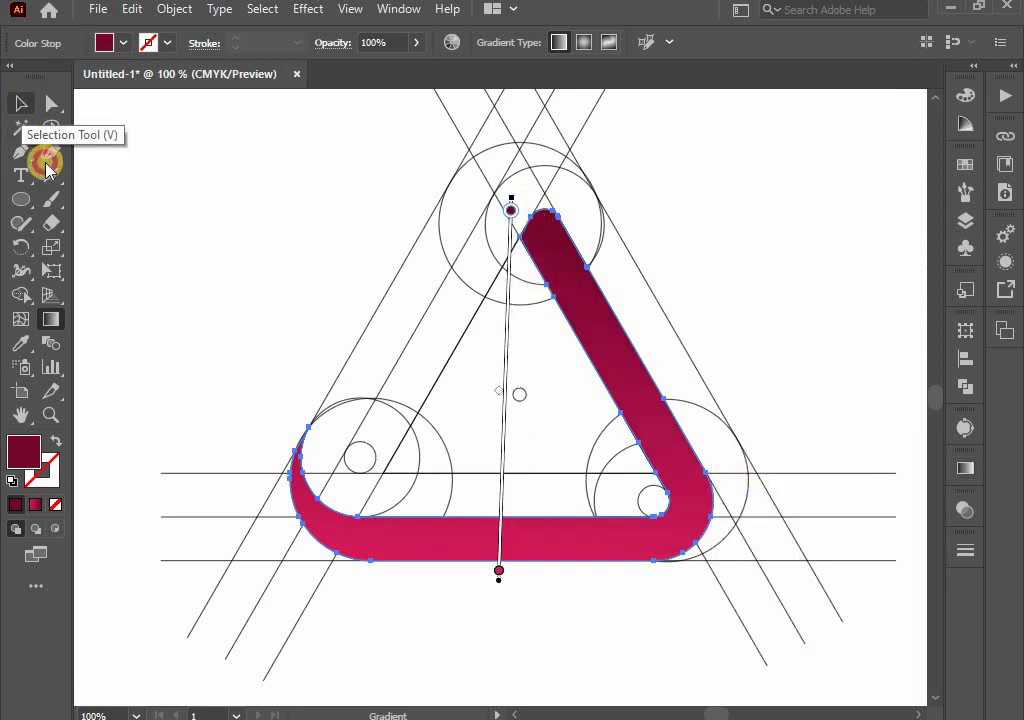
click(473, 377)
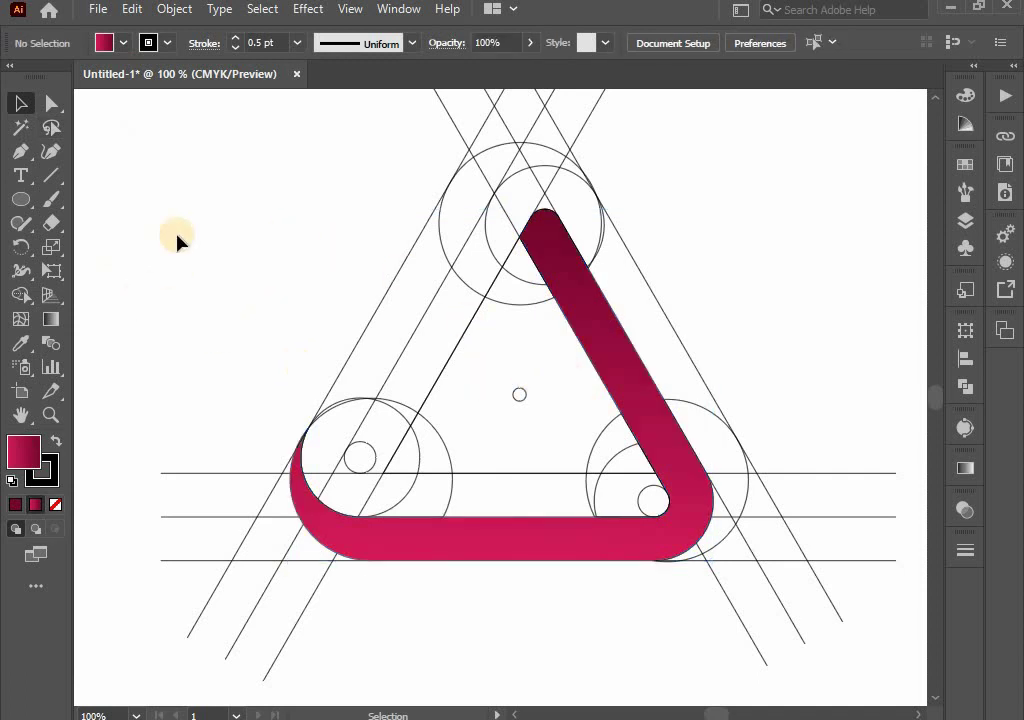
Step: Copy the ribbon rotated 120° about the triangle's centre, then repeat once with Ctrl+D
click(602, 343)
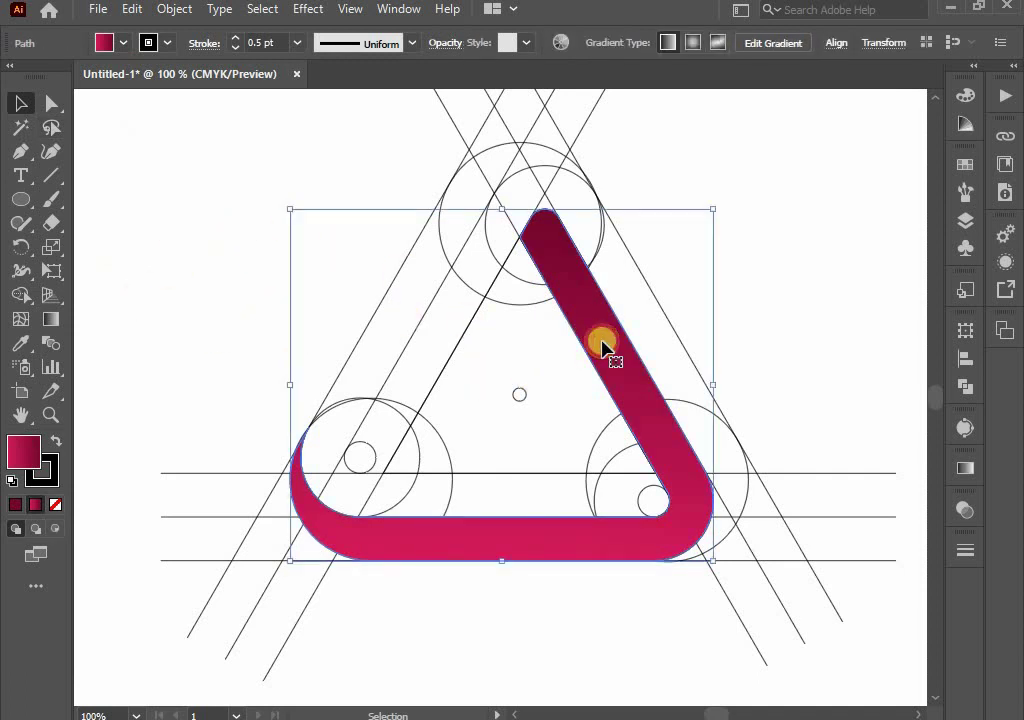
click(20, 252)
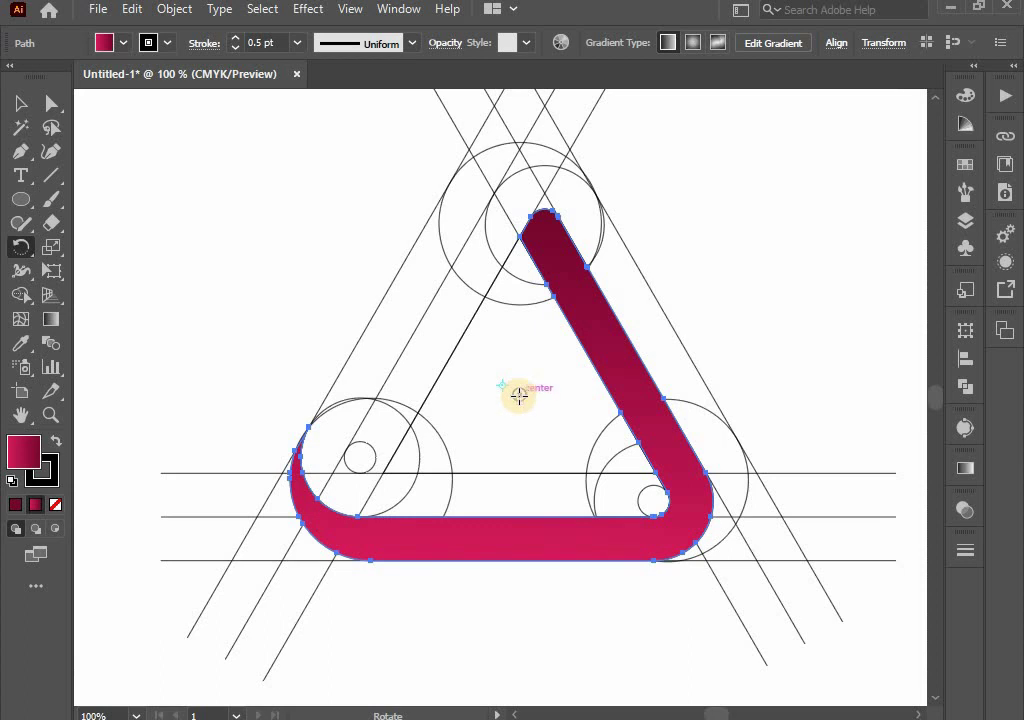
alt+click(519, 395)
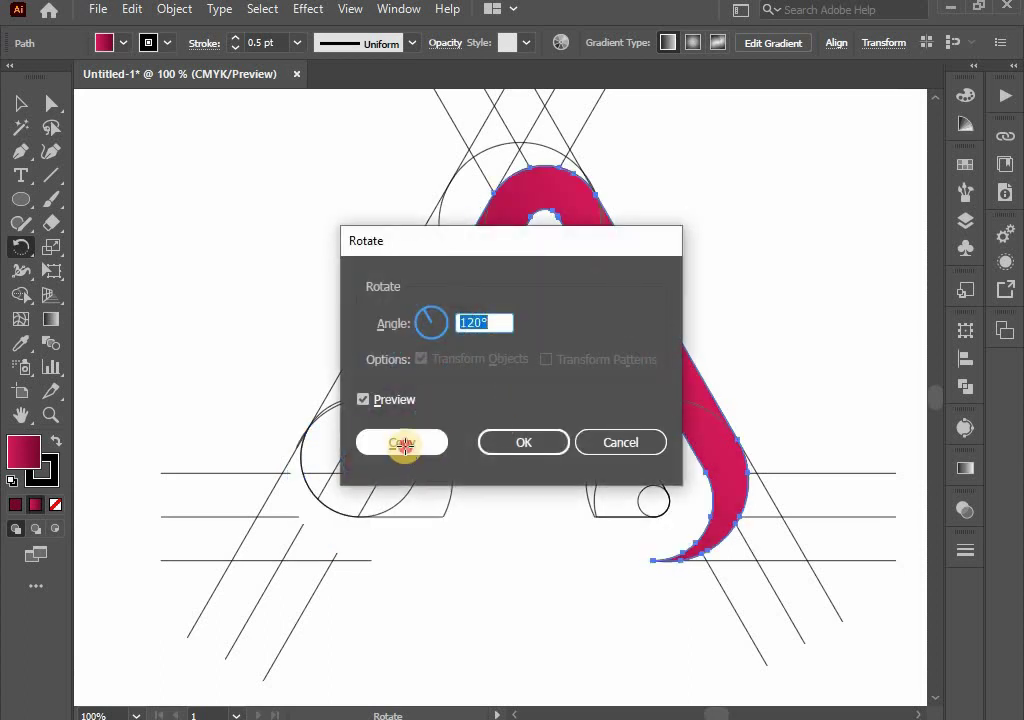
click(405, 442)
key(ctrl+d)
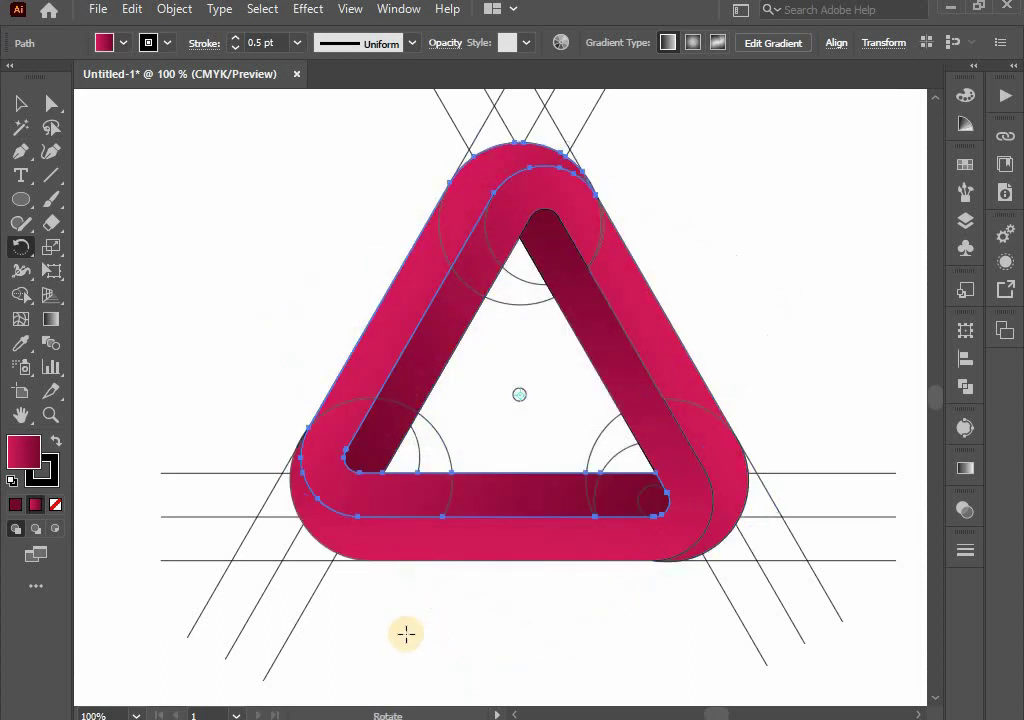
click(24, 106)
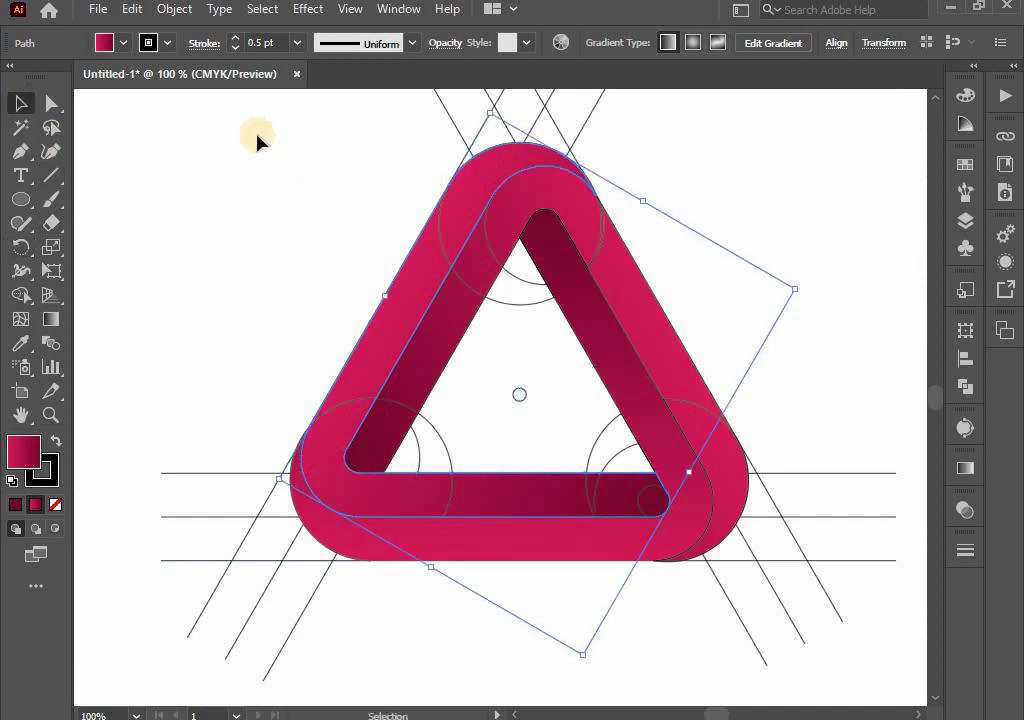
Step: Select everything except the three ribbons and delete the construction lines and circles
drag(257, 134, 739, 584)
drag(811, 652, 812, 653)
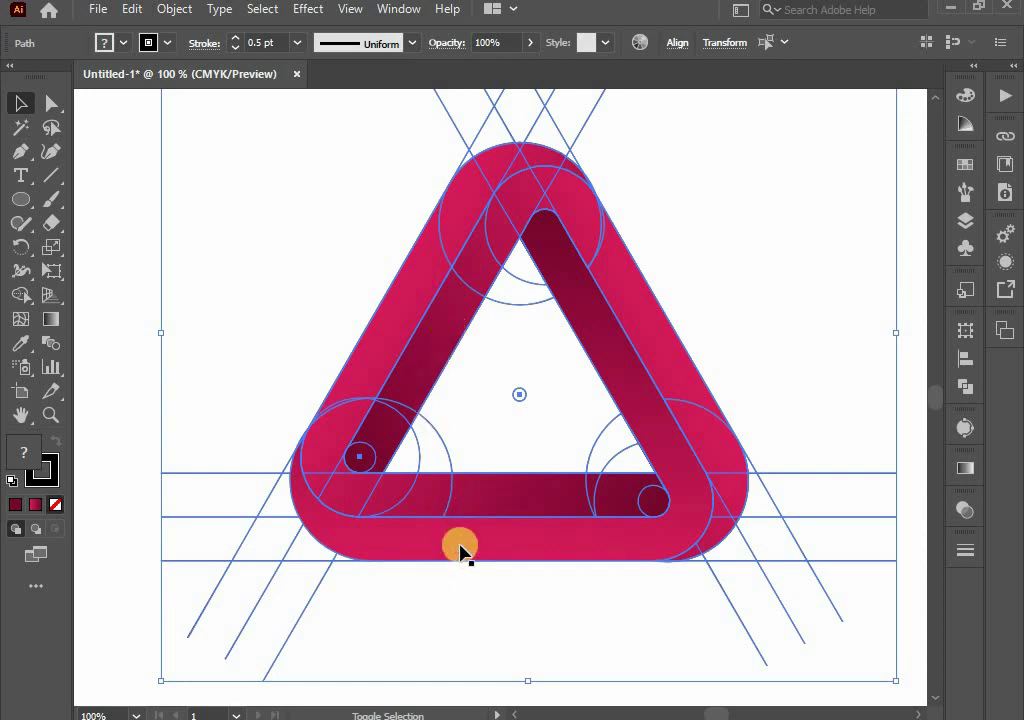
click(736, 340)
click(338, 359)
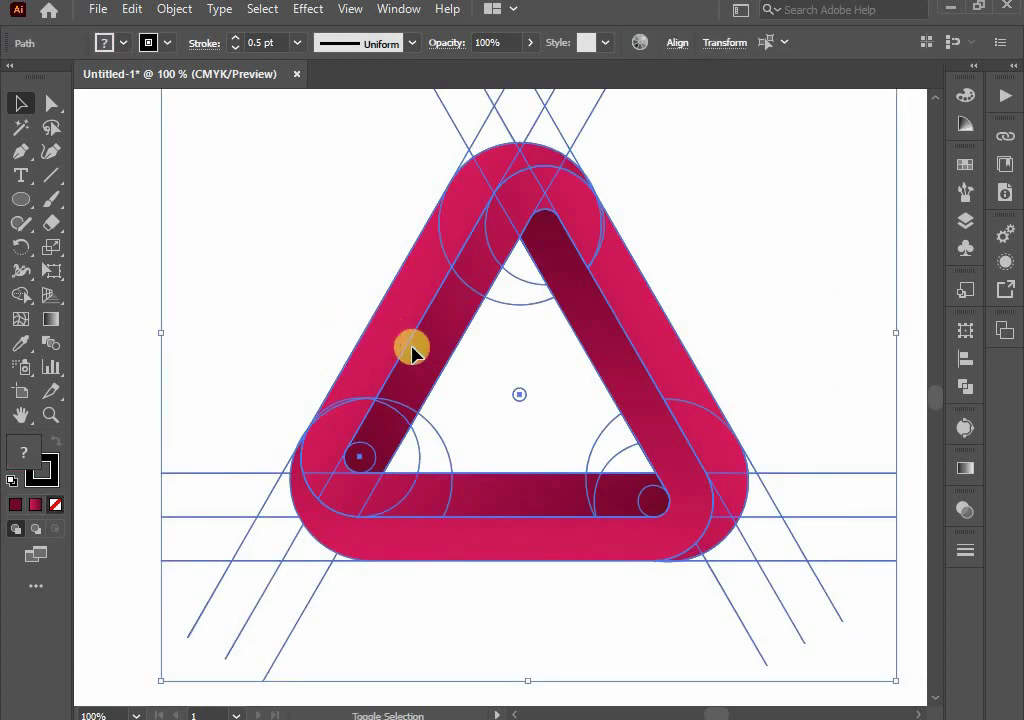
shift+click(452, 555)
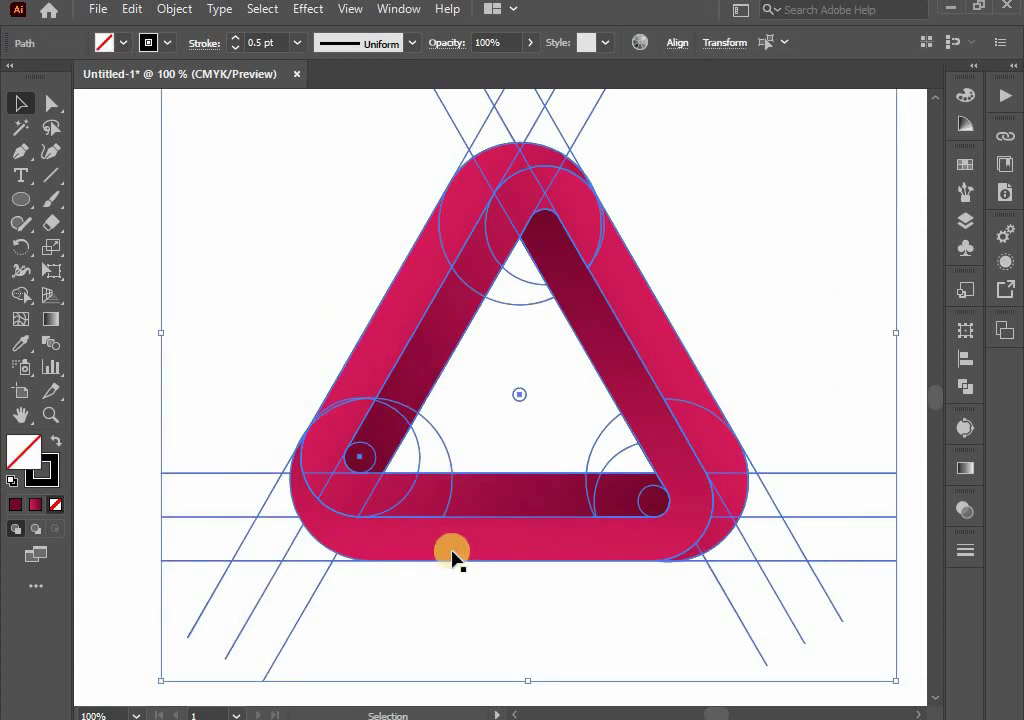
key(Delete)
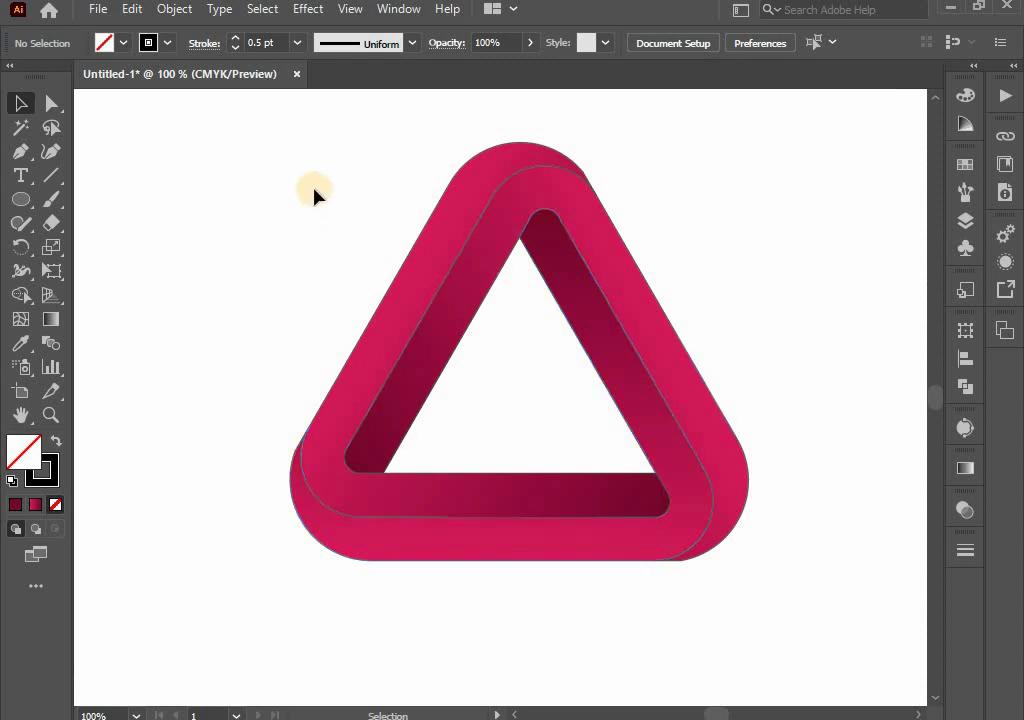
Step: Set the triangle pieces' stroke to None
drag(313, 188, 762, 598)
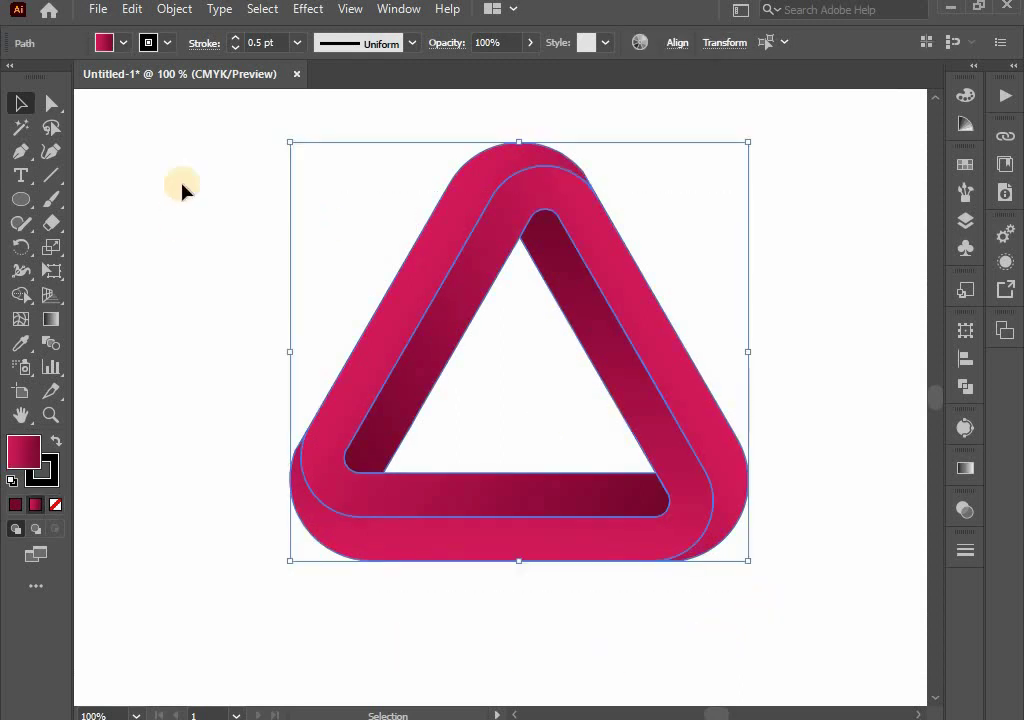
click(167, 43)
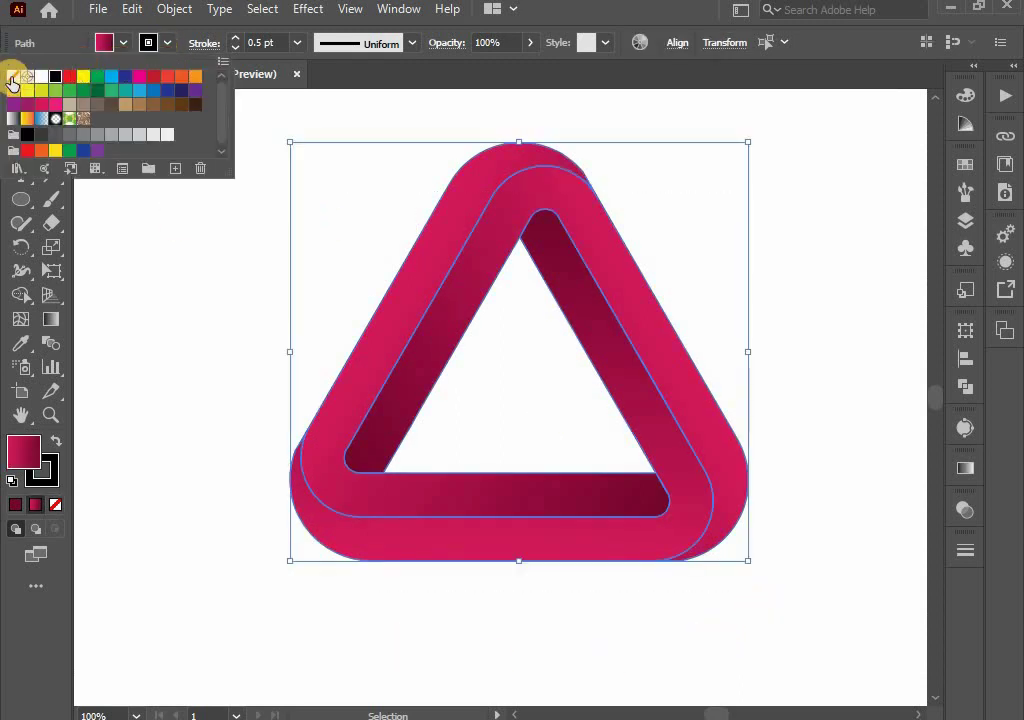
click(13, 76)
click(528, 624)
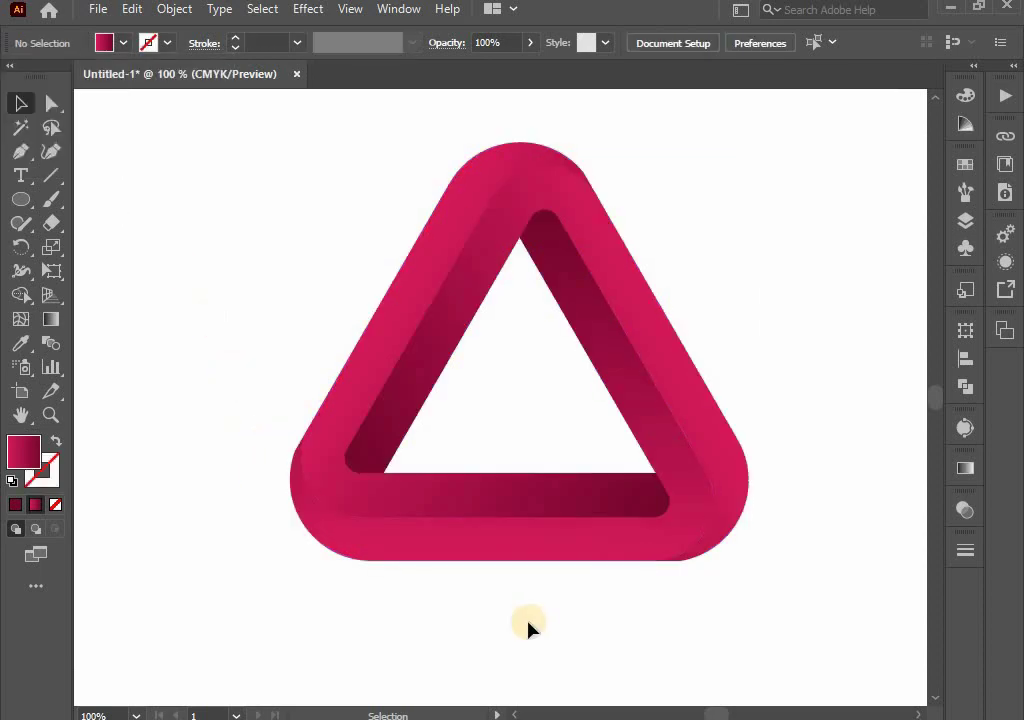
key(ctrl+minus)
key(ctrl+plus)
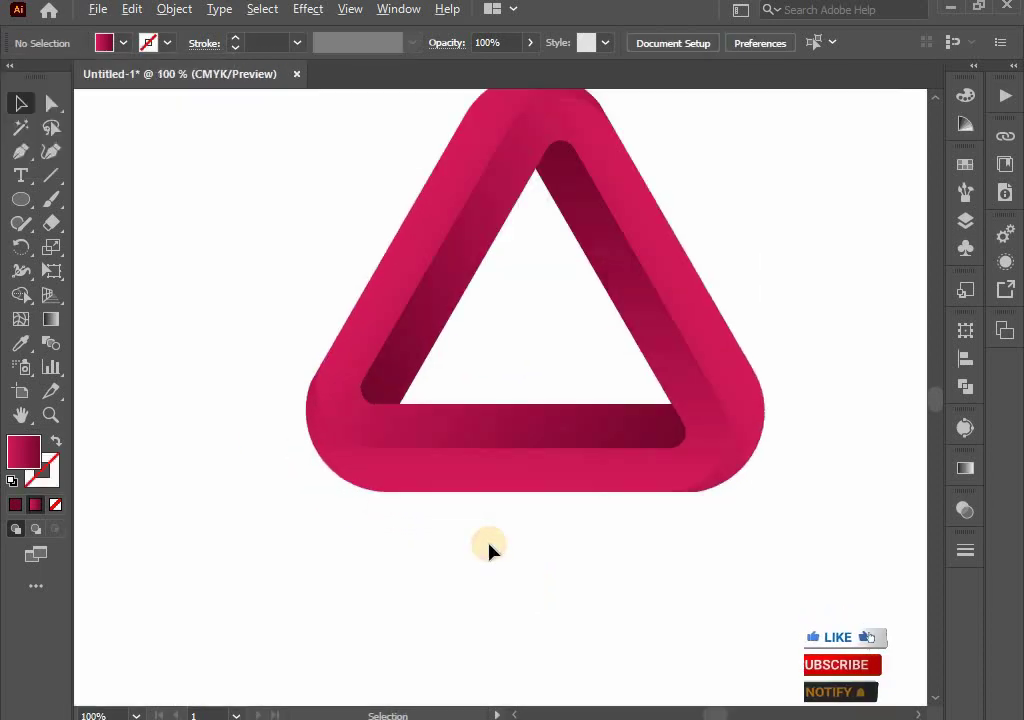
Step: Group all triangle pieces into one object and zoom out to the whole artboard
drag(265, 281, 743, 526)
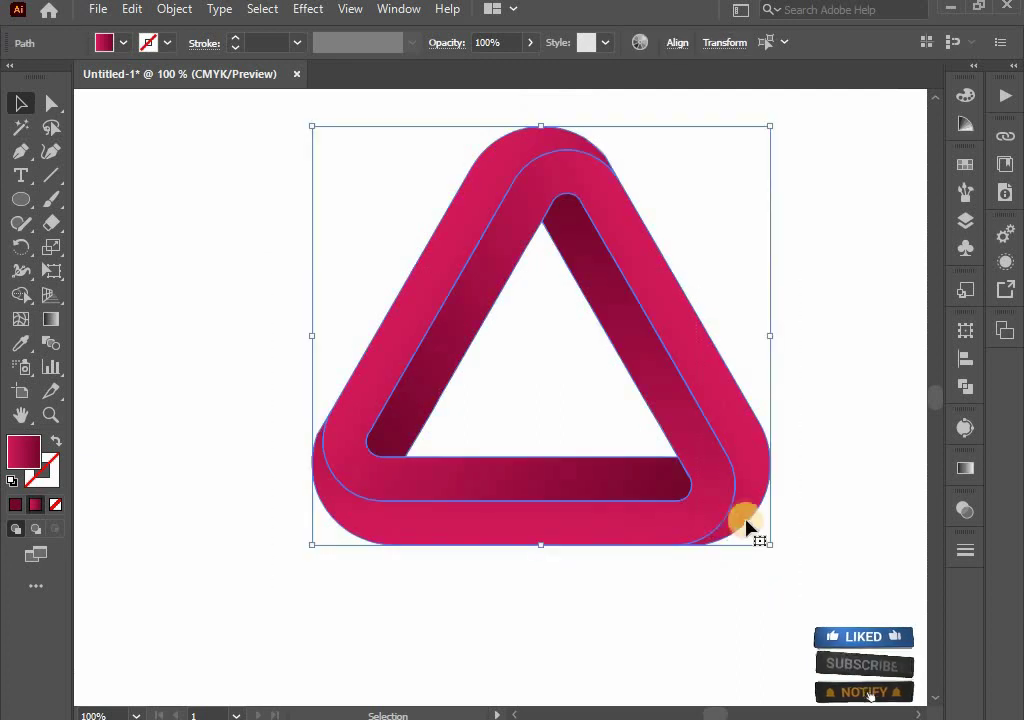
right_click(737, 517)
click(786, 227)
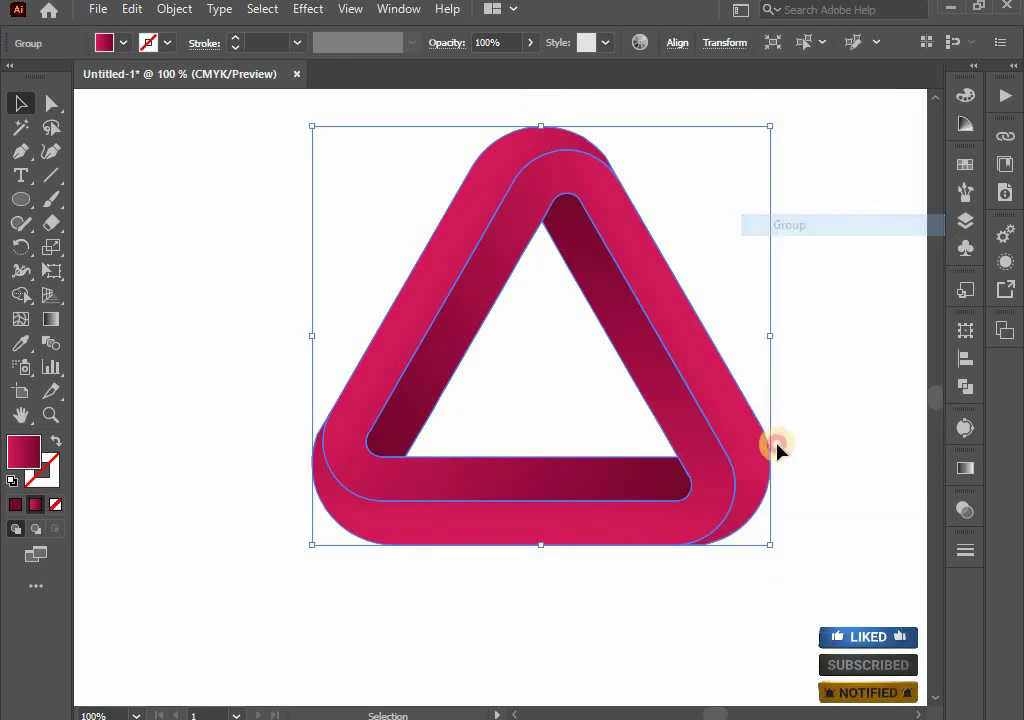
click(772, 441)
key(ctrl+minus)
drag(621, 496, 577, 500)
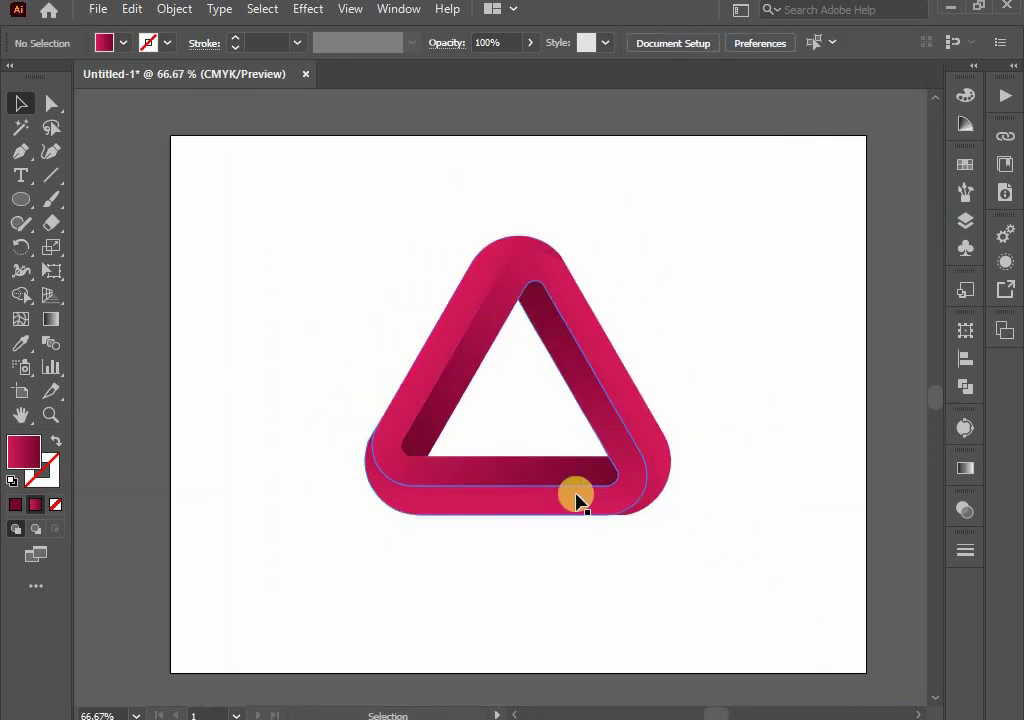
Step: Scale the triangle down, rotate it 270° to point right, and Alt-drag a copy to the left
click(577, 498)
drag(670, 373, 640, 378)
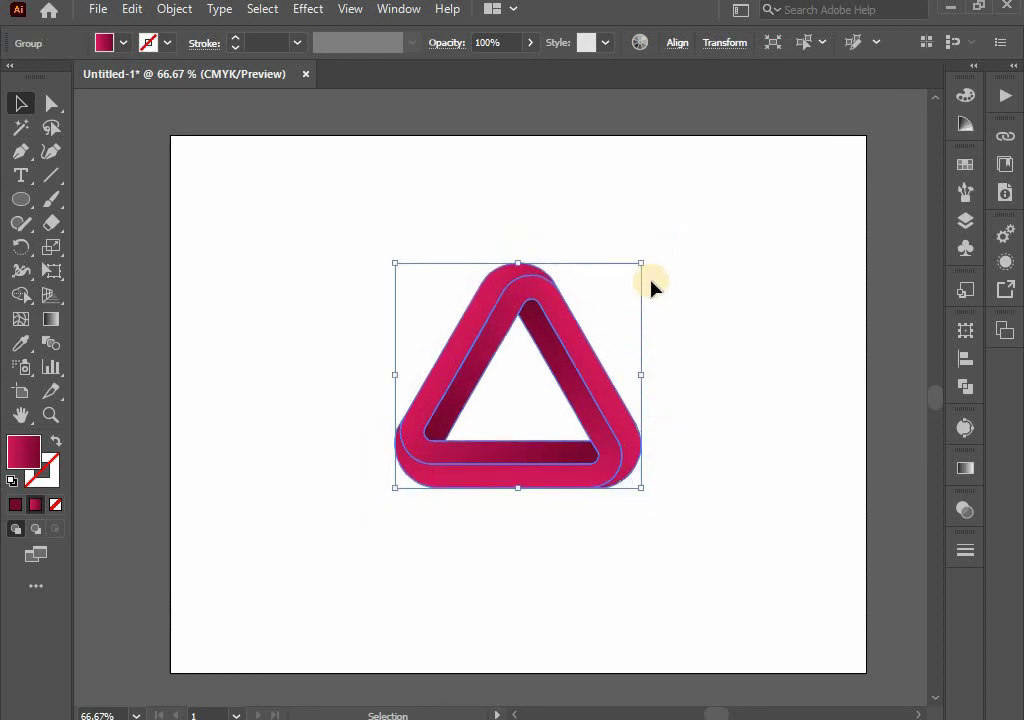
mouse_move(649, 259)
mouse_down()
mouse_move(683, 471)
mouse_move(640, 532)
mouse_up()
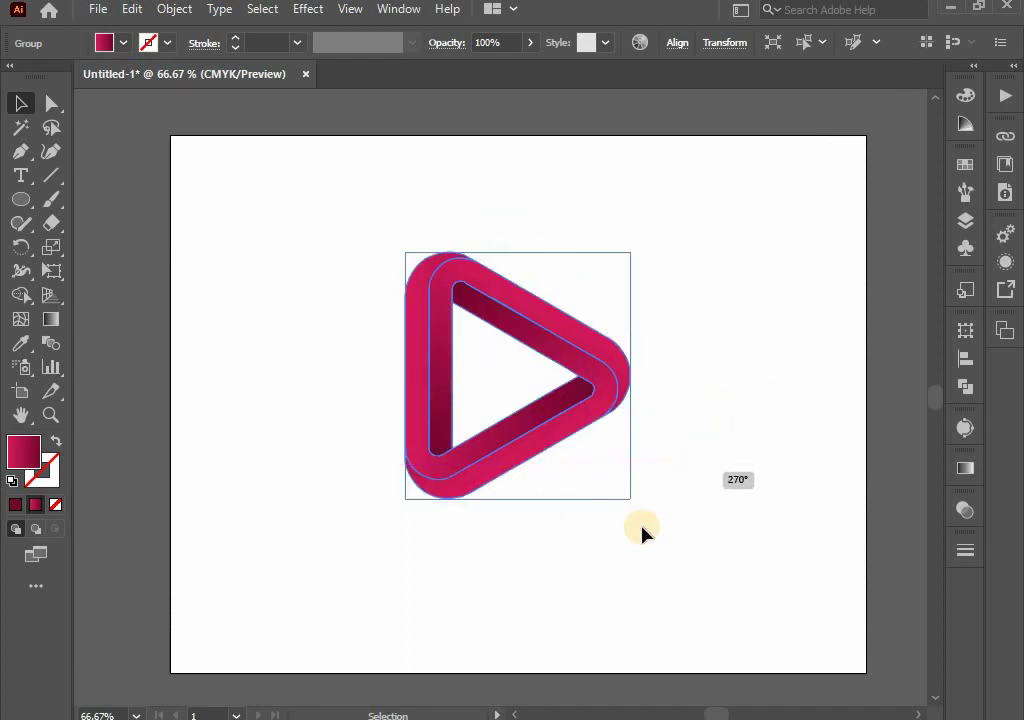
click(526, 462)
mouse_move(495, 450)
mouse_down()
mouse_move(335, 450)
mouse_move(270, 434)
mouse_up()
click(443, 472)
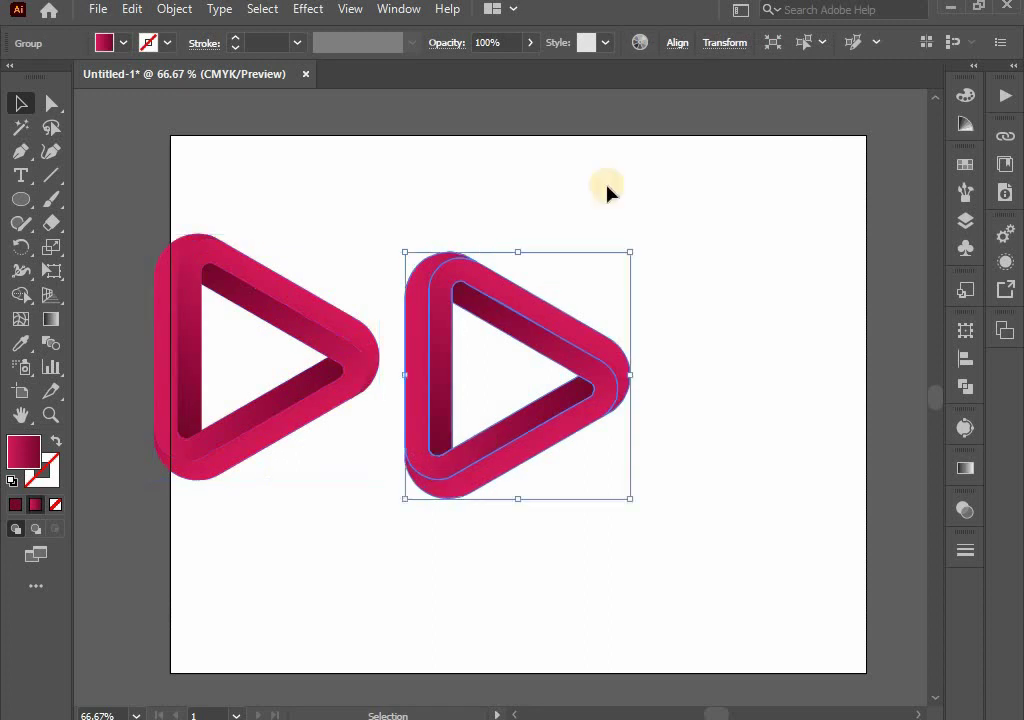
Step: Shift the right triangle's hue from pink to cyan on the Recolor Artwork colour wheel
click(643, 44)
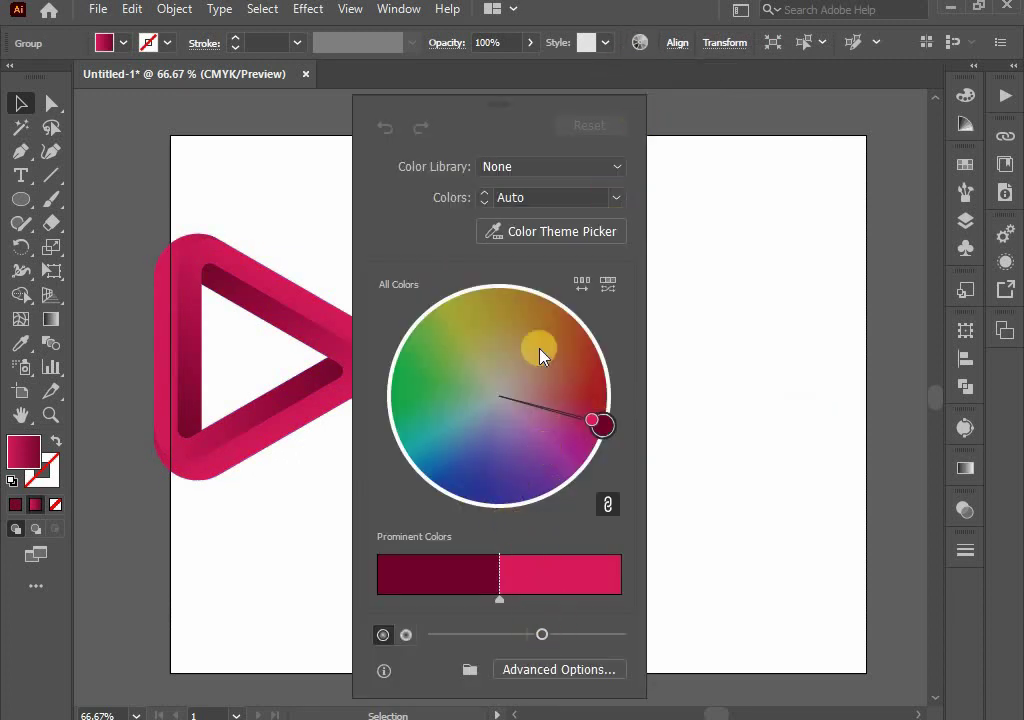
click(558, 670)
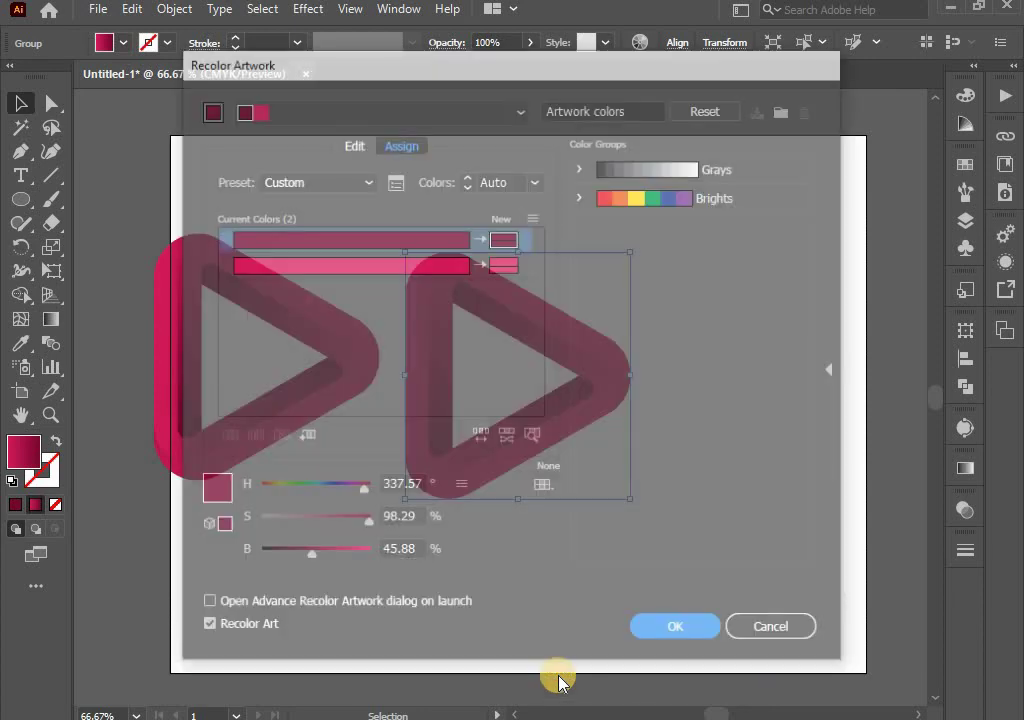
mouse_move(571, 75)
mouse_down()
mouse_move(742, 60)
mouse_move(759, 40)
mouse_up()
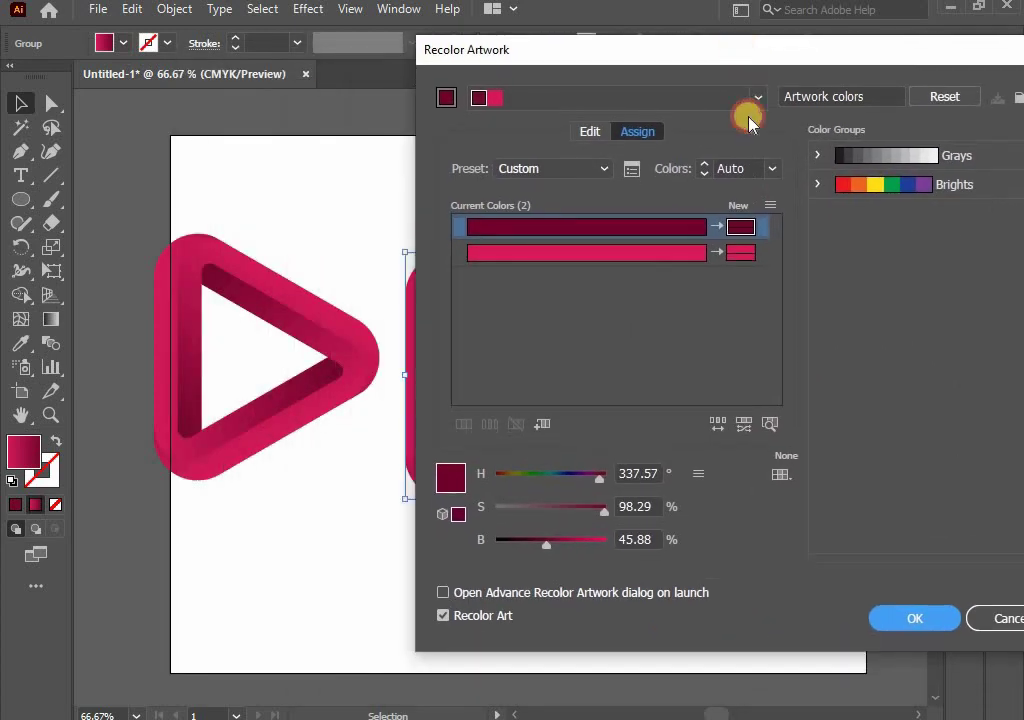
click(590, 131)
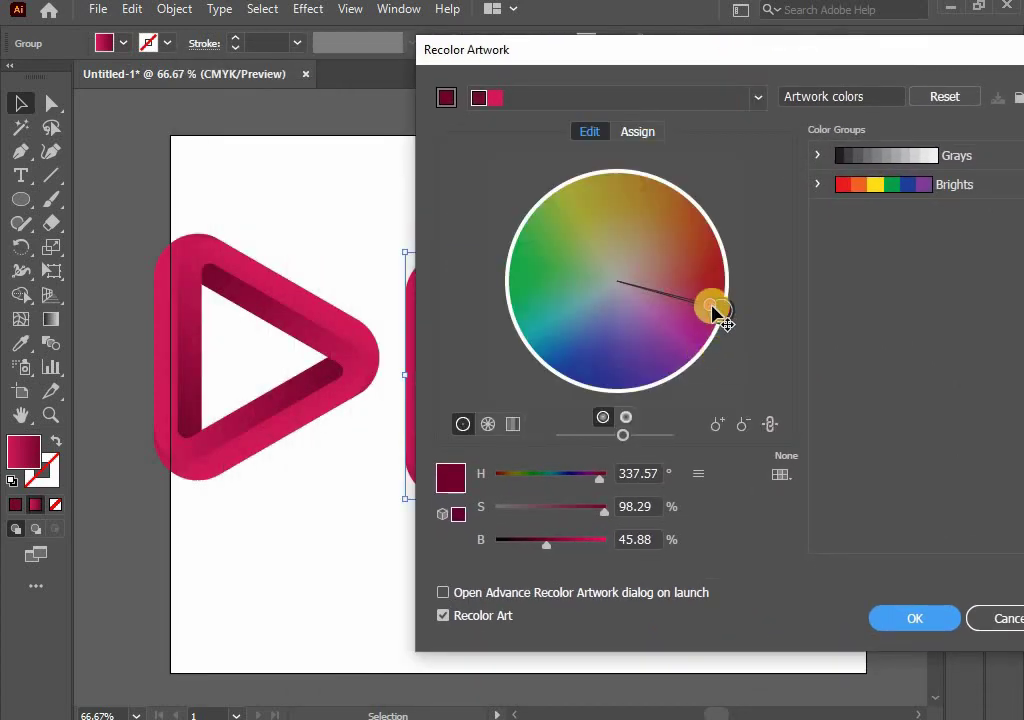
drag(617, 56, 699, 58)
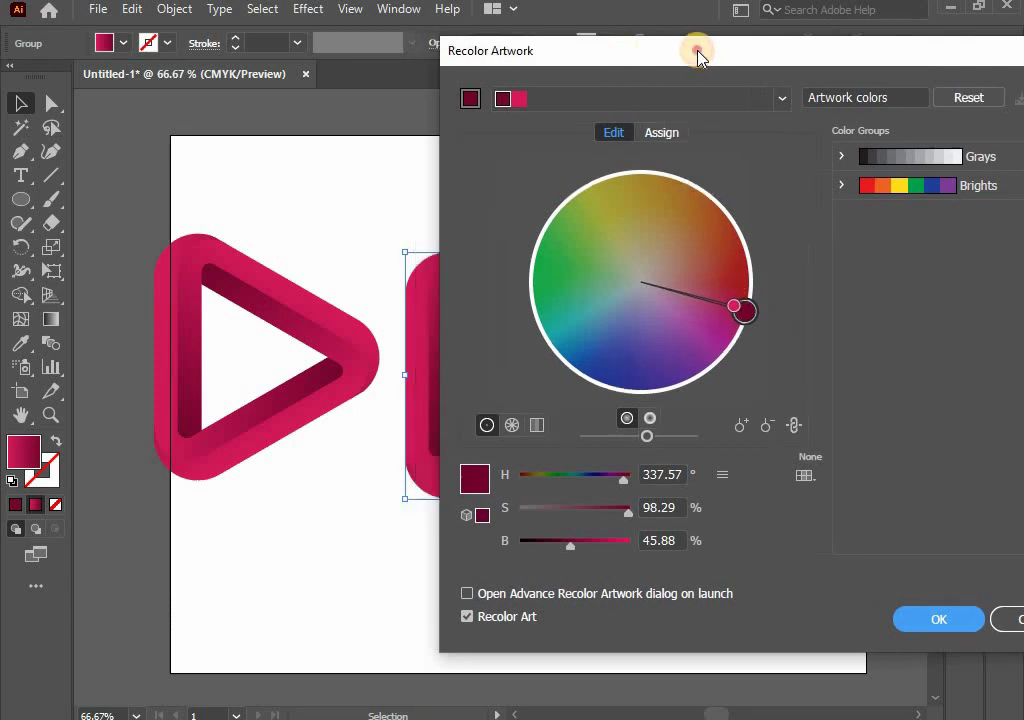
mouse_move(800, 320)
mouse_down()
mouse_move(752, 360)
mouse_move(625, 338)
mouse_up()
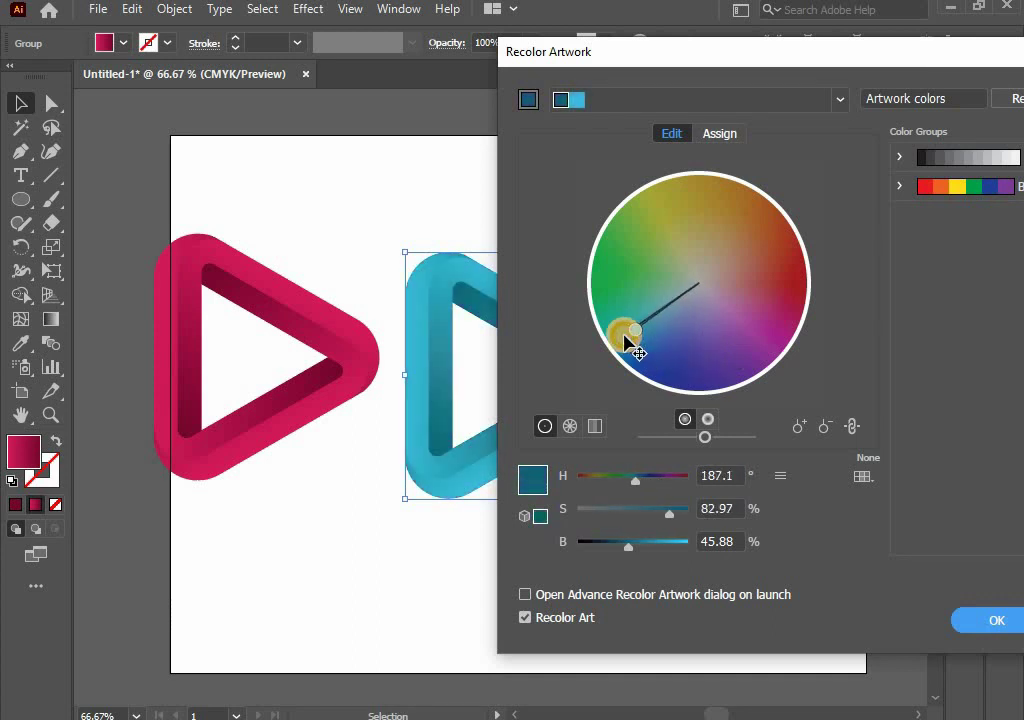
click(985, 619)
click(731, 592)
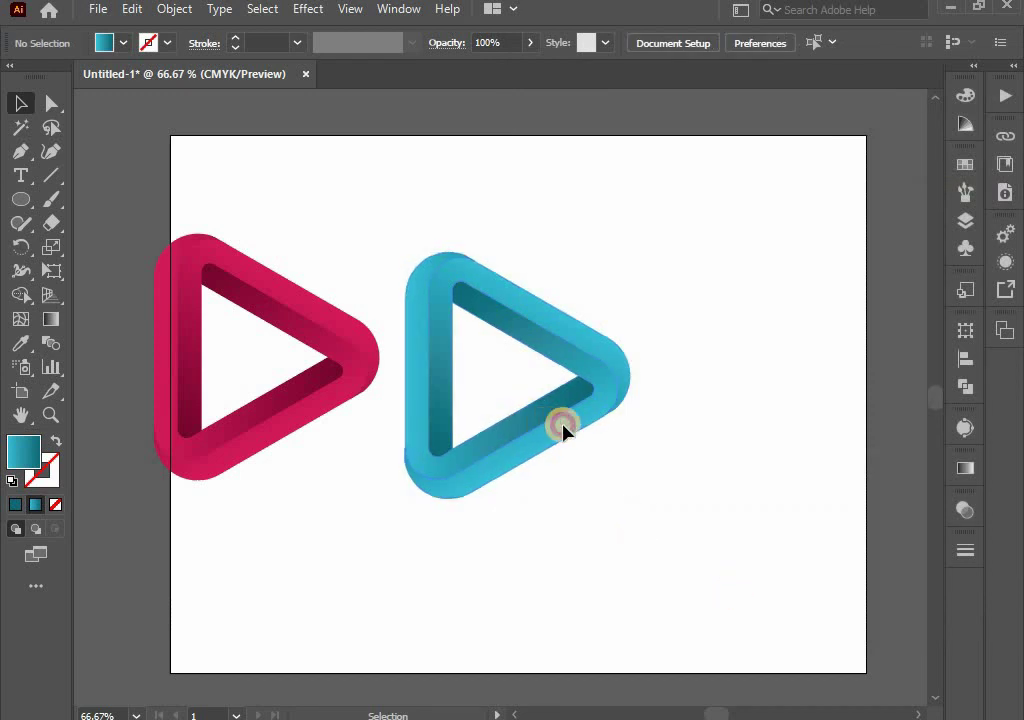
Step: Move the cyan triangle right and the pink one closer, centring both in view
drag(548, 425, 627, 432)
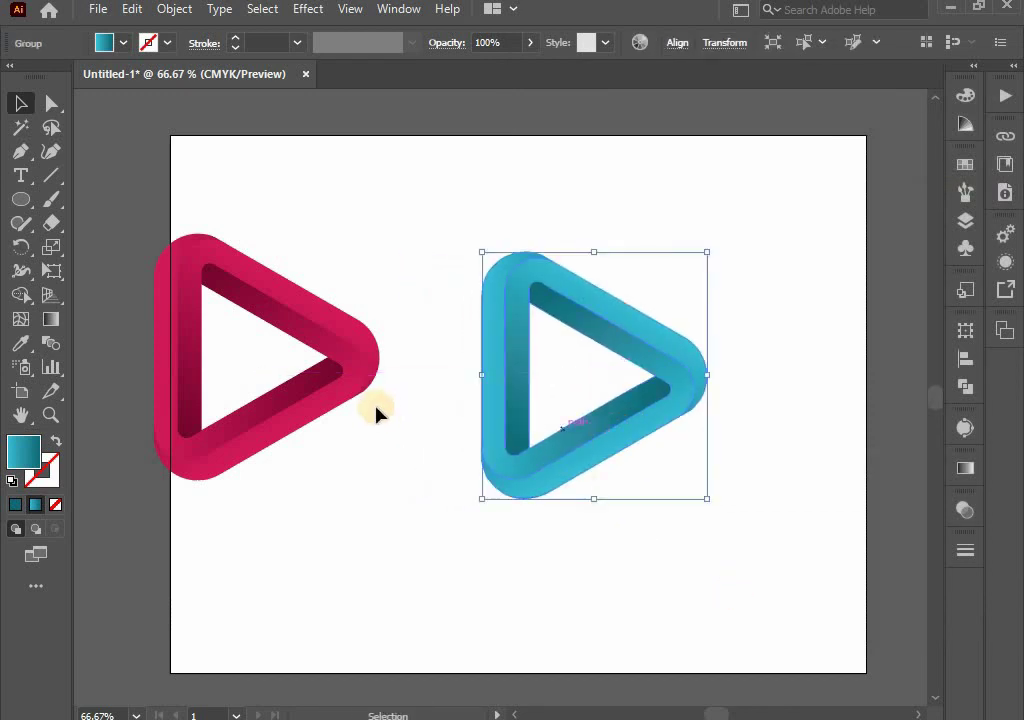
drag(393, 400, 450, 408)
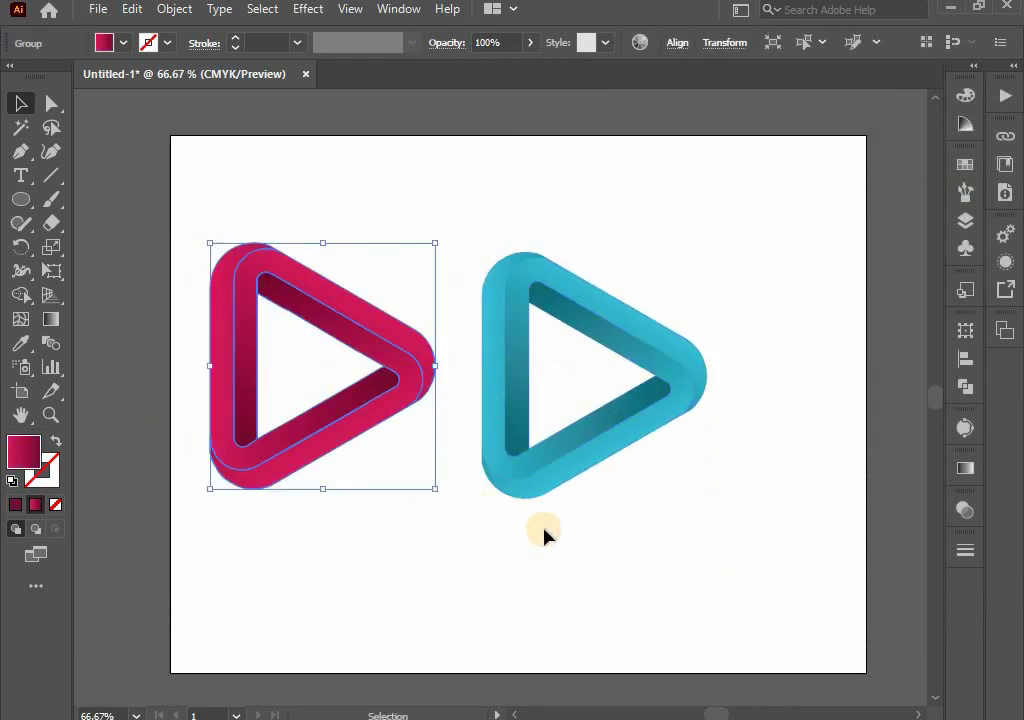
scroll(545, 535, right, 2)
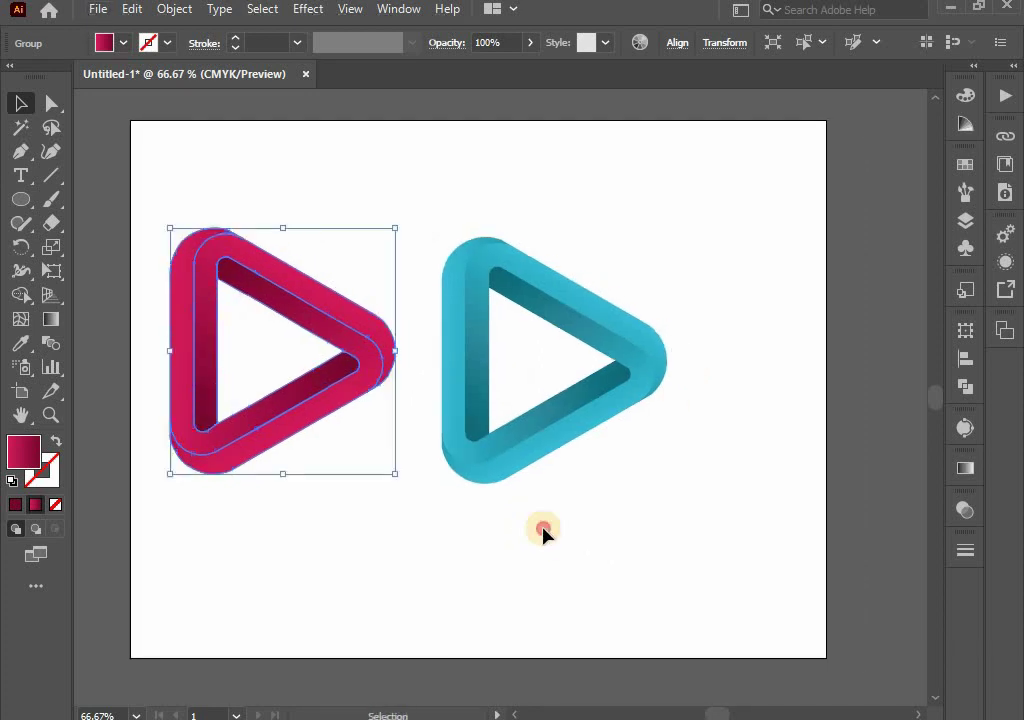
click(543, 535)
scroll(548, 550, up, 1)
mouse_move(560, 574)
mouse_down()
mouse_move(613, 590)
mouse_move(648, 652)
mouse_up()
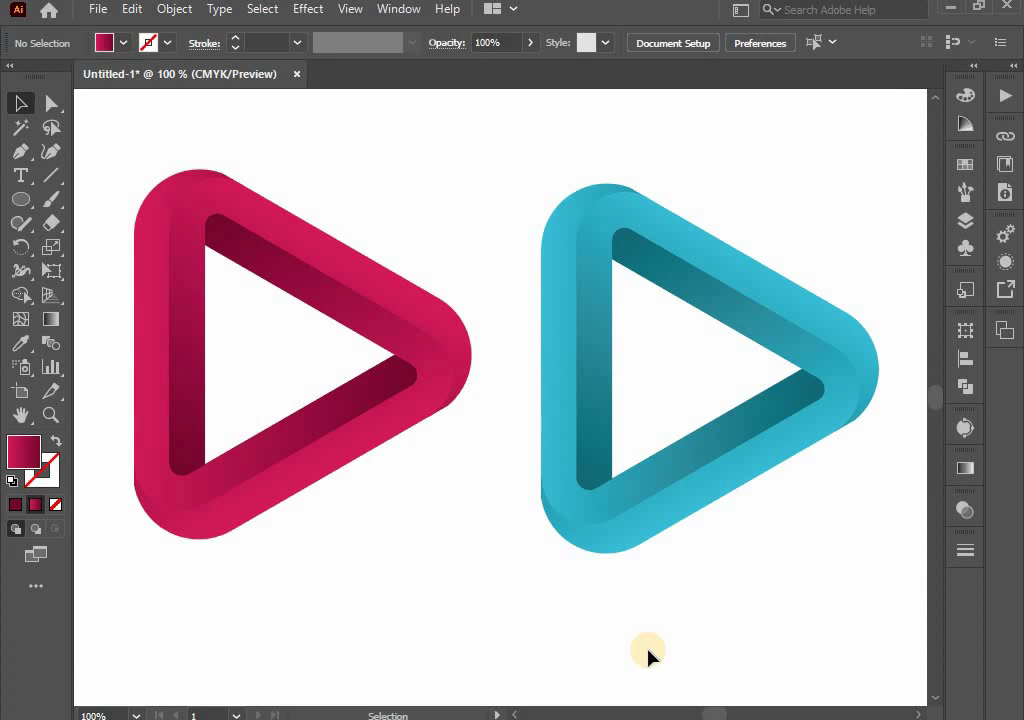
Step: Nudge the pink triangle about 6.5 pt down to align with the cyan one
click(578, 442)
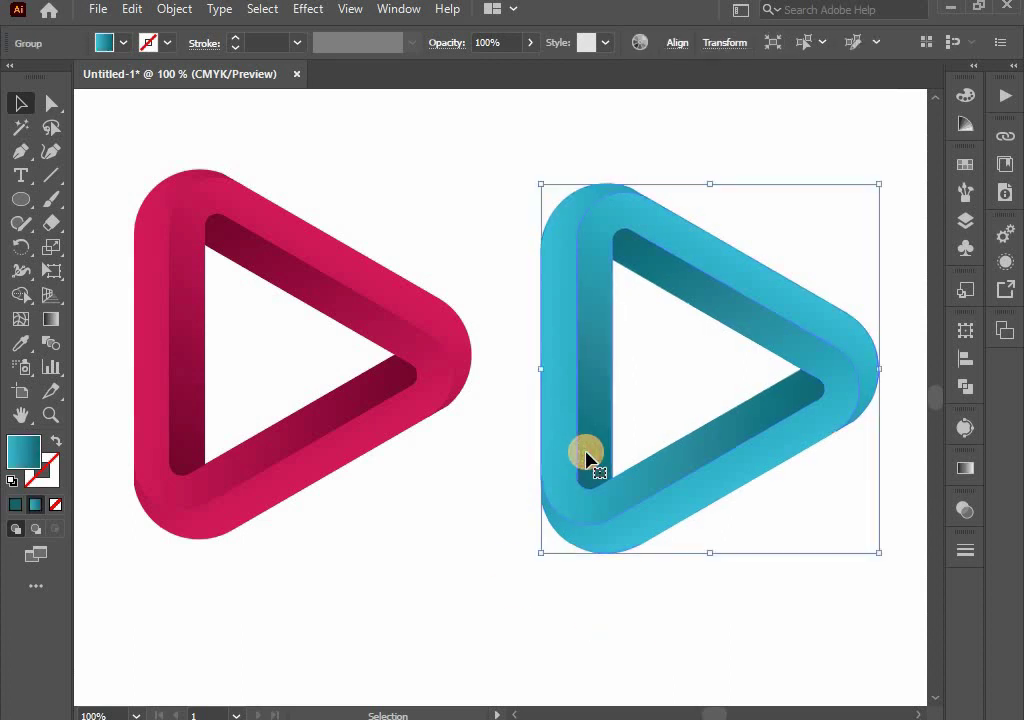
click(354, 430)
mouse_move(333, 622)
mouse_down()
mouse_move(656, 460)
mouse_move(664, 497)
mouse_up()
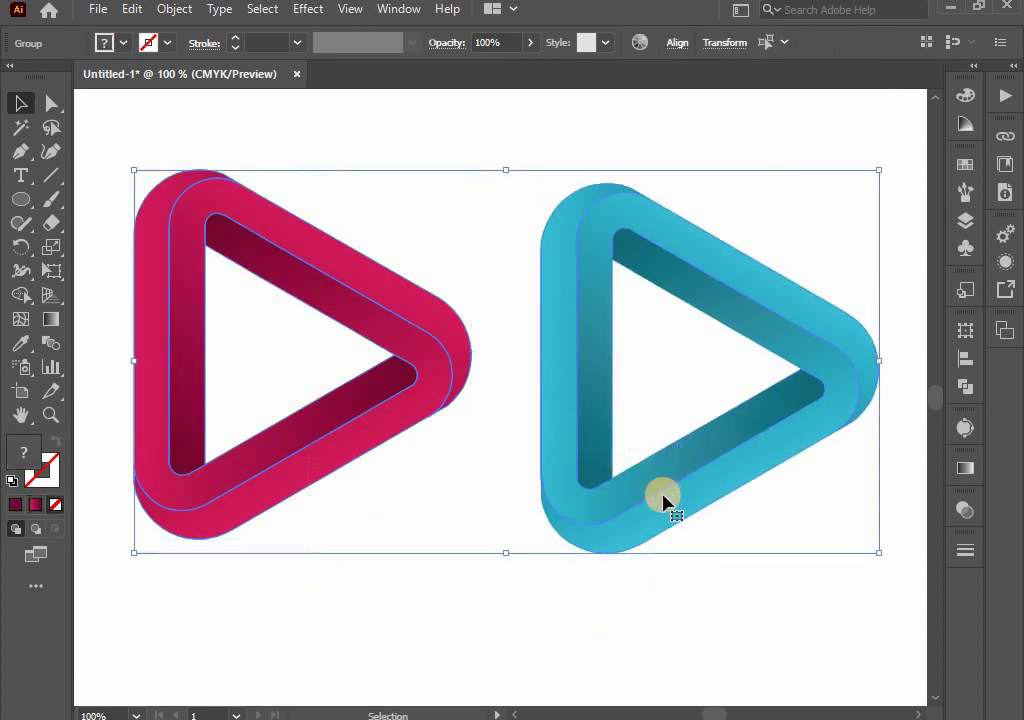
click(610, 607)
drag(283, 450, 285, 458)
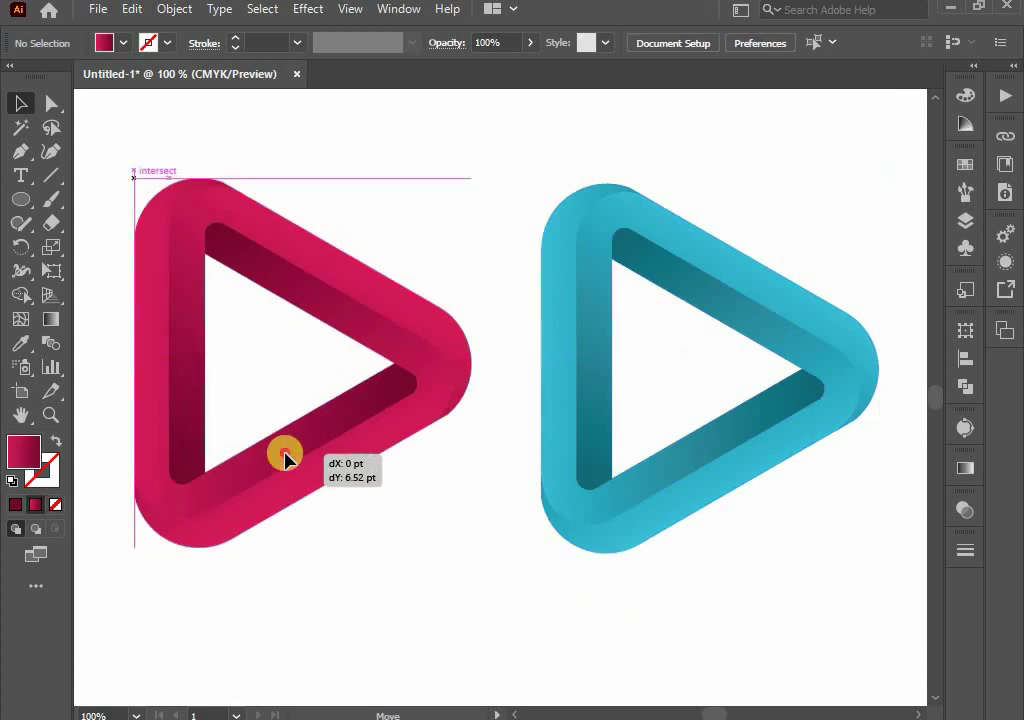
click(402, 549)
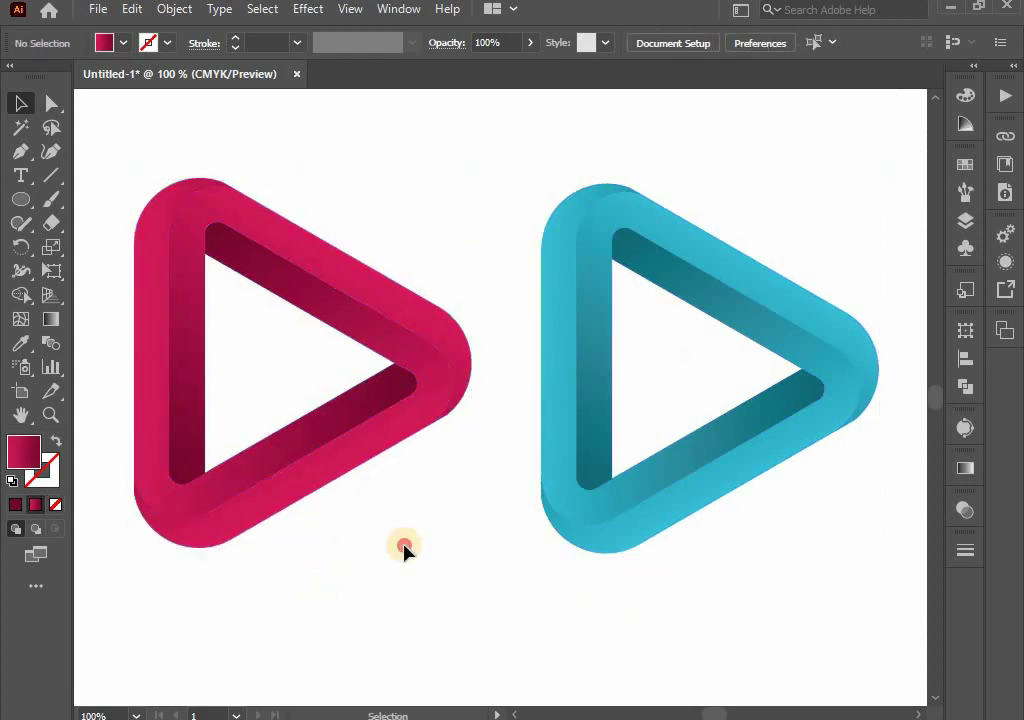
drag(402, 549, 601, 427)
click(527, 622)
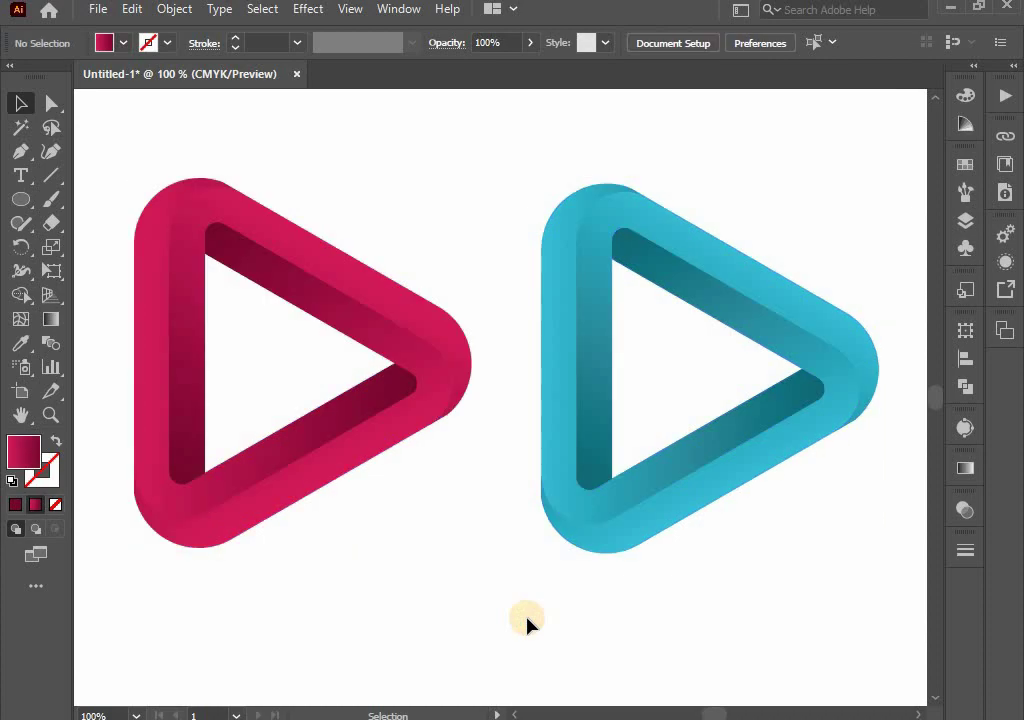